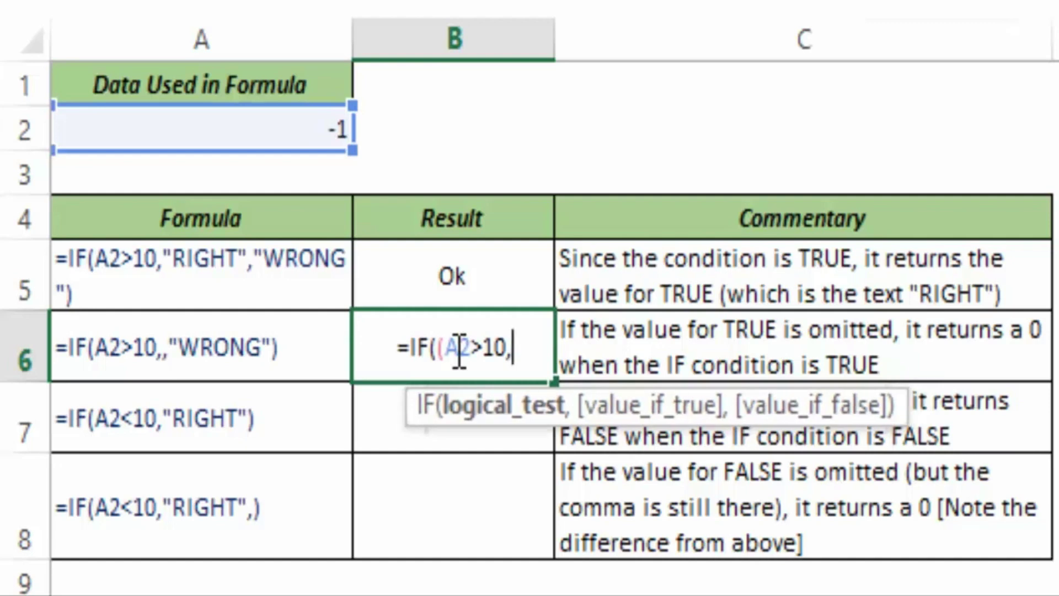
# Step: Complete B6's IF formula with an omitted value for TRUE and "WRONG" as the value for FALSE
pyautogui.write(',"WRONG')
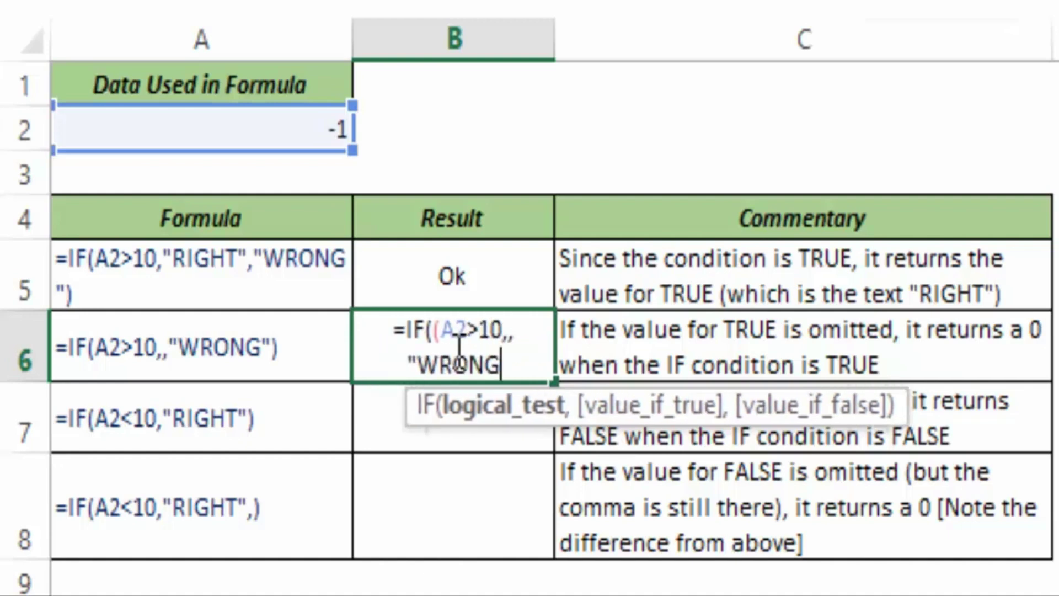
pyautogui.write('")')
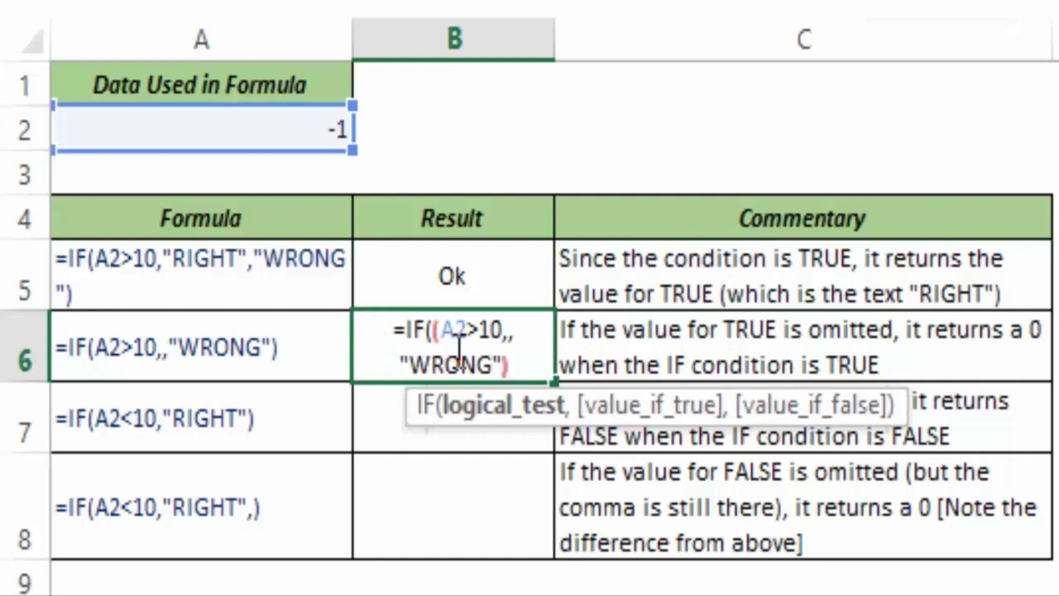
pyautogui.write(')')
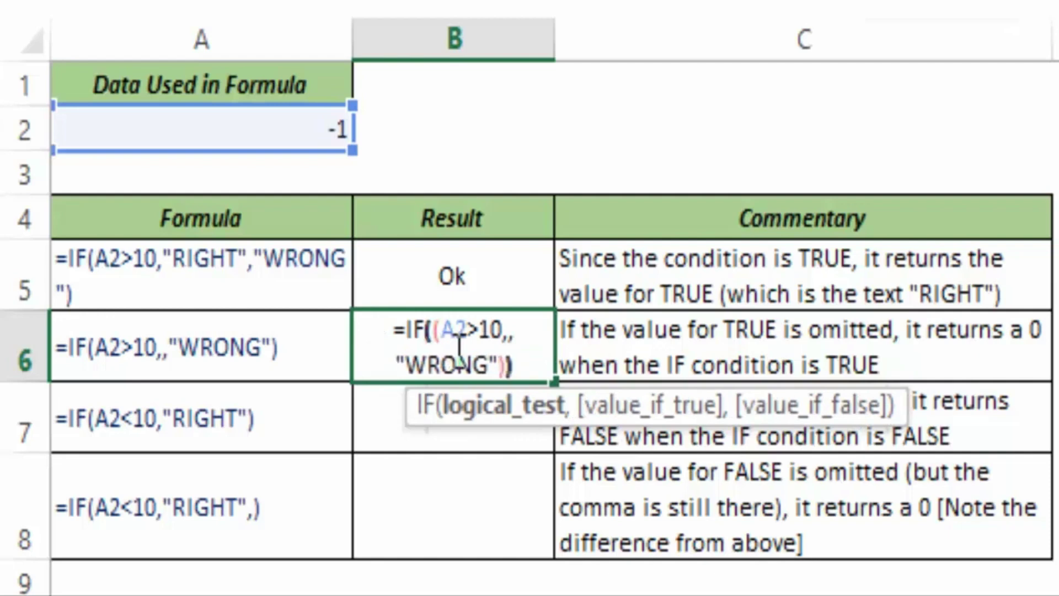
pyautogui.press('Return')
pyautogui.press('Return')
# Step: Remove the extra parentheses from B6's formula so it reads =IF(A2>10,,"WRONG"), and commit it
pyautogui.click(524, 357)
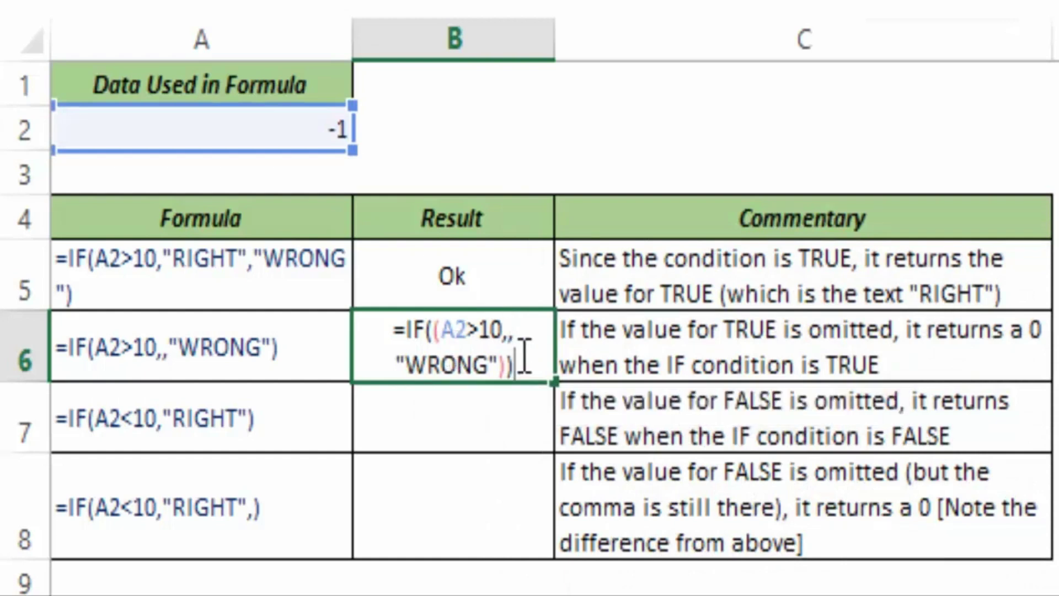
pyautogui.write('=')
pyautogui.press('BackSpace')
pyautogui.press('BackSpace')
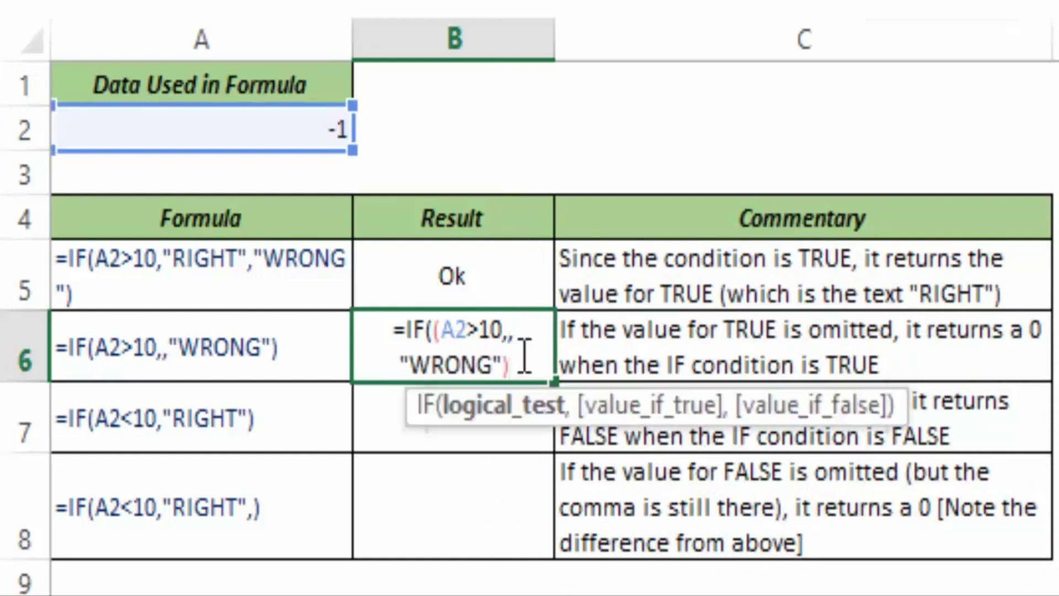
pyautogui.press('BackSpace')
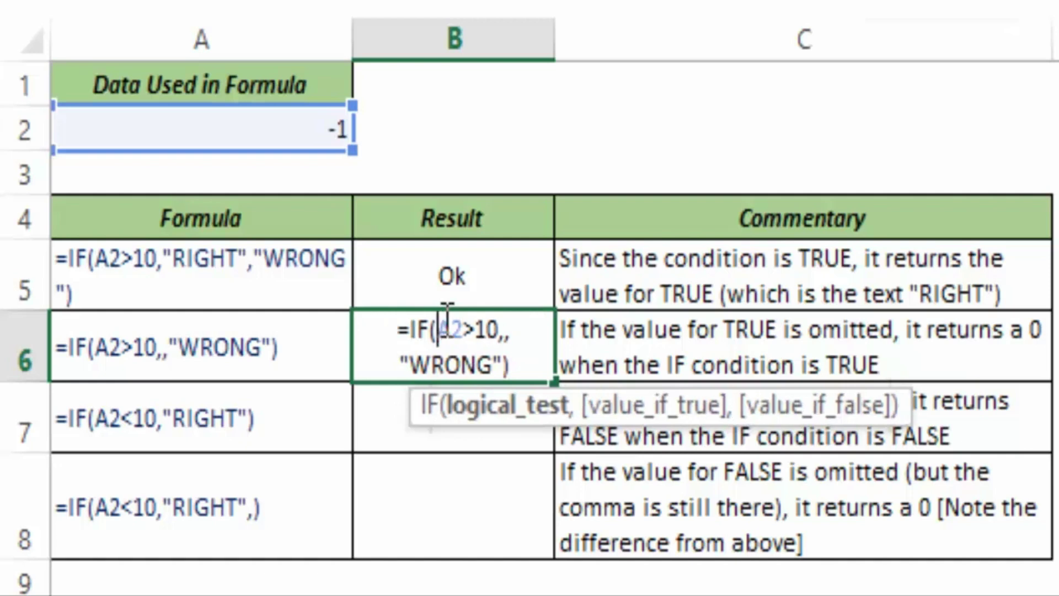
pyautogui.press('Return')
pyautogui.click(418, 319)
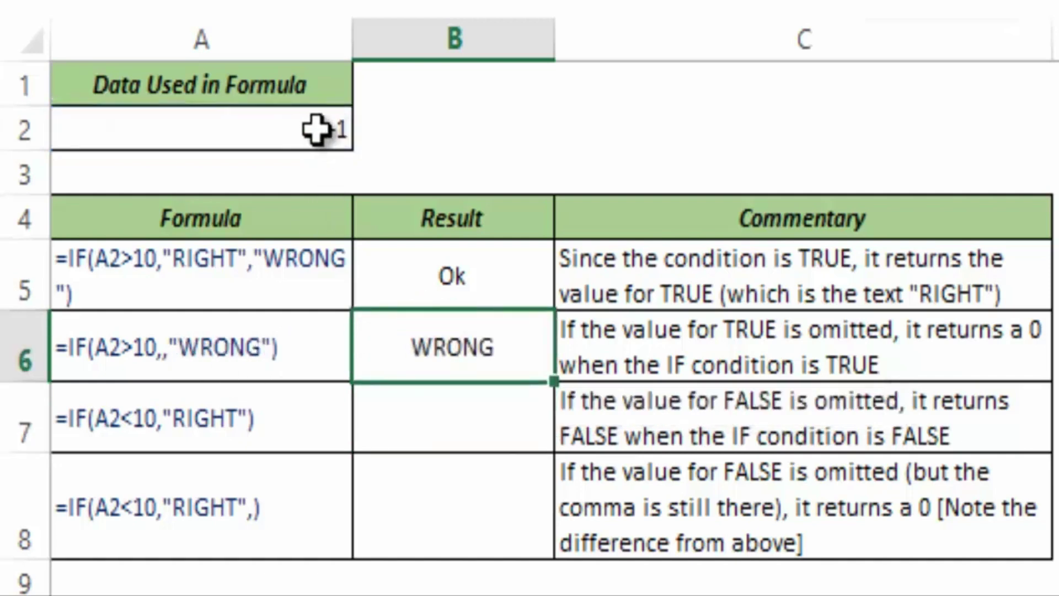
# Step: Inspect the logical test A2>10 in B6's formula and leave the cell without editing it
pyautogui.doubleClick(487, 346)
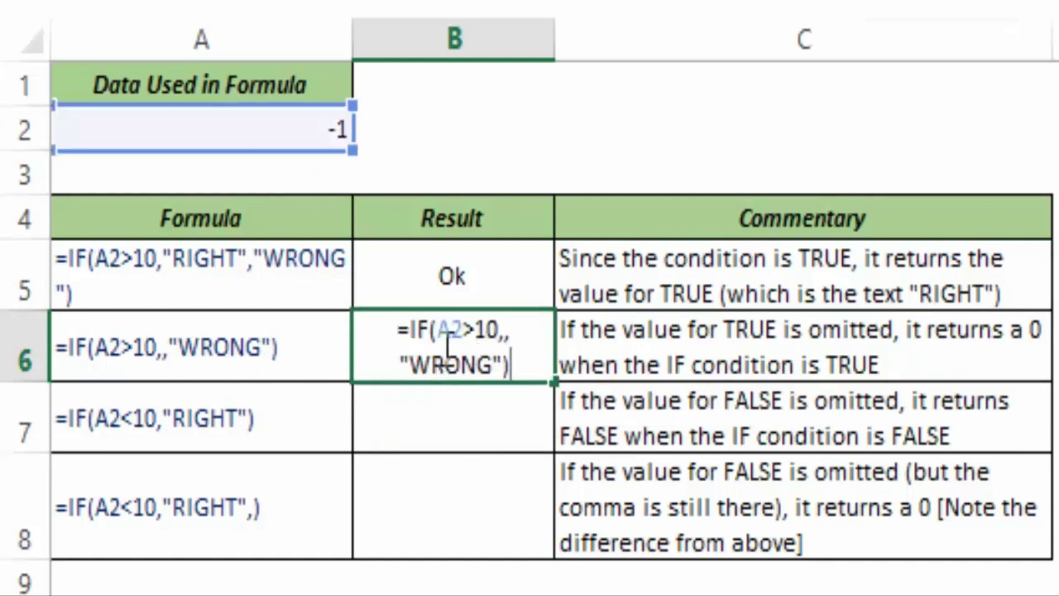
pyautogui.moveTo(446, 330); pyautogui.dragTo(498, 330)
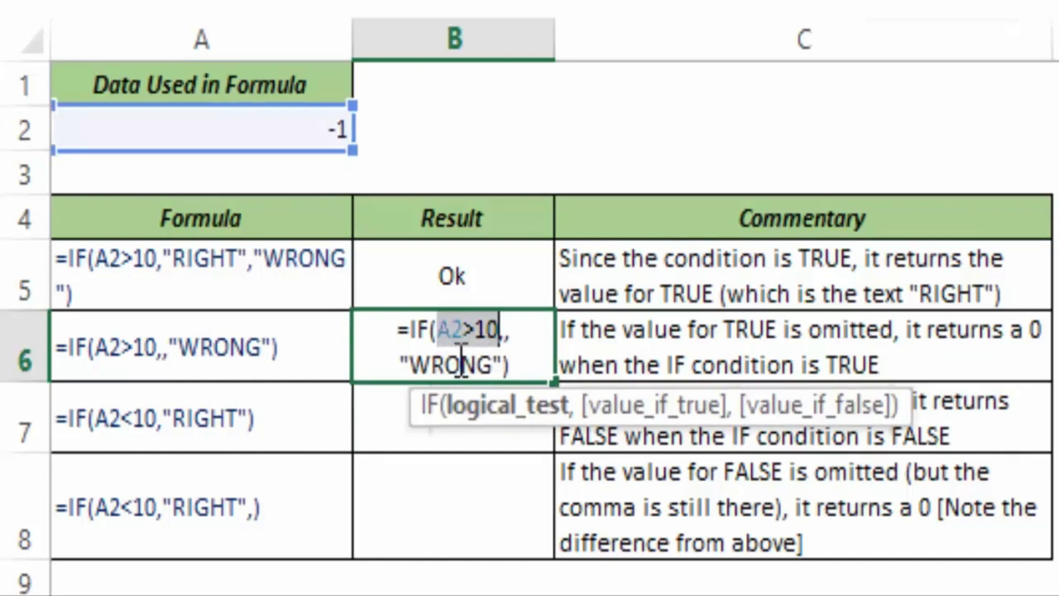
pyautogui.press('Escape')
# Step: Set the data value in A2 to 20 and check the result and formula in B6
pyautogui.click(327, 137)
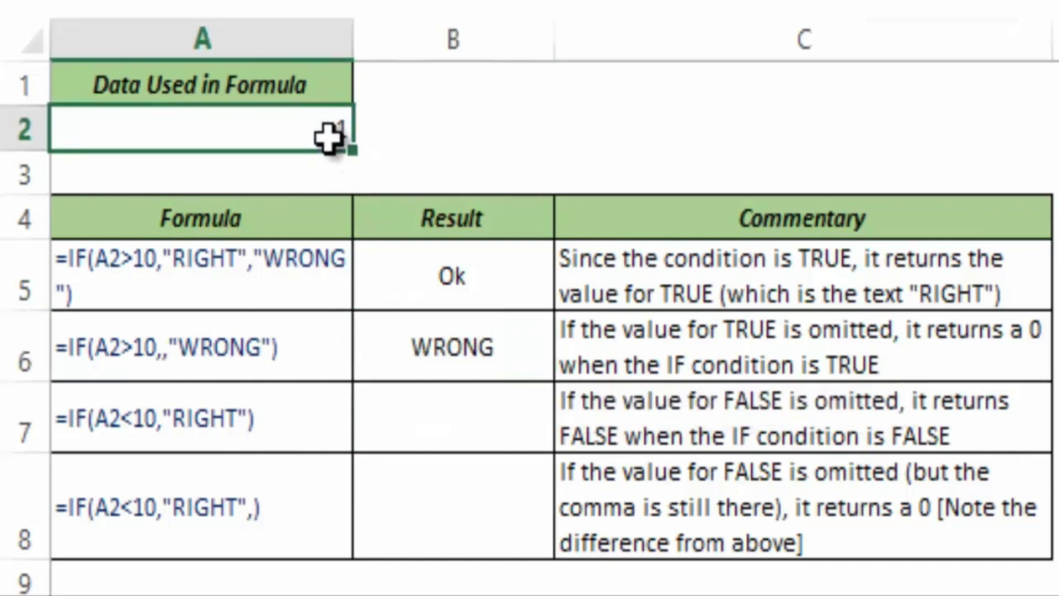
pyautogui.write('20')
pyautogui.press('Return')
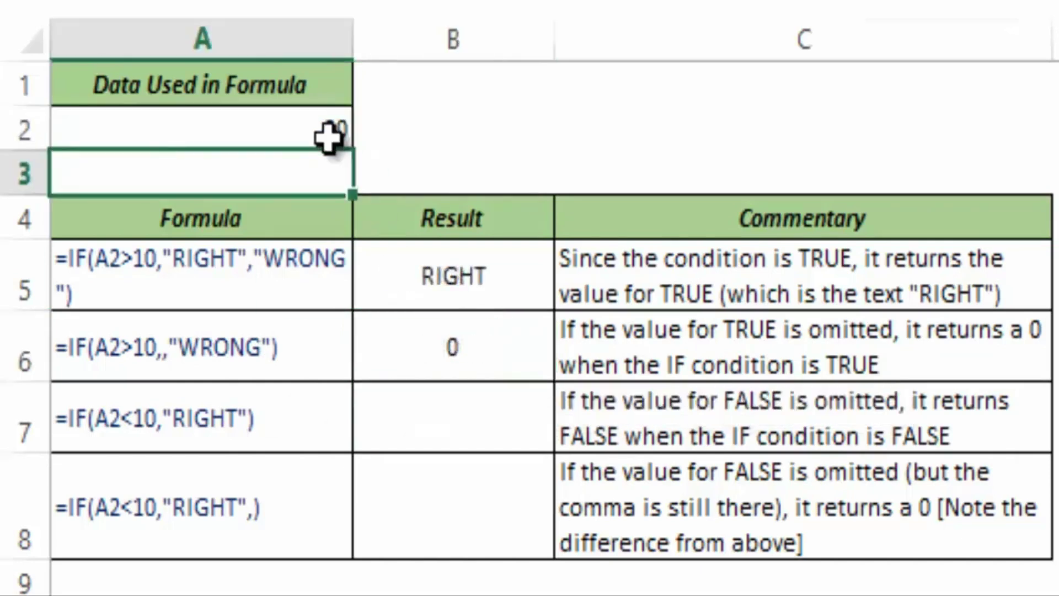
pyautogui.click(329, 137)
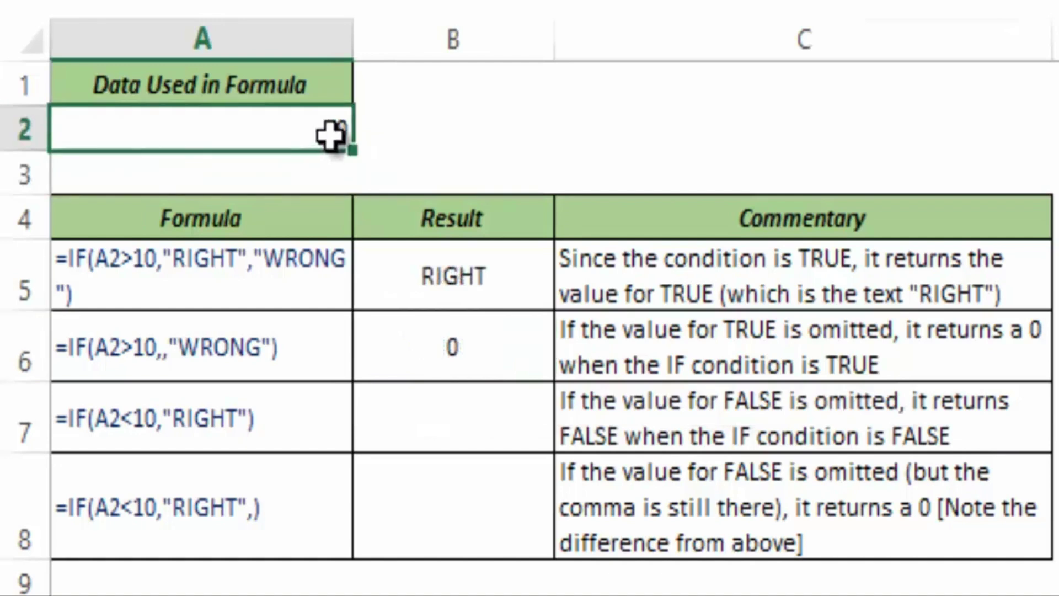
pyautogui.click(437, 358)
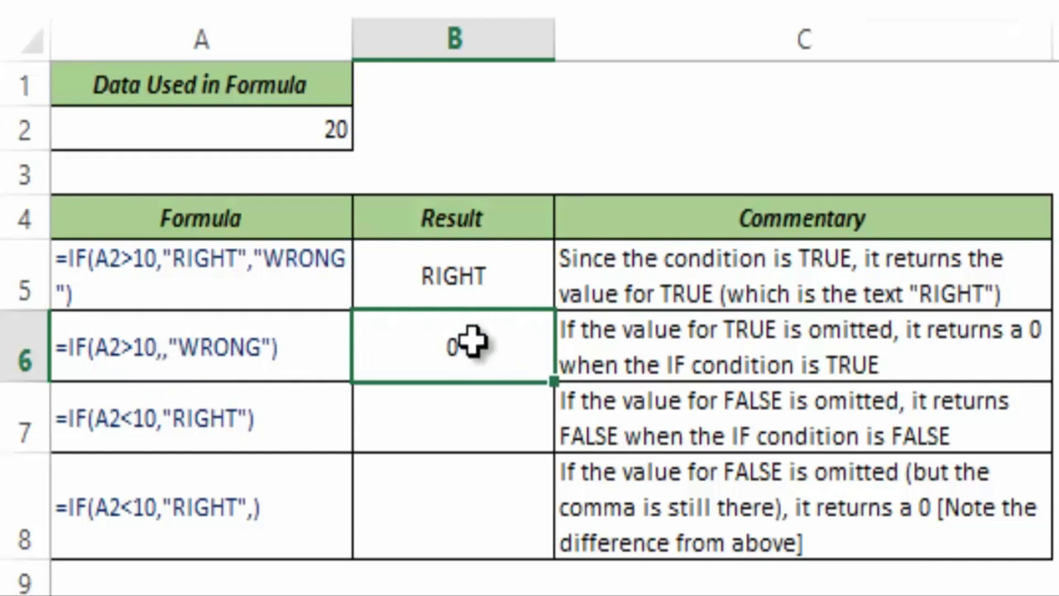
pyautogui.doubleClick(429, 361)
# Step: Enter the formula =IF(A2<10,"Right") in B7, omitting the value for FALSE
pyautogui.click(429, 405)
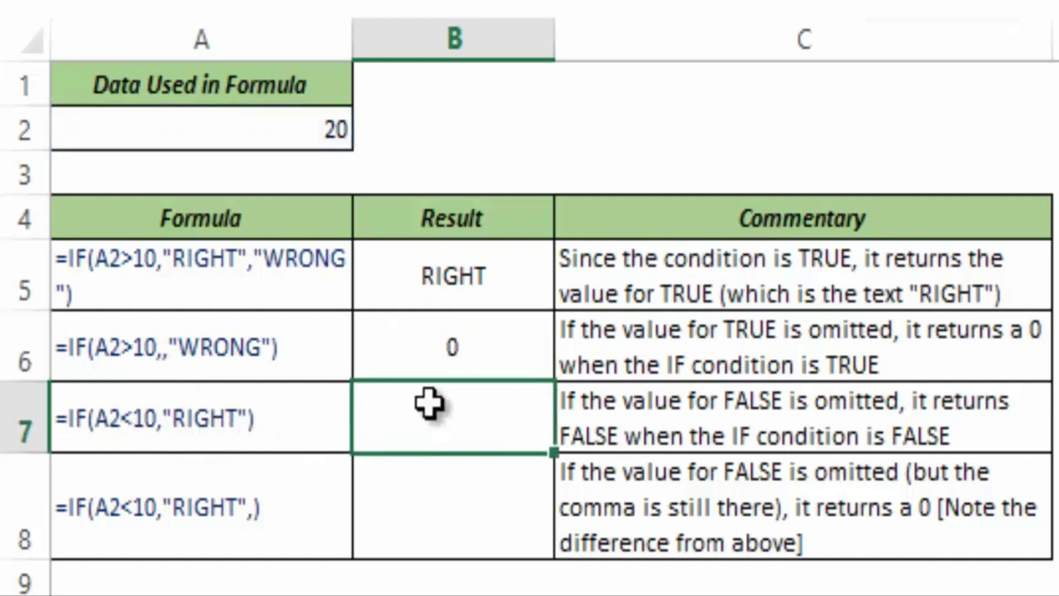
pyautogui.write('=if(')
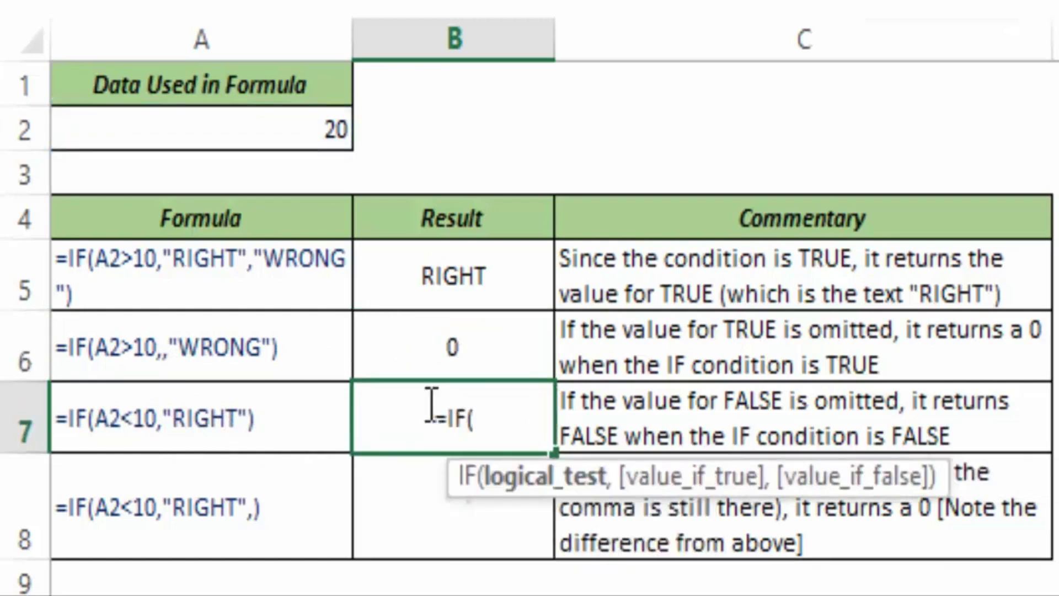
pyautogui.click(303, 136)
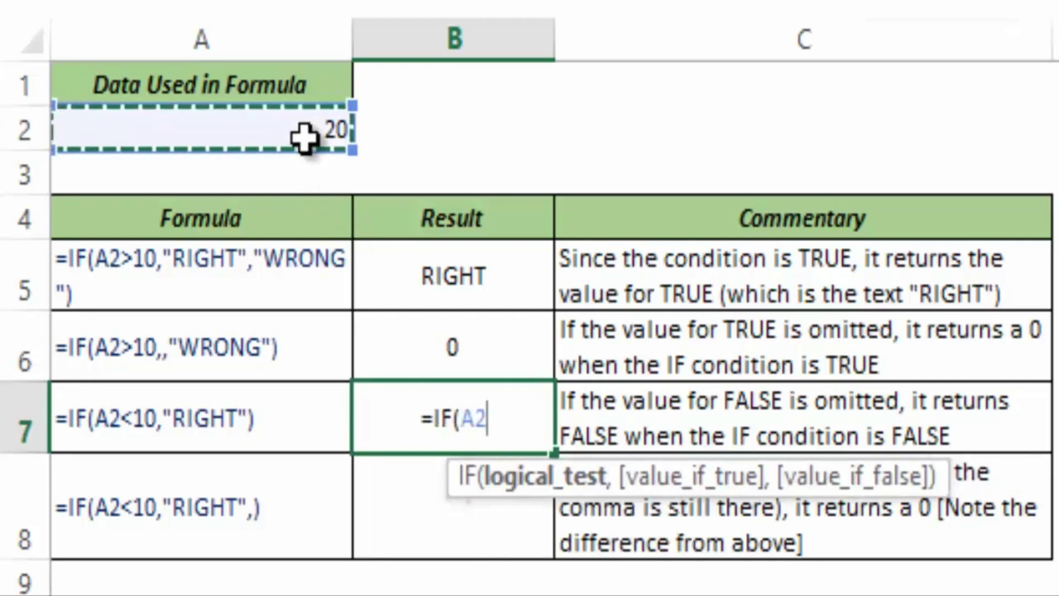
pyautogui.write('<10')
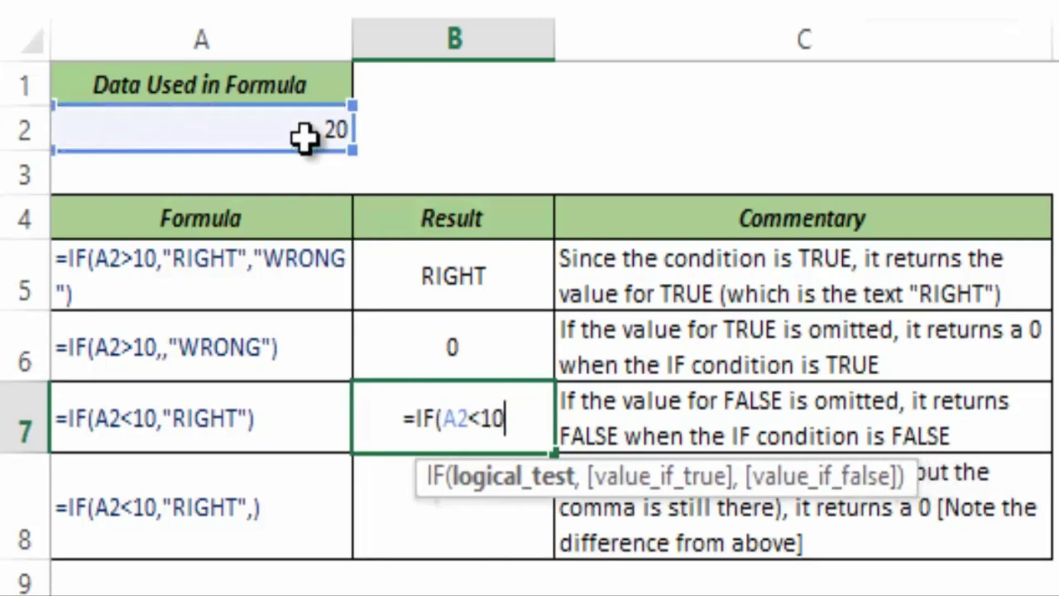
pyautogui.write(',"R')
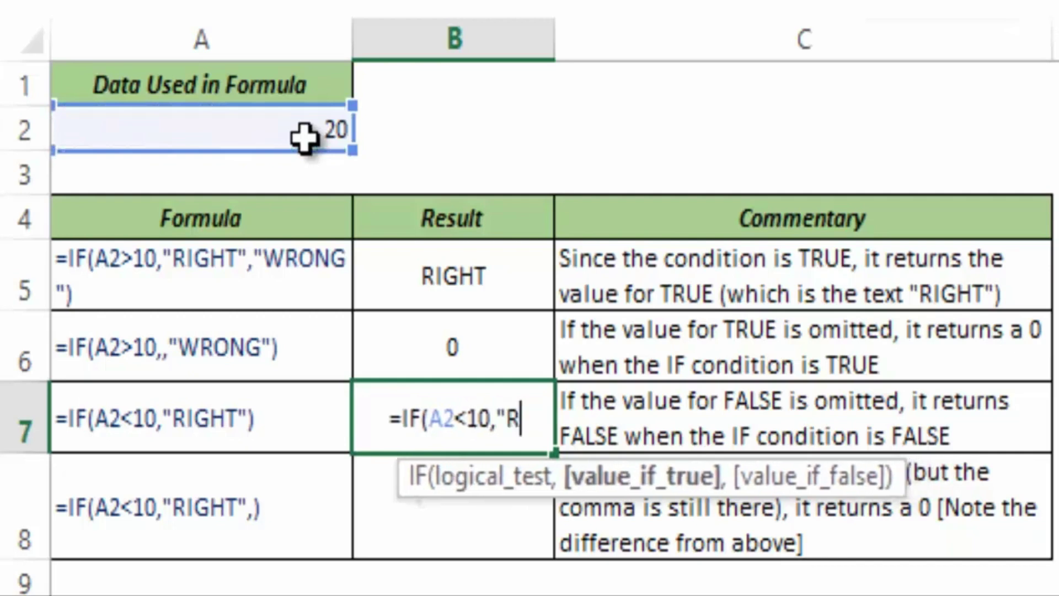
pyautogui.write('ight')
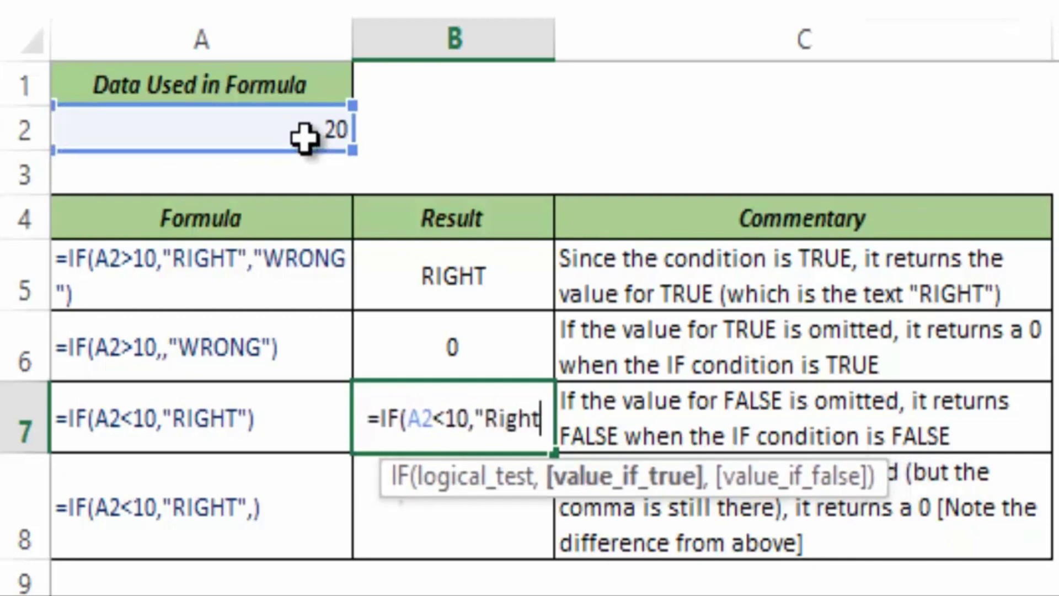
pyautogui.write('")')
pyautogui.press('Return')
pyautogui.press('Up')
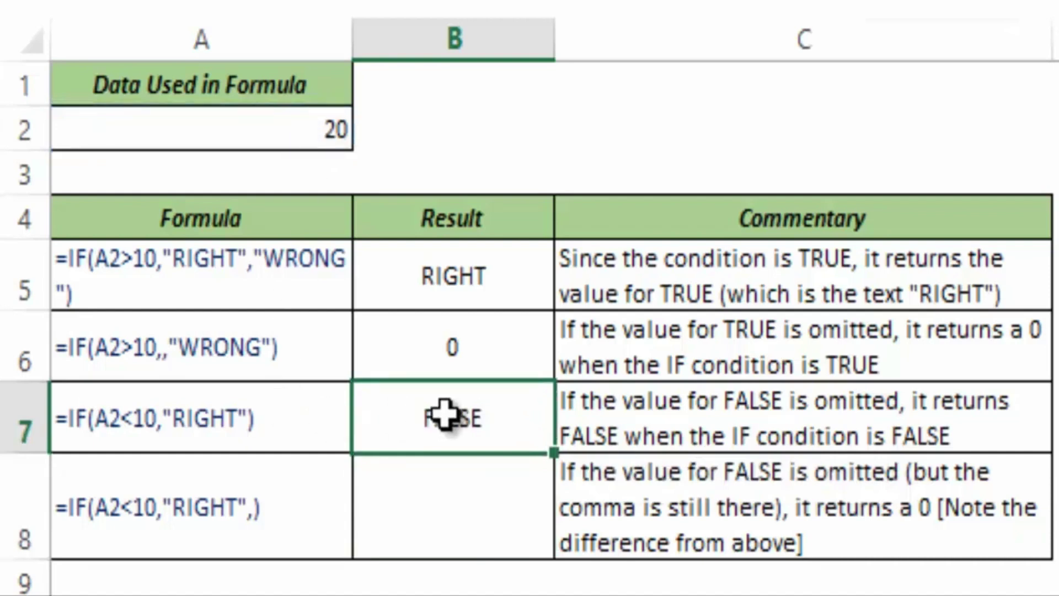
# Step: Examine the logical test and the value-if-true argument in B7's formula, then return to the cell
pyautogui.doubleClick(364, 420)
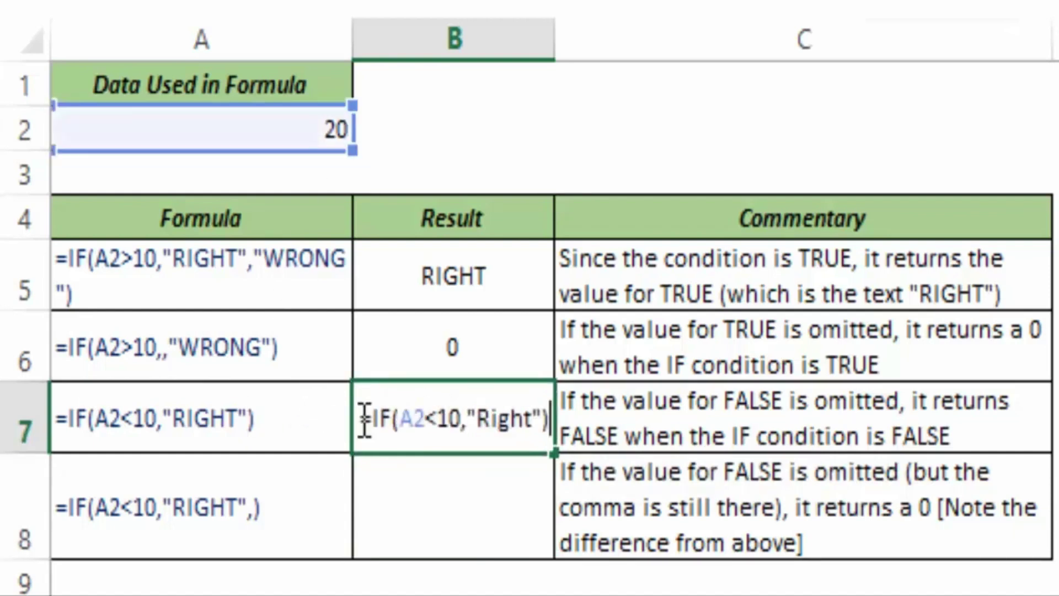
pyautogui.moveTo(405, 421); pyautogui.dragTo(461, 420)
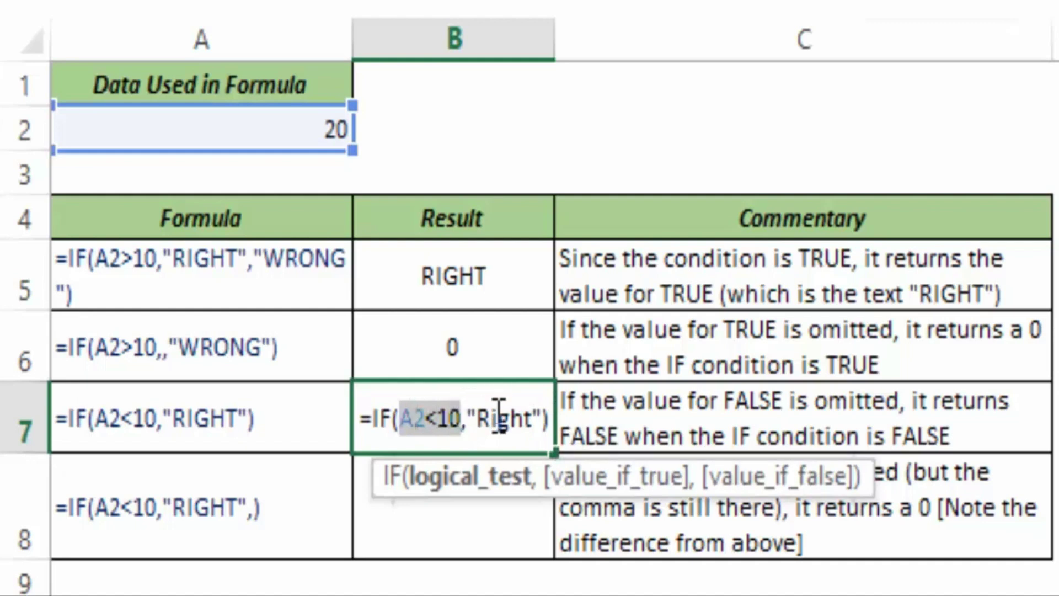
pyautogui.moveTo(469, 417); pyautogui.dragTo(533, 418)
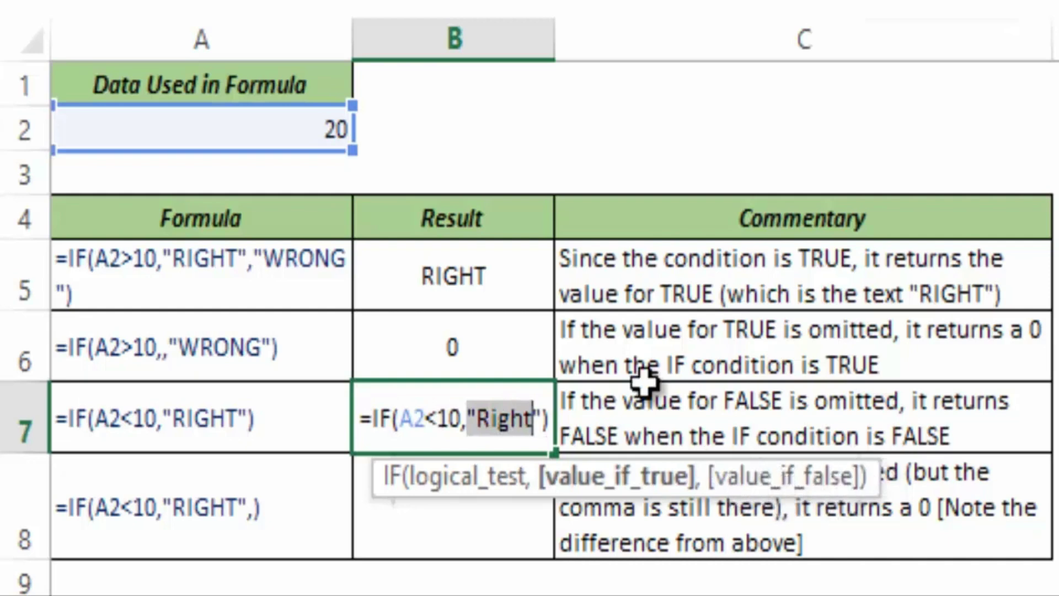
pyautogui.press('Return')
pyautogui.press('Up')
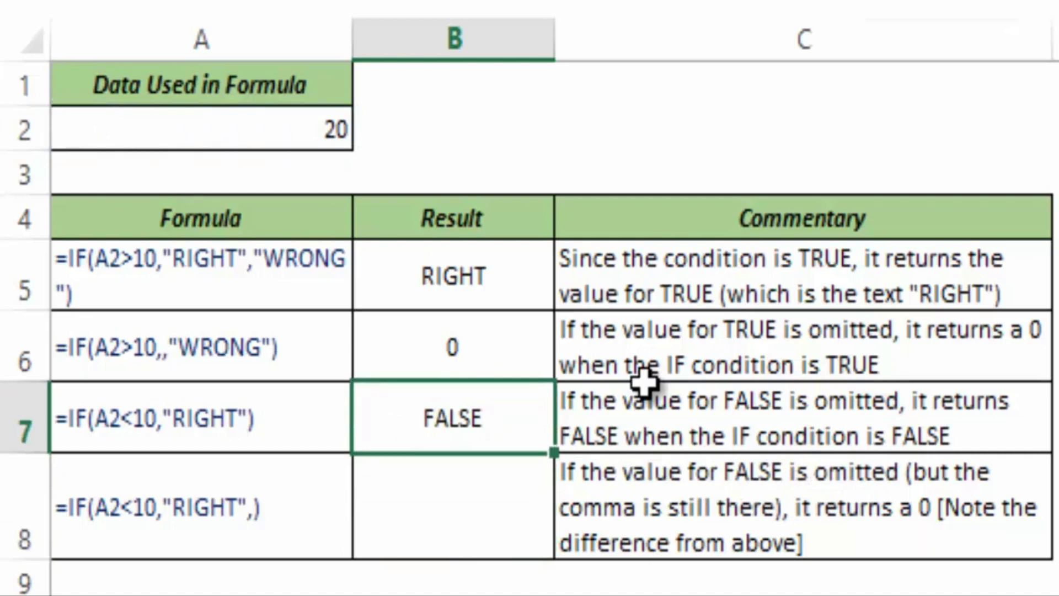
# Step: Copy B7's formula text into B8 and add a comma after "Right" so it reads =IF(A2<10,"Right",)
pyautogui.doubleClick(525, 419)
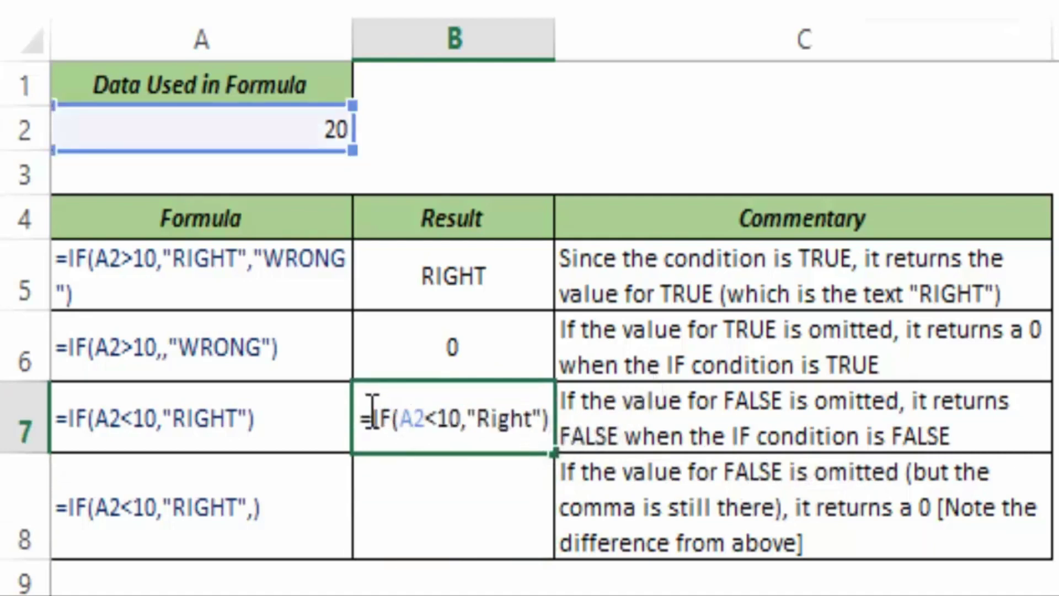
pyautogui.moveTo(362, 418); pyautogui.dragTo(548, 423)
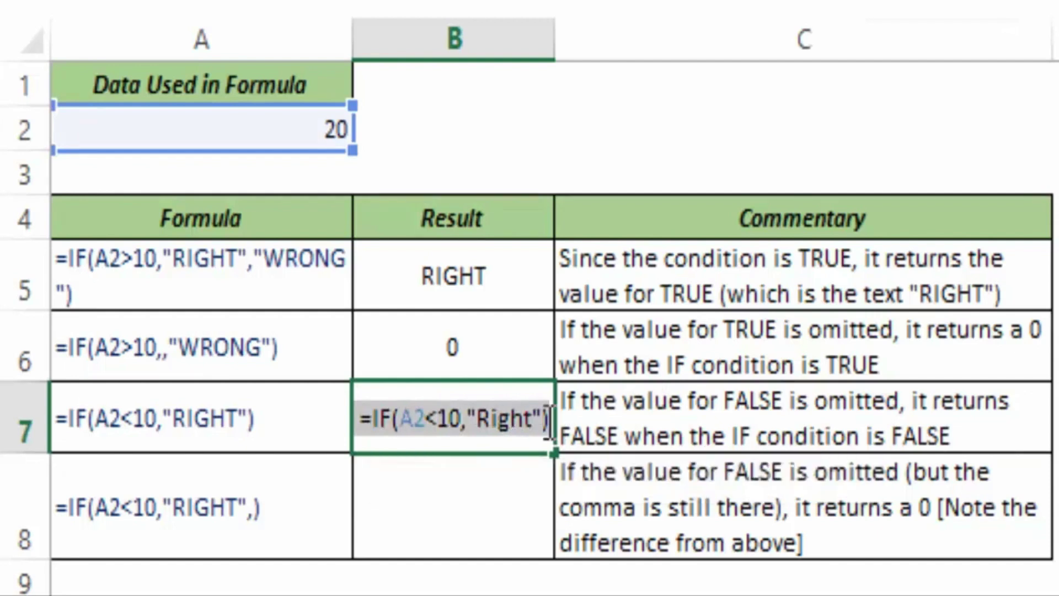
pyautogui.press('Return')
pyautogui.hotkey('ctrl', 'v')
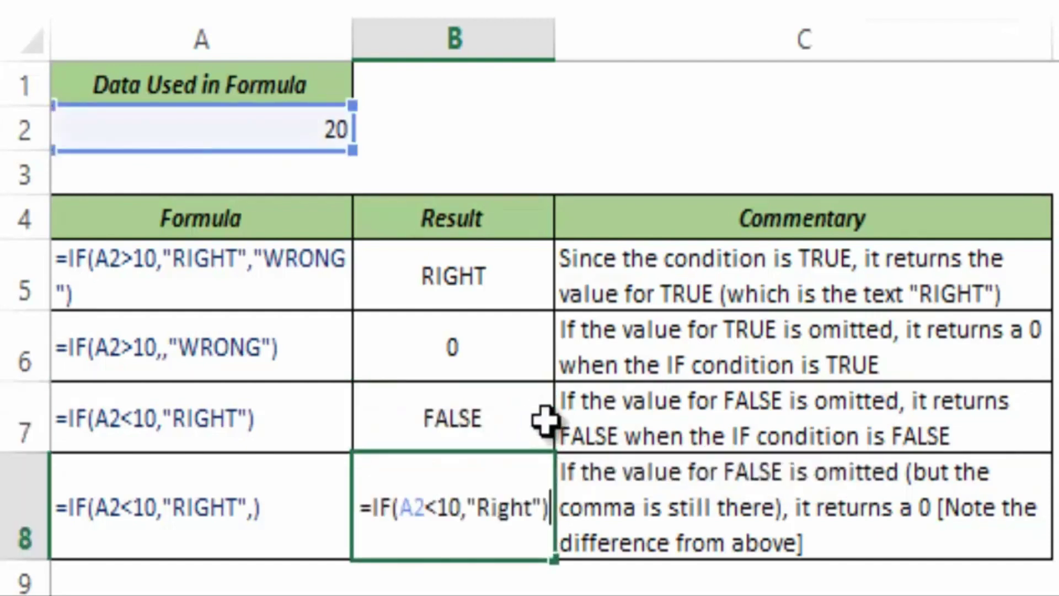
pyautogui.press('Left')
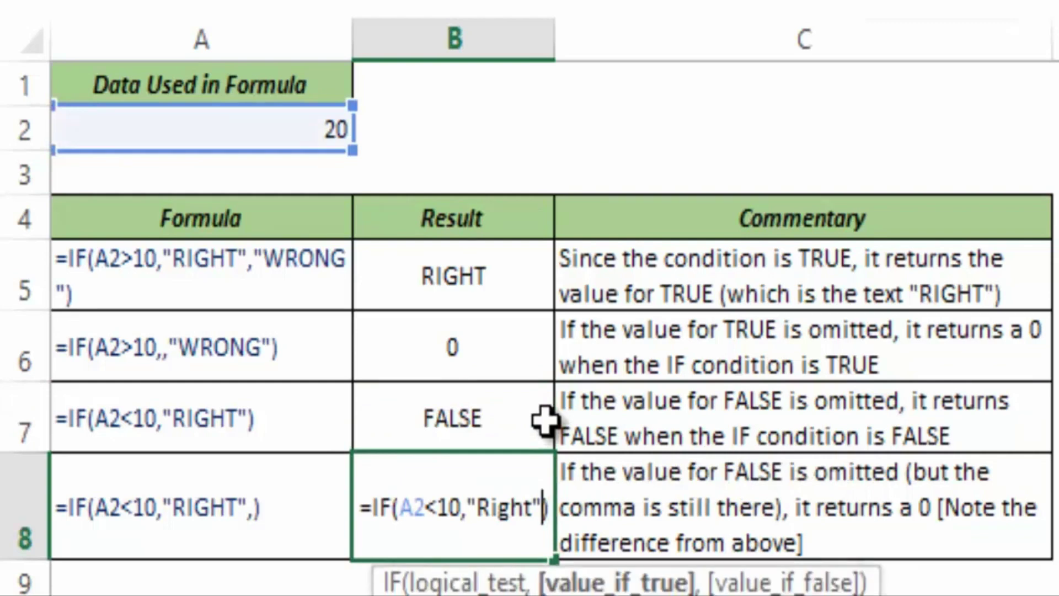
pyautogui.write(',')
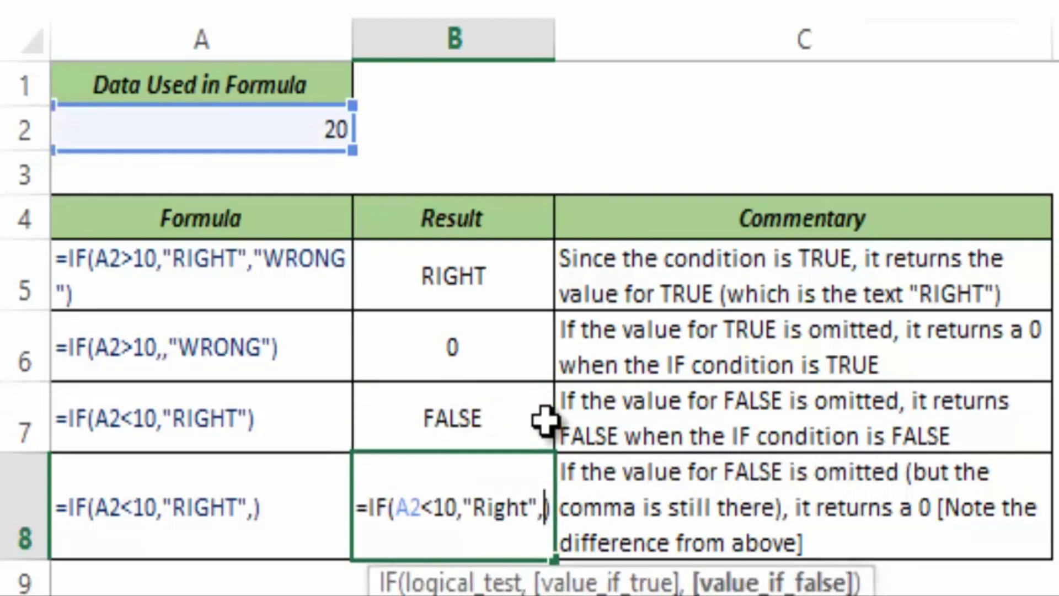
pyautogui.press('Return')
pyautogui.press('Up')
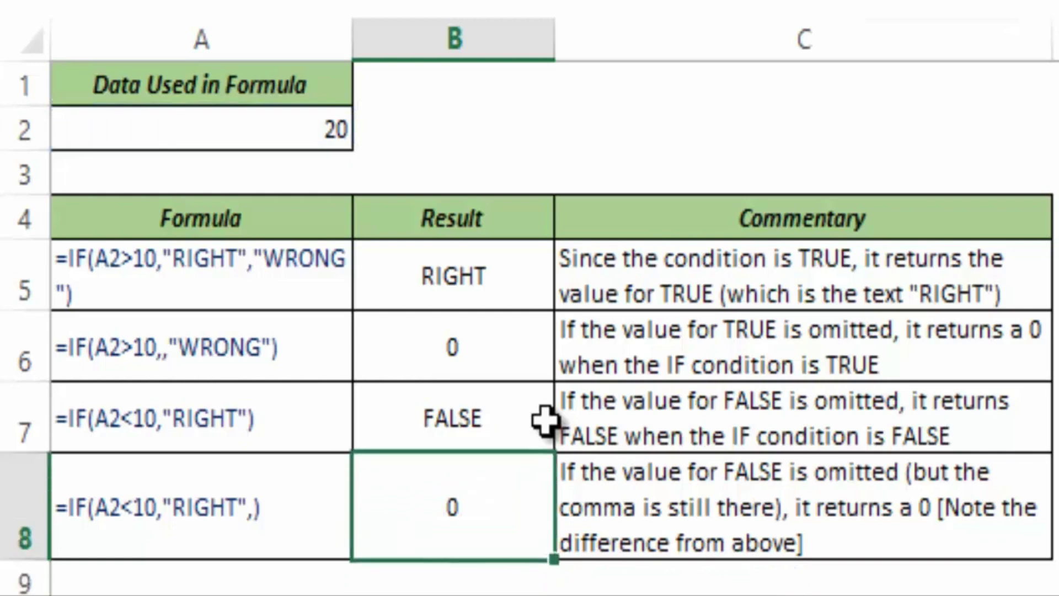
# Step: Examine the arguments of B8's formula, including the trailing comma after "Right", without editing it
pyautogui.press('F2')
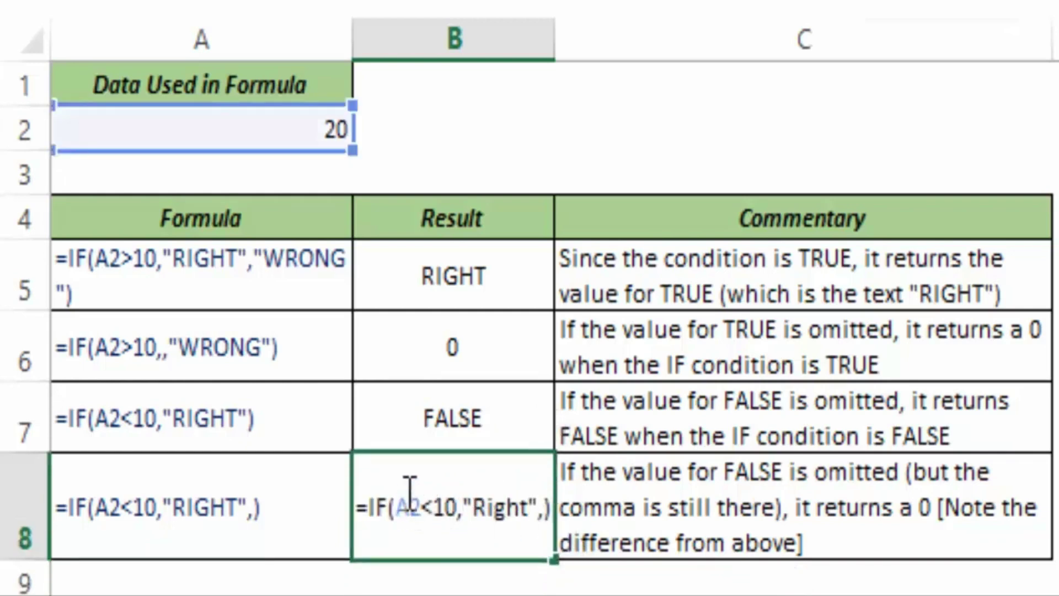
pyautogui.moveTo(395, 505); pyautogui.dragTo(539, 490)
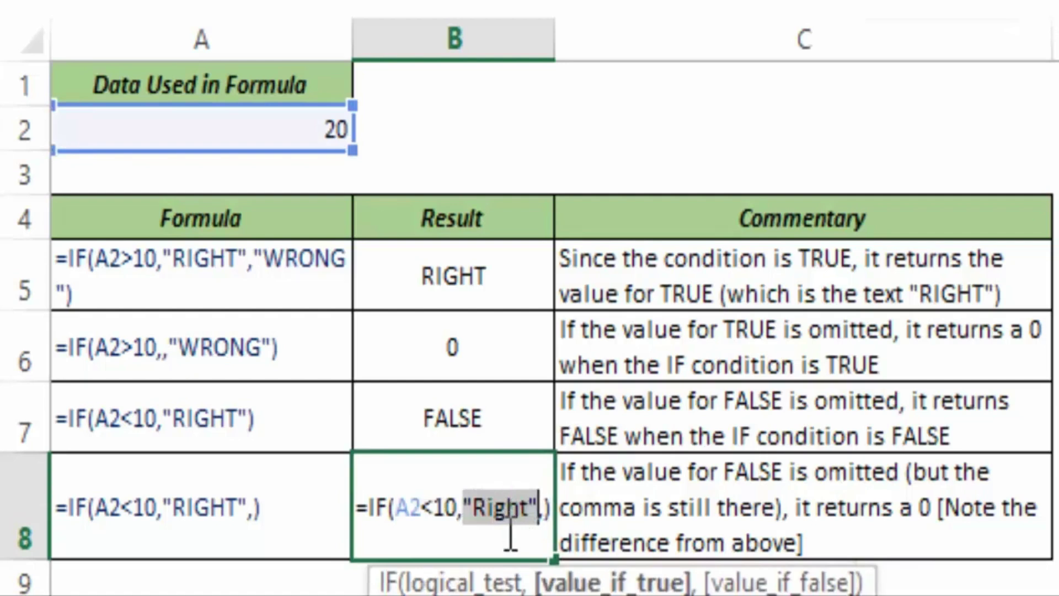
pyautogui.click(537, 517)
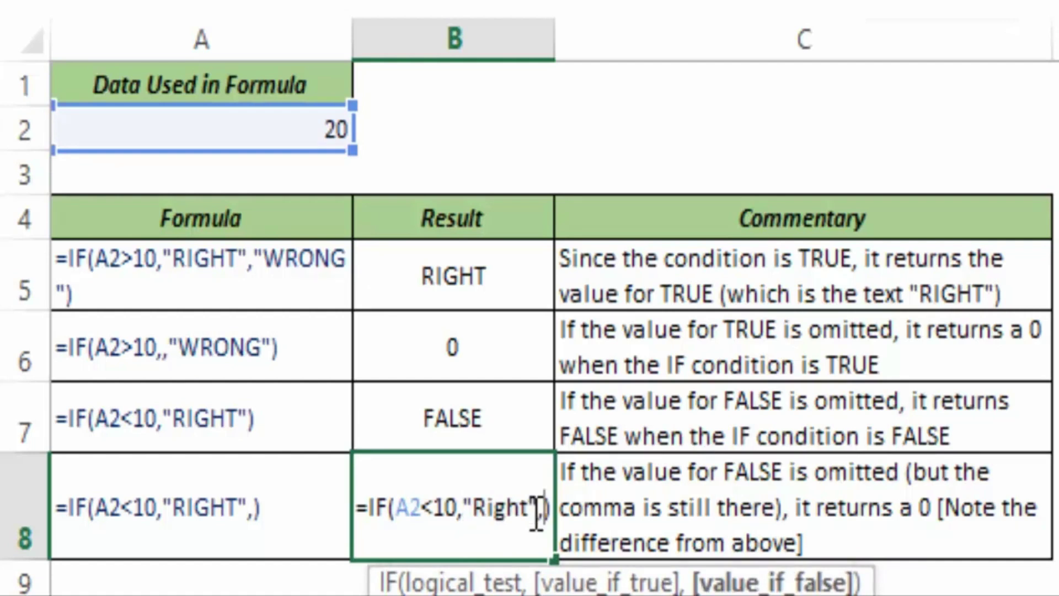
pyautogui.press('Escape')
# Step: Remove the trailing comma after "Right" from B8's formula and commit it
pyautogui.press('F2')
pyautogui.press('Left')
pyautogui.press('BackSpace')
pyautogui.hotkey('ctrl', 'Return')
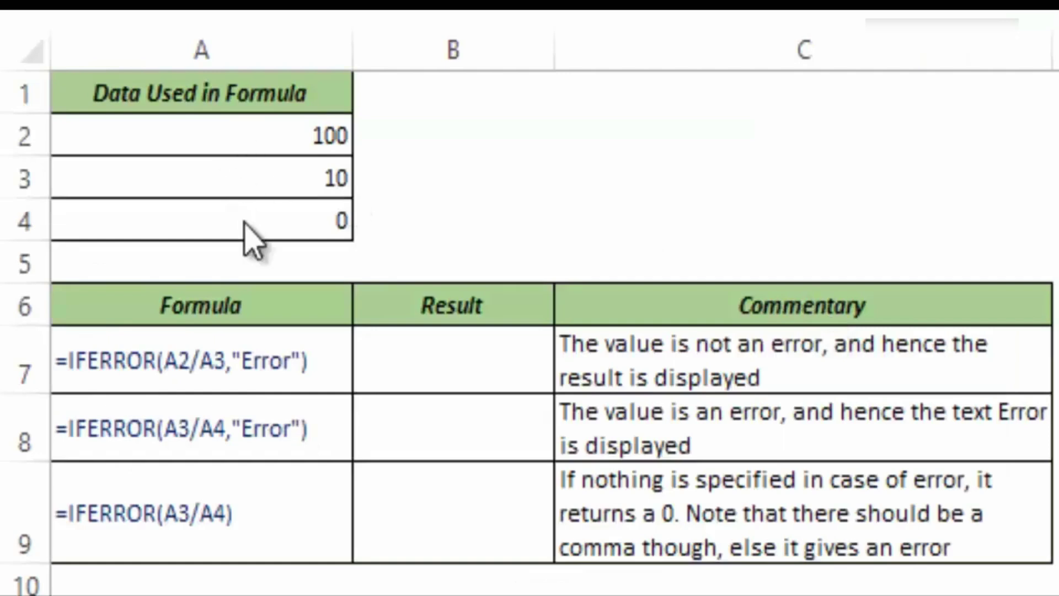
# Step: Enter =IFERROR(A2/A3,"Error") in the Result cell B7
pyautogui.click(430, 367)
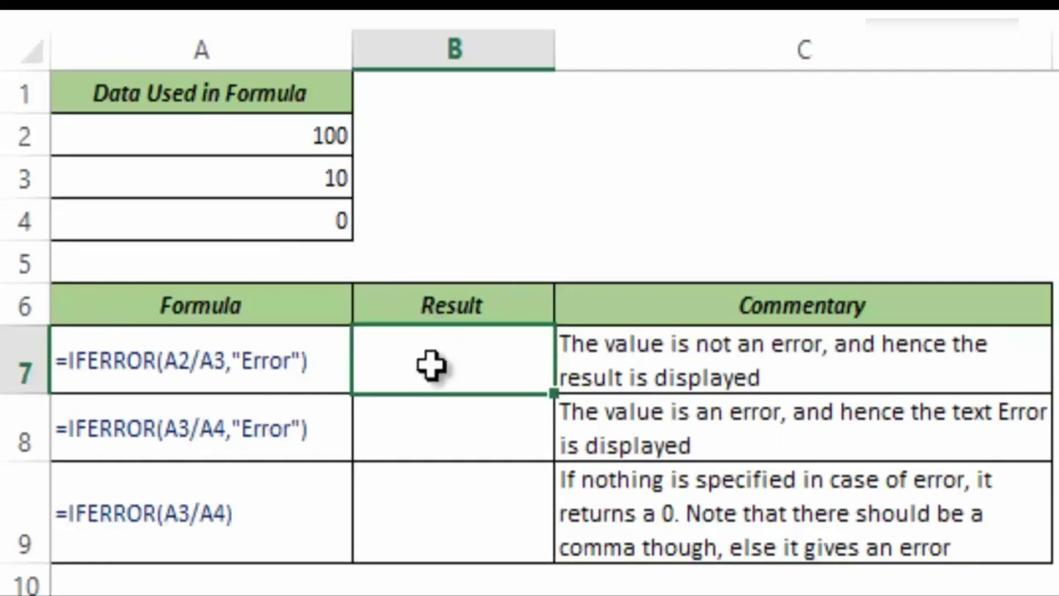
pyautogui.write('=')
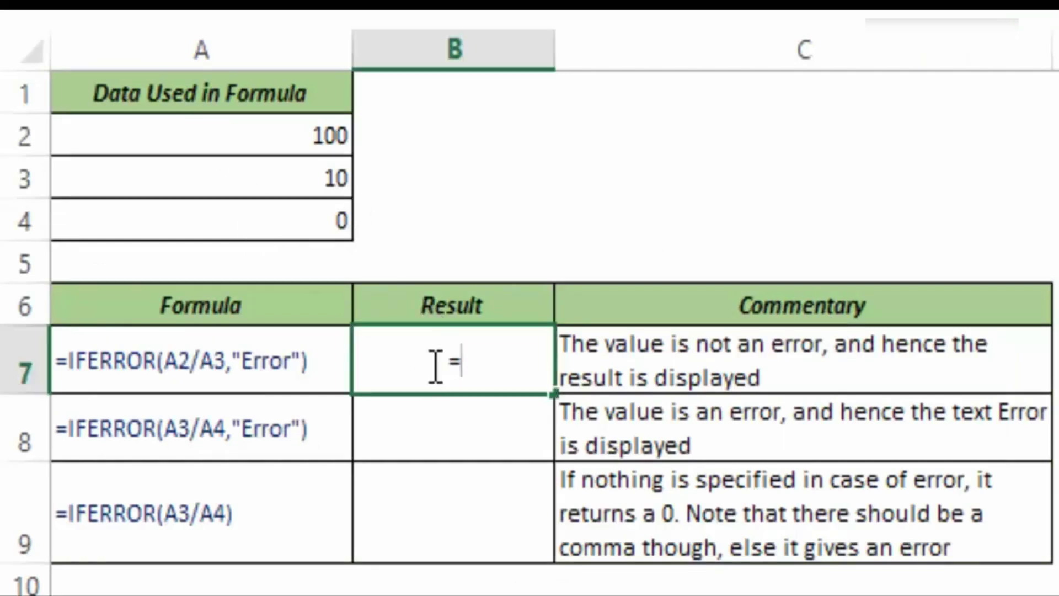
pyautogui.write('Iferr')
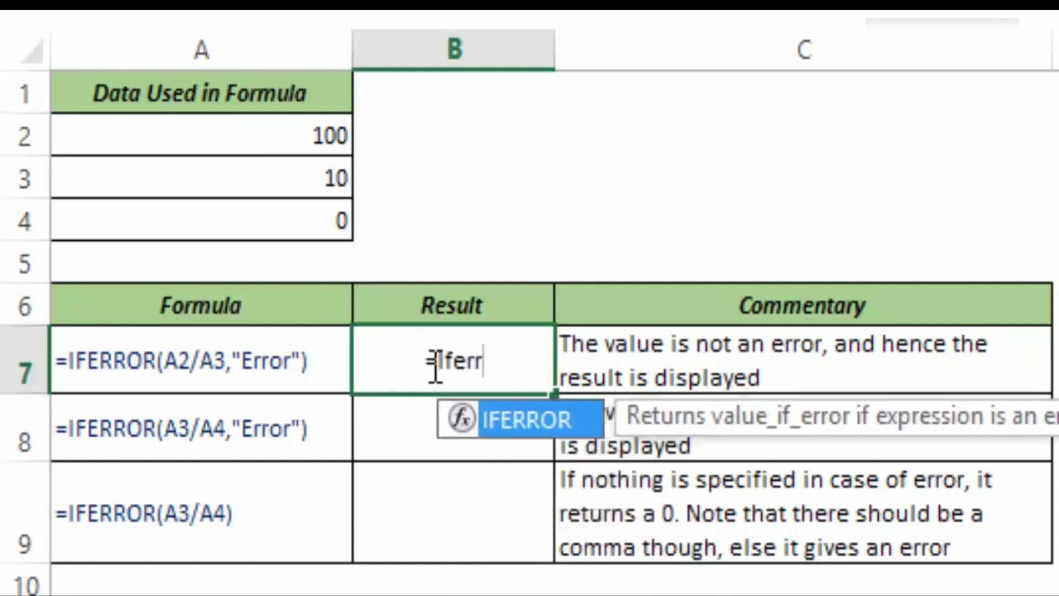
pyautogui.press('Tab')
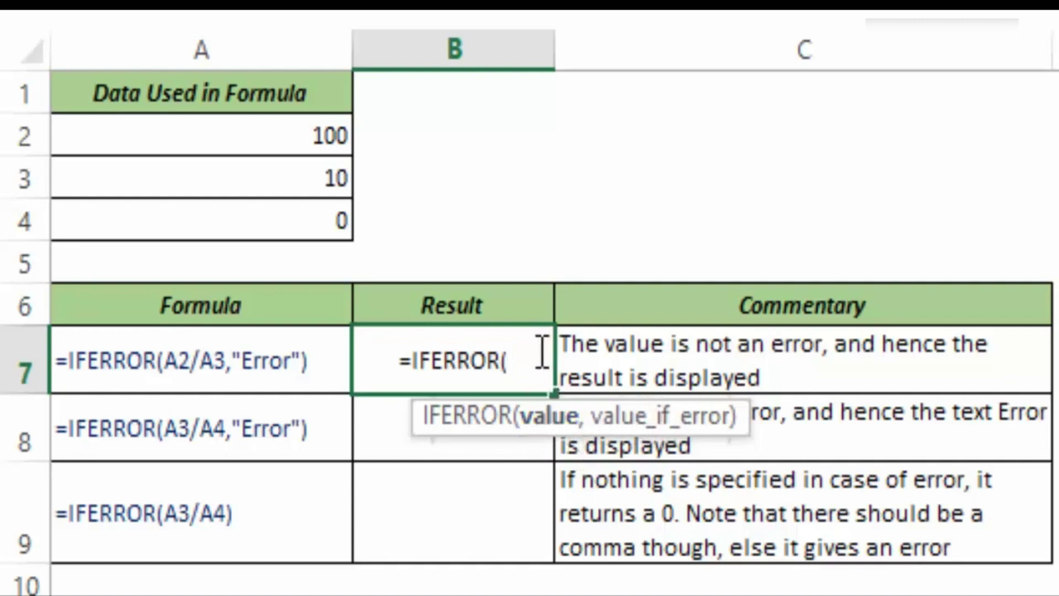
pyautogui.click(280, 145)
pyautogui.write('/')
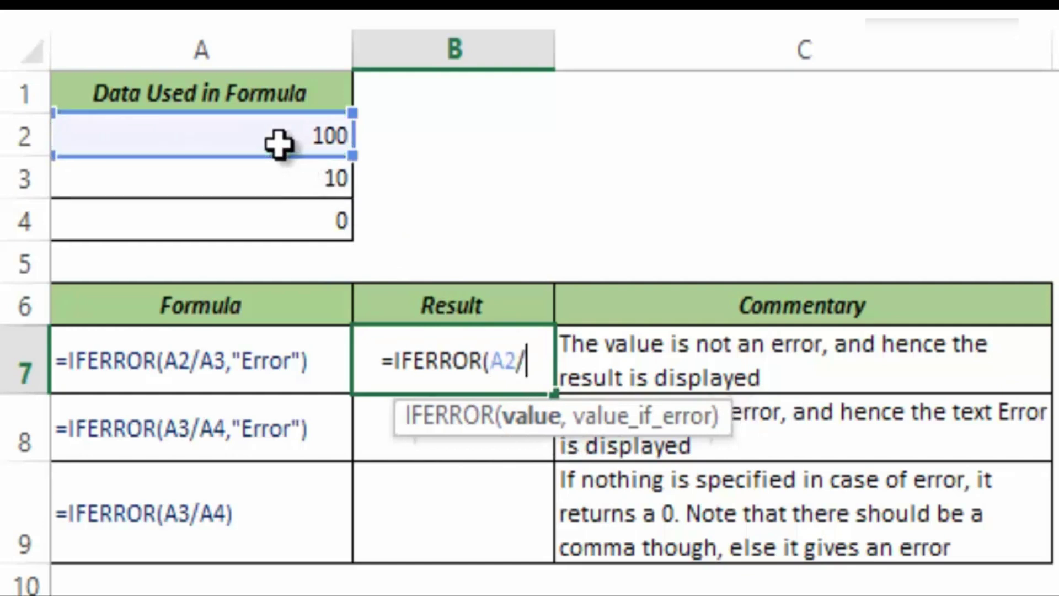
pyautogui.click(272, 193)
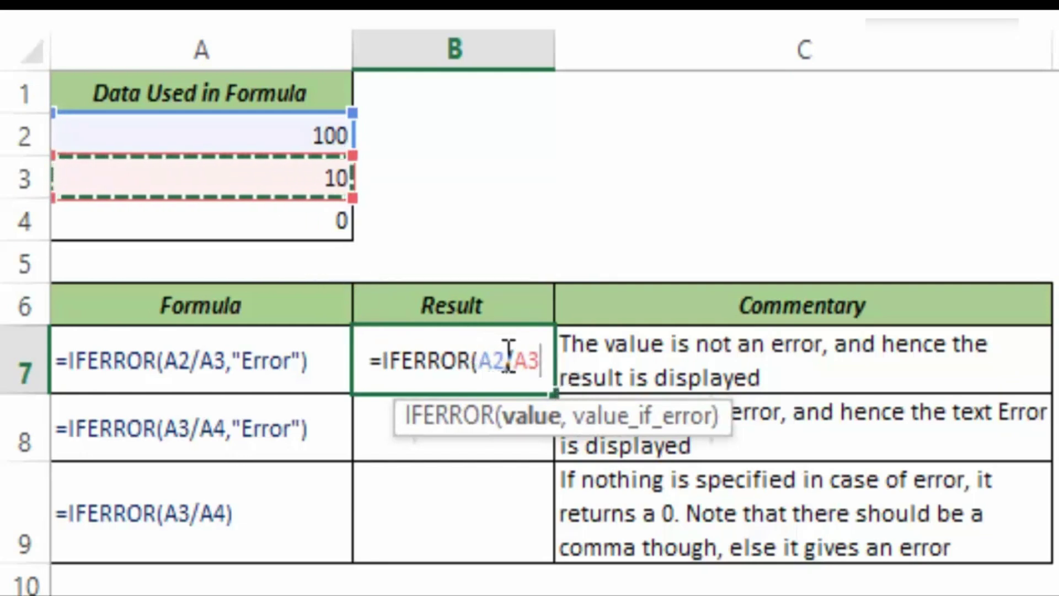
pyautogui.write(',"E')
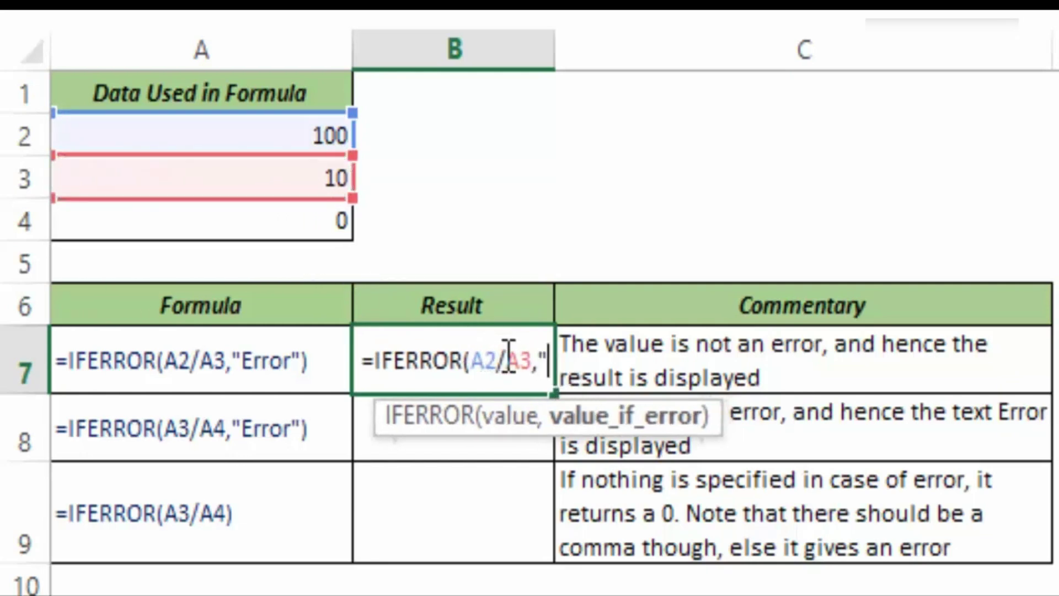
pyautogui.write('rror")')
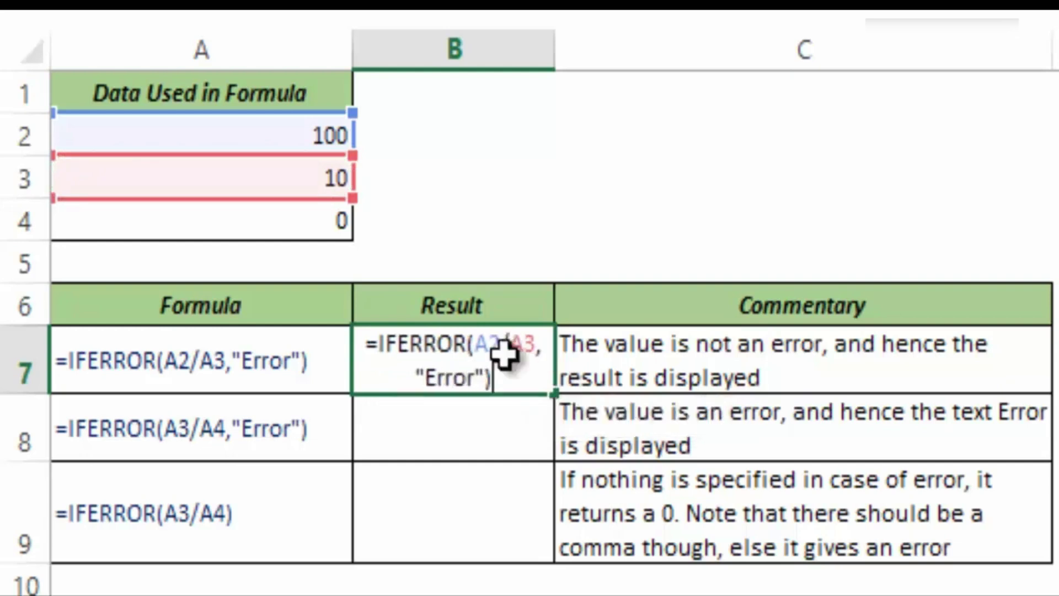
pyautogui.press('Return')
pyautogui.click(504, 355)
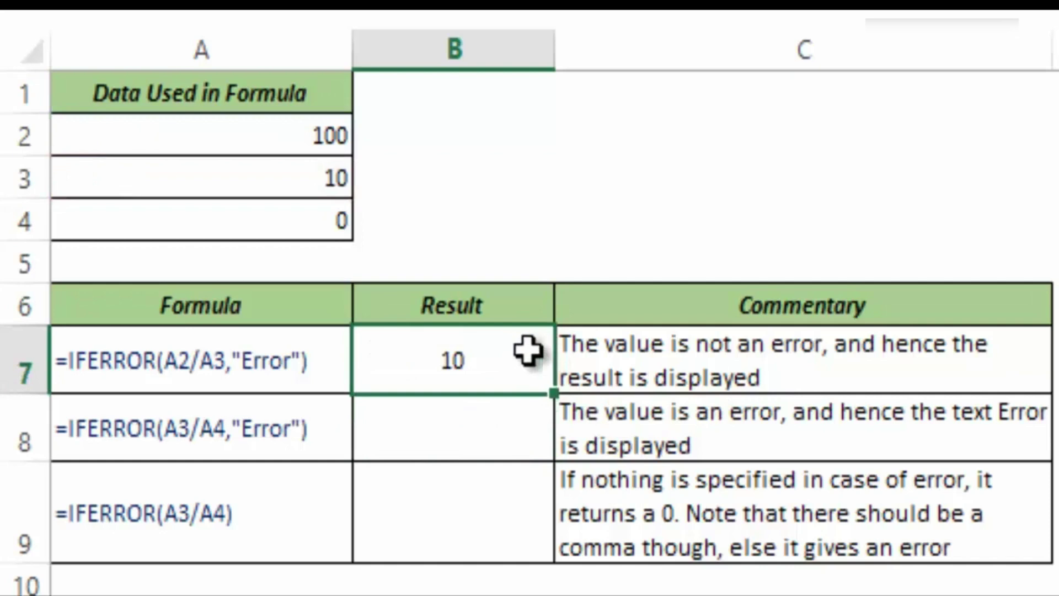
# Step: Examine the A2/A3 value argument in B7's IFERROR formula without changing it
pyautogui.doubleClick(502, 378)
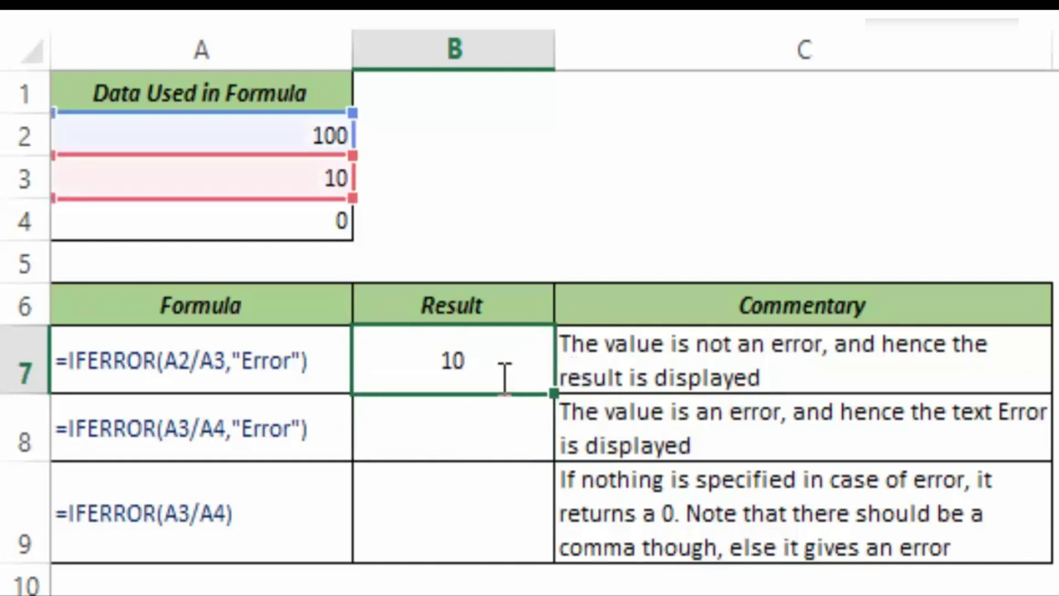
pyautogui.moveTo(477, 347); pyautogui.dragTo(534, 348)
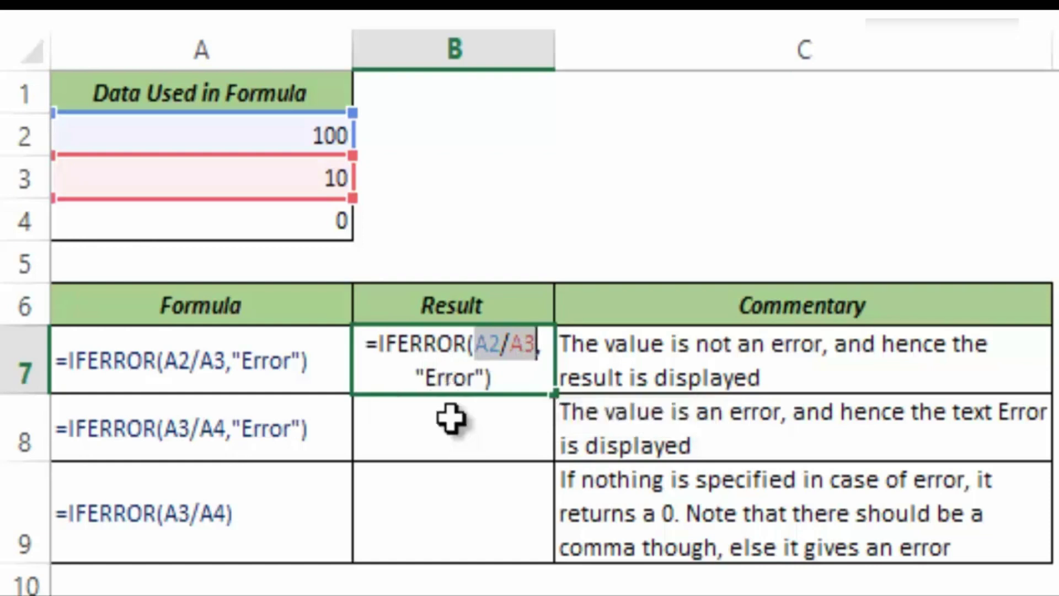
pyautogui.press('Return')
# Step: Enter =IFERROR(A3/A4,"Error") in the Result cell B8
pyautogui.write('=iferror')
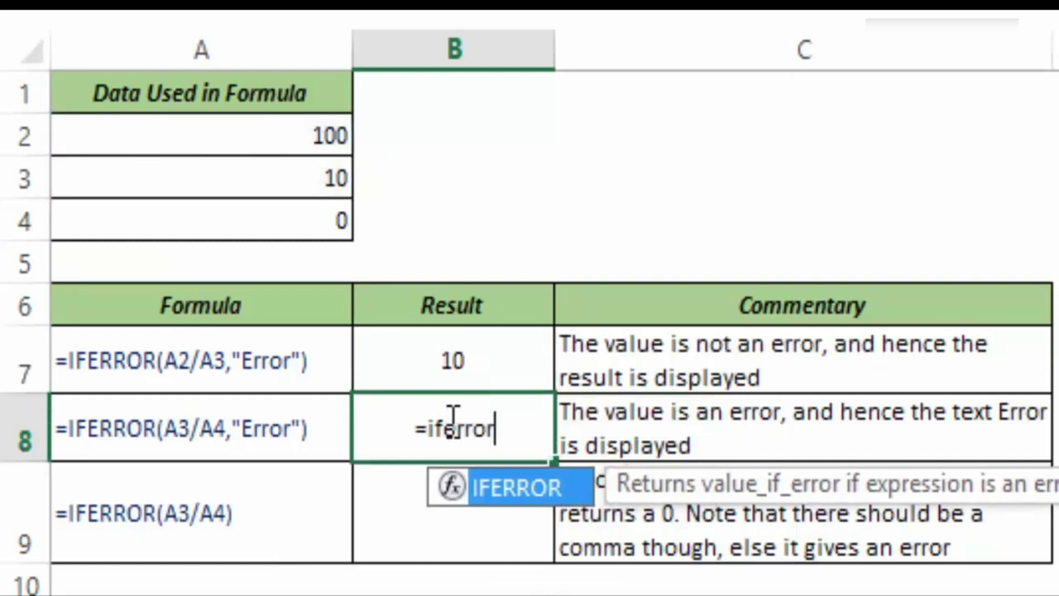
pyautogui.press('Tab')
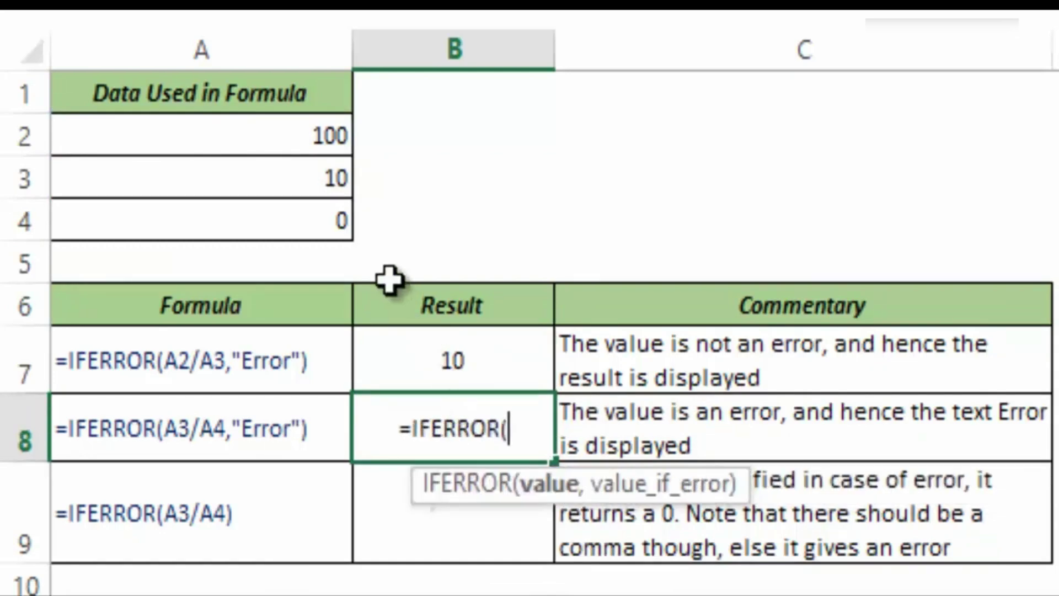
pyautogui.click(291, 179)
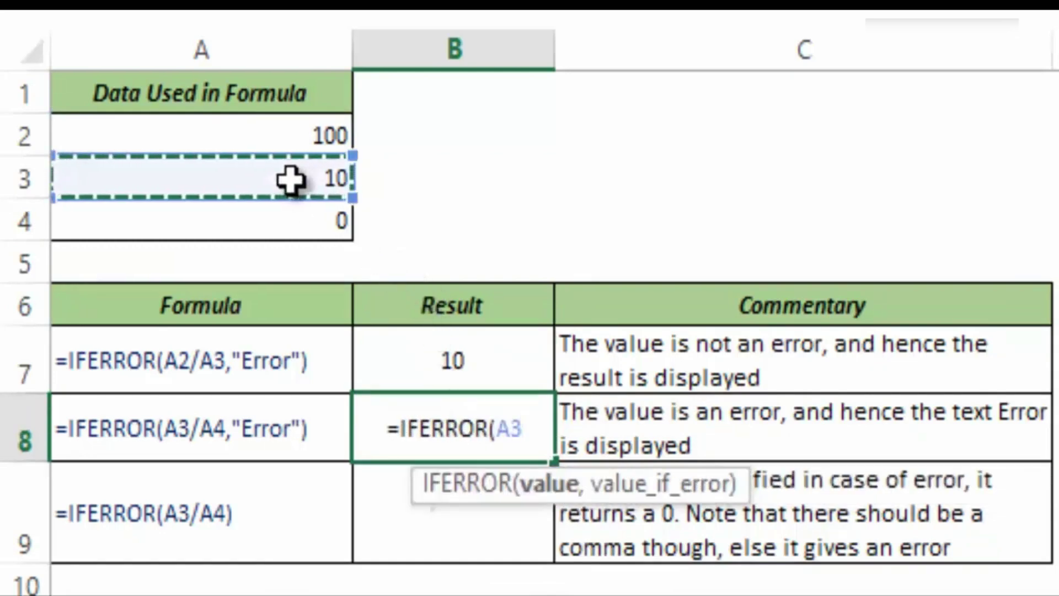
pyautogui.write('/')
pyautogui.click(279, 219)
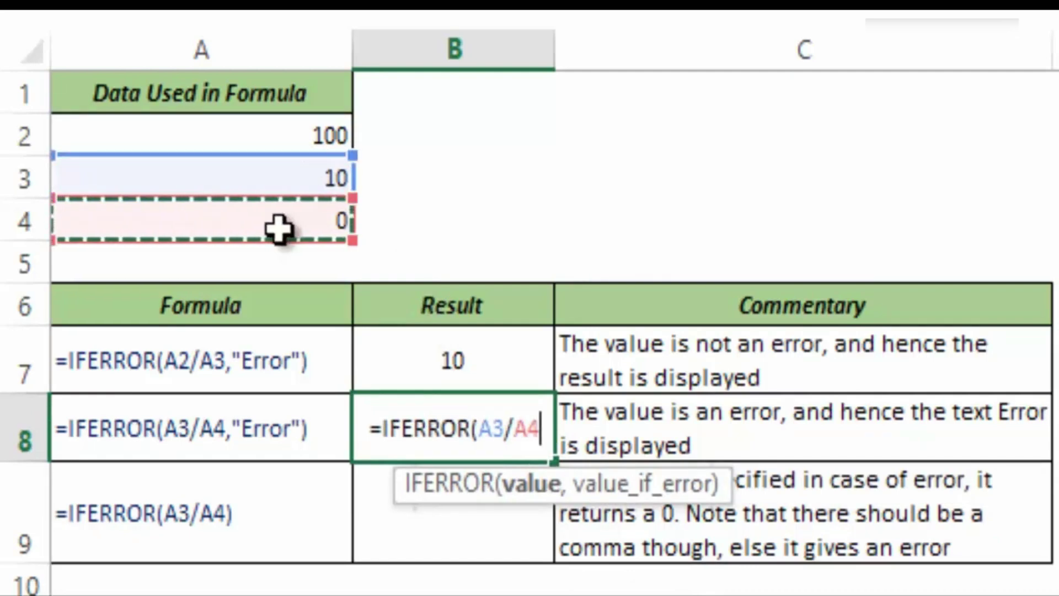
pyautogui.write(',')
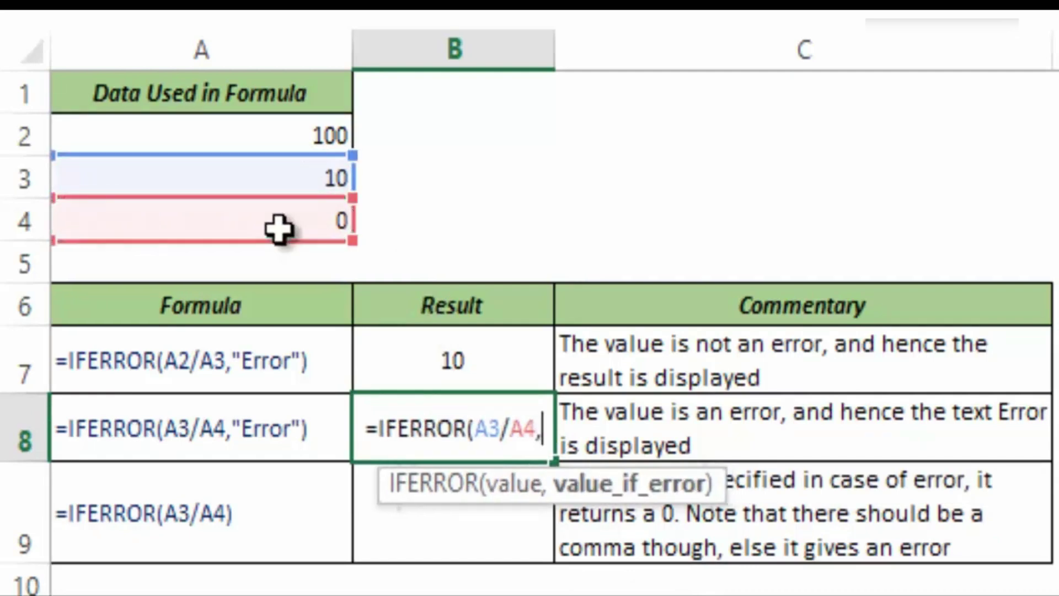
pyautogui.doubleClick(484, 429)
pyautogui.moveTo(507, 433); pyautogui.dragTo(531, 430)
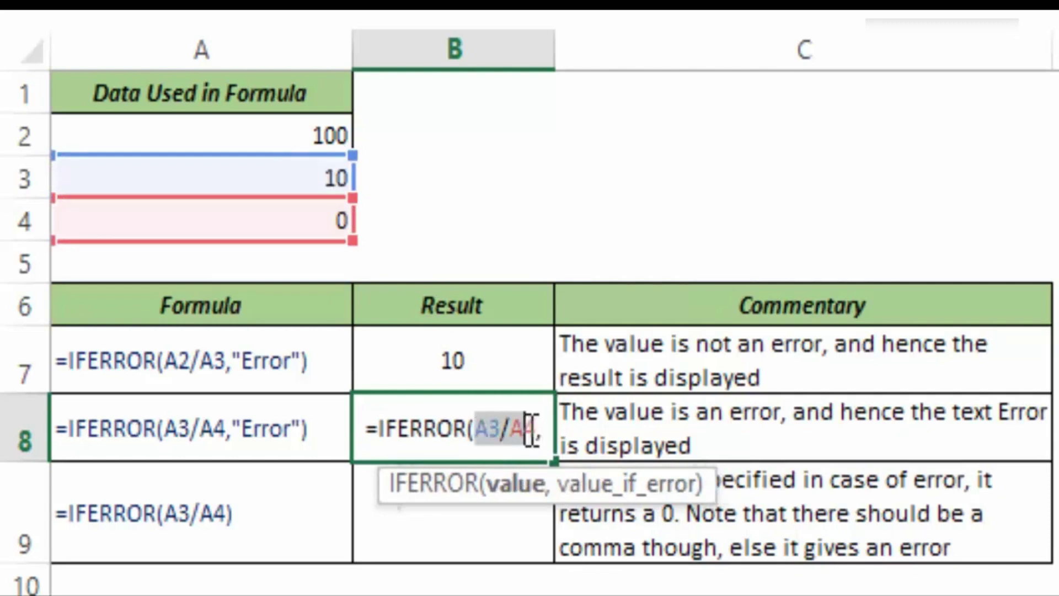
pyautogui.click(543, 429)
pyautogui.write('"E')
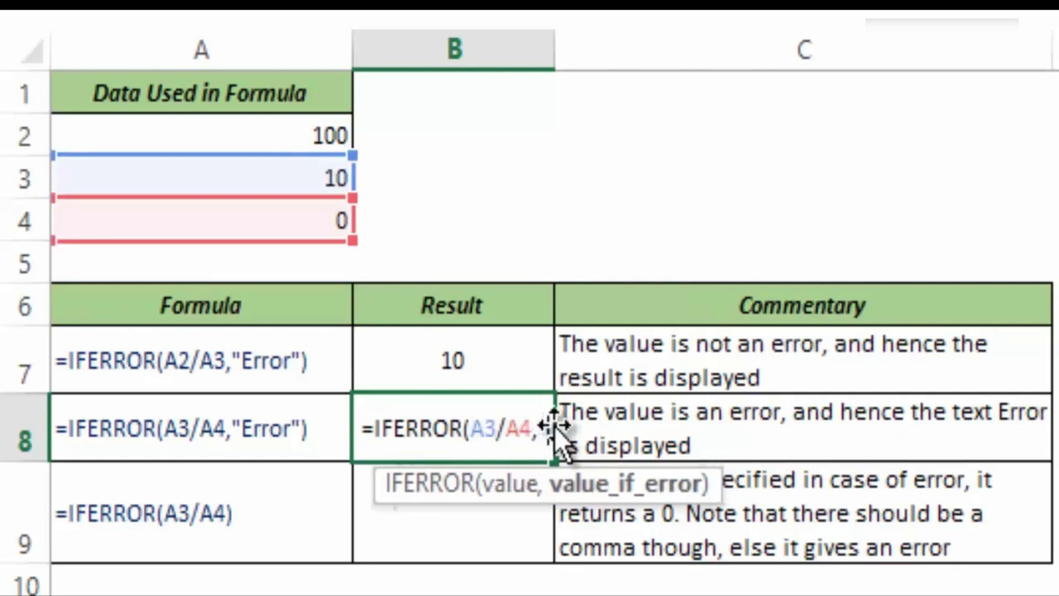
pyautogui.write('rro')
pyautogui.write('")')
pyautogui.press('Return')
pyautogui.click(553, 426)
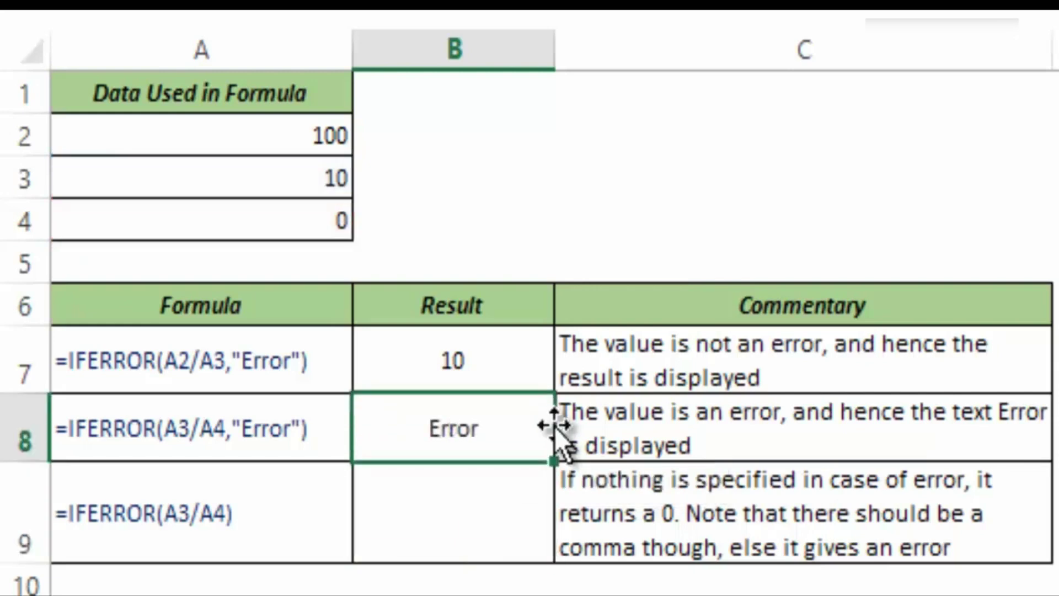
# Step: Examine the A3/A4 value argument and the "Error" fallback argument in B8's formula without changing them
pyautogui.doubleClick(449, 427)
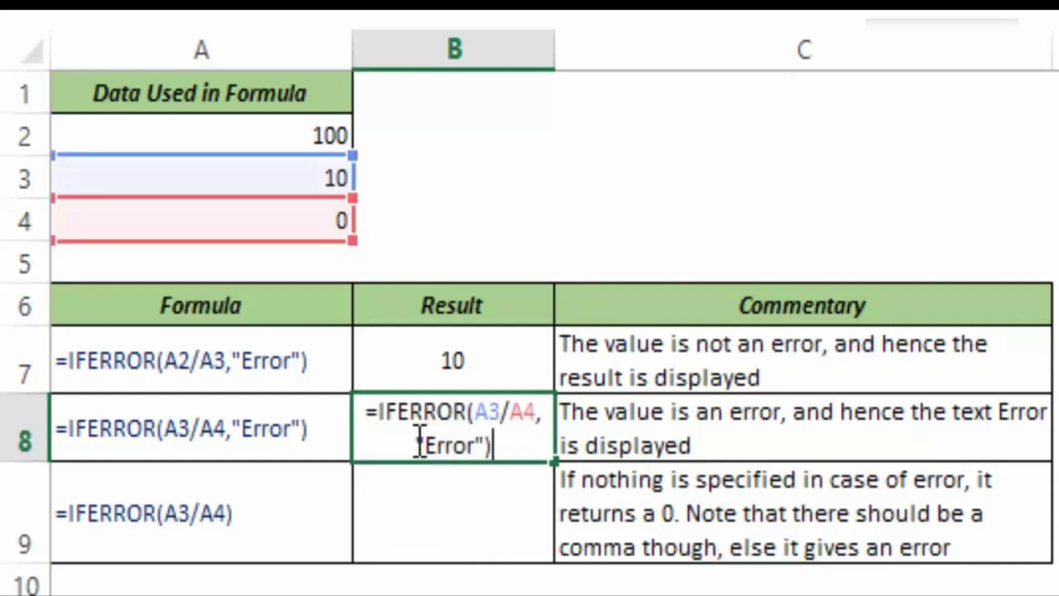
pyautogui.moveTo(420, 444); pyautogui.dragTo(487, 447)
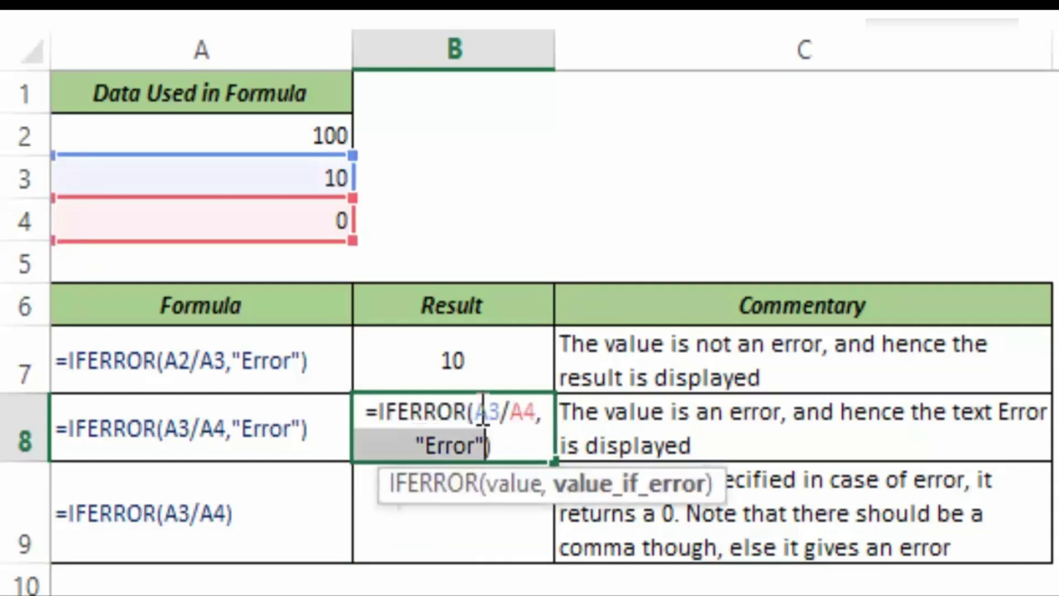
pyautogui.moveTo(475, 411); pyautogui.dragTo(536, 411)
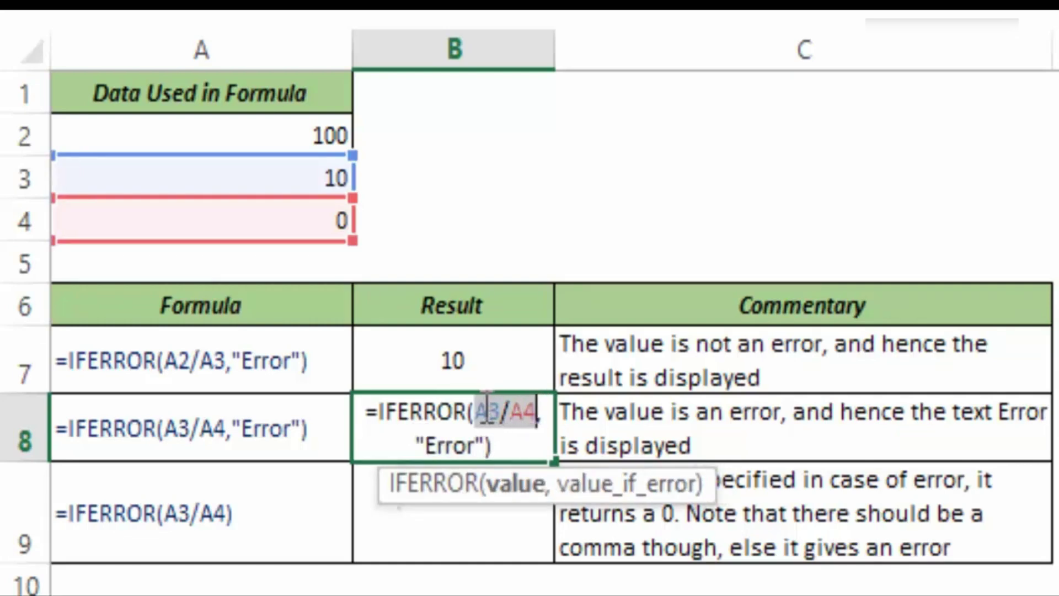
pyautogui.moveTo(417, 444); pyautogui.dragTo(489, 445)
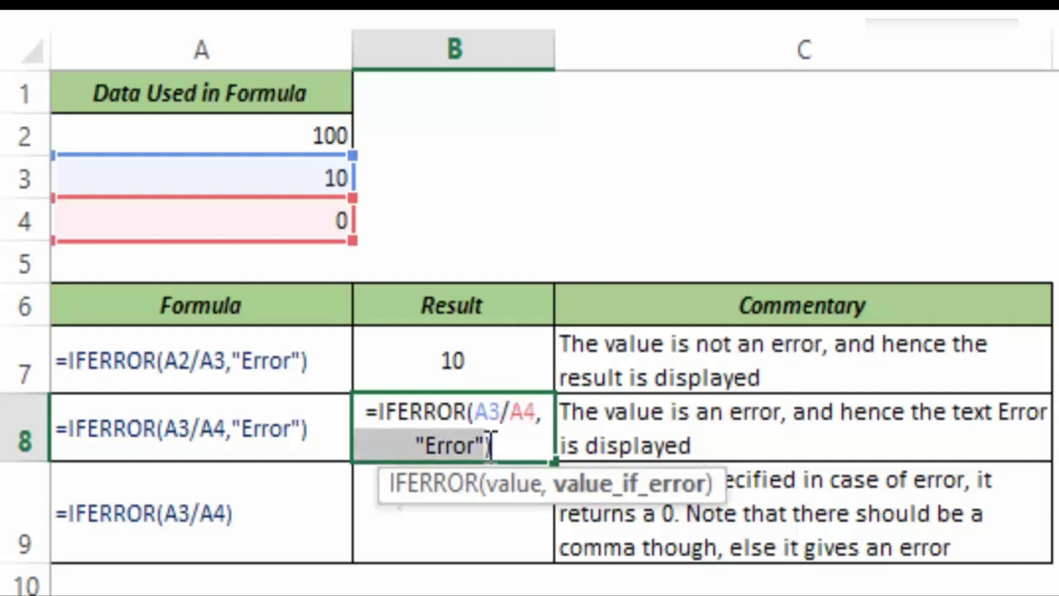
pyautogui.press('Return')
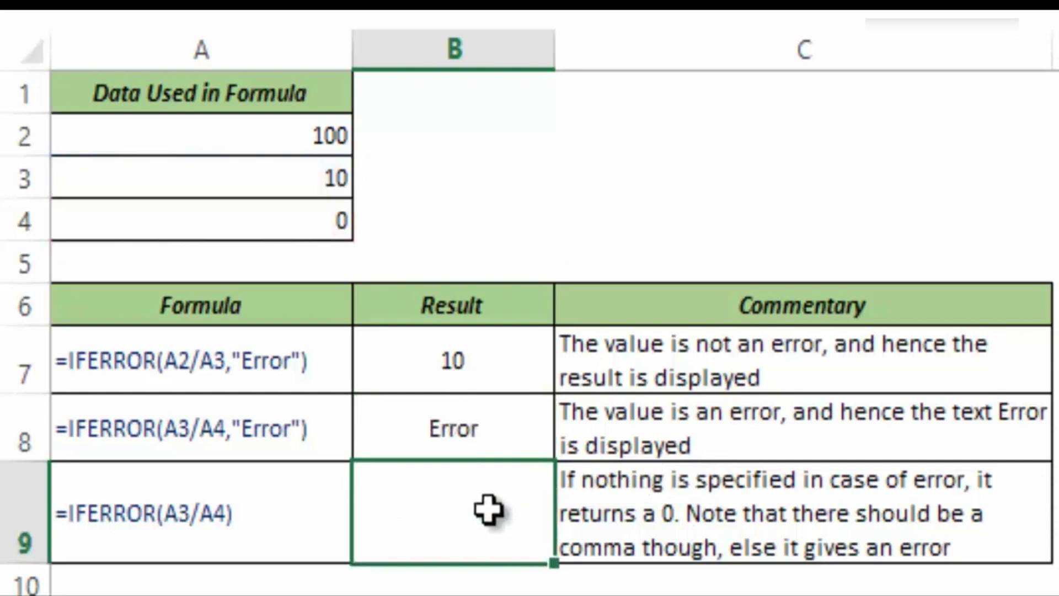
# Step: Try to enter =IFERROR(A3/A4) without a fallback argument in B9, then return to editing the formula
pyautogui.write('=')
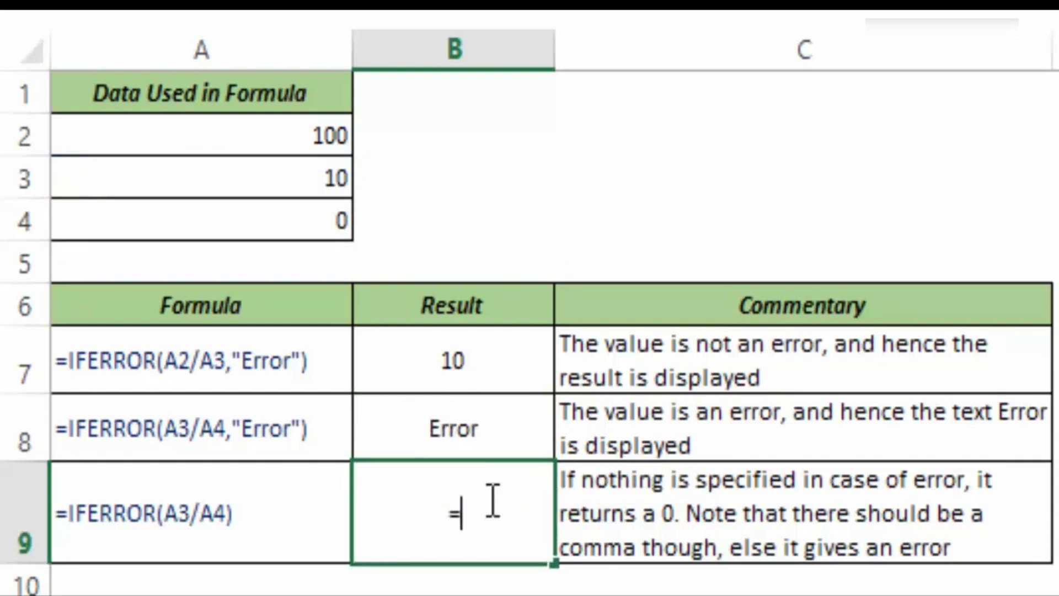
pyautogui.write('ife')
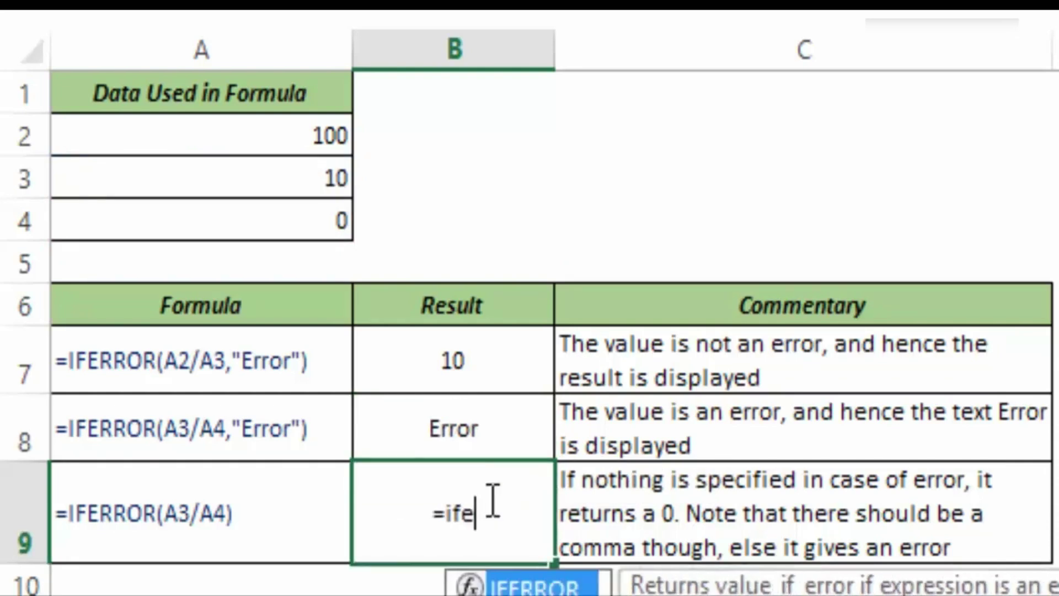
pyautogui.write('rror(')
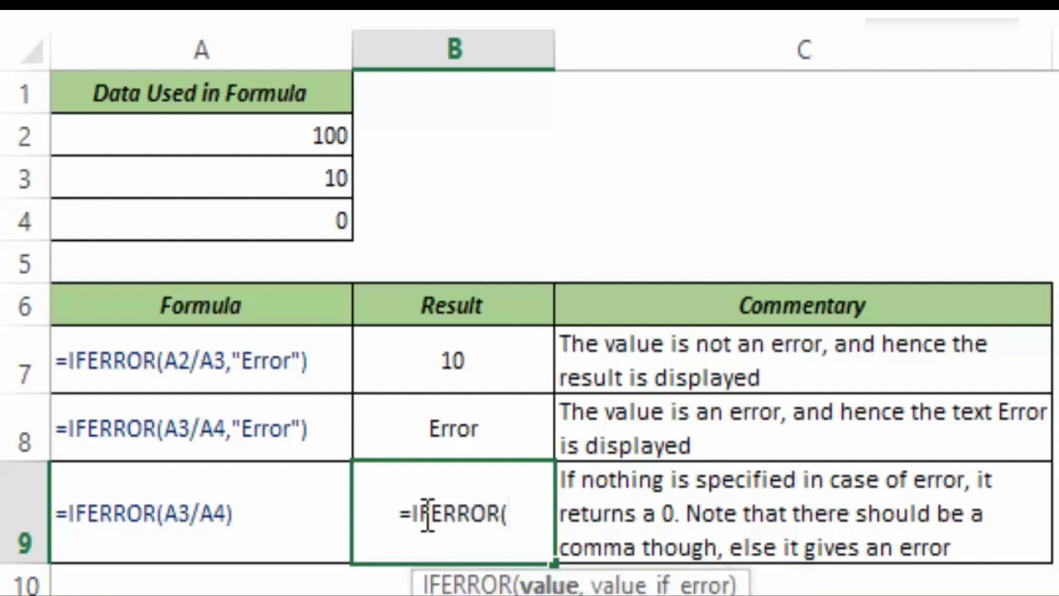
pyautogui.click(323, 175)
pyautogui.write('/')
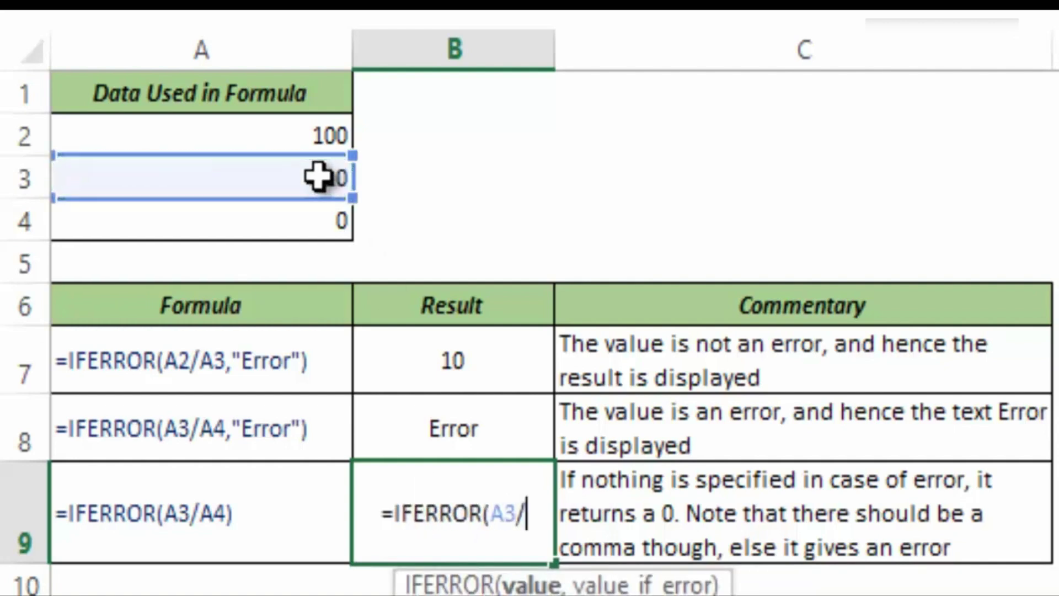
pyautogui.click(309, 217)
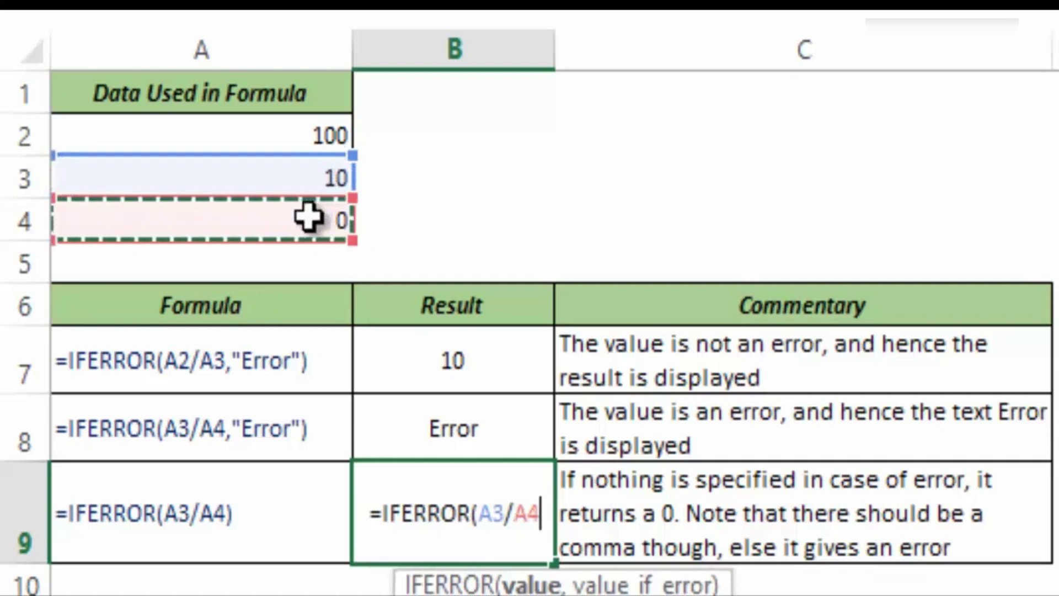
pyautogui.write(')')
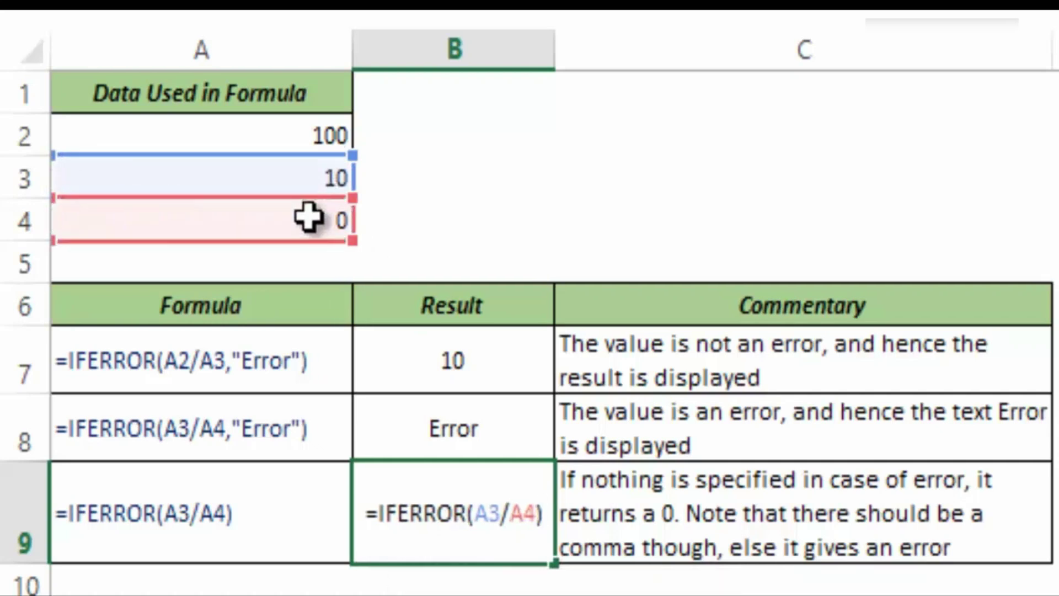
pyautogui.press('Return')
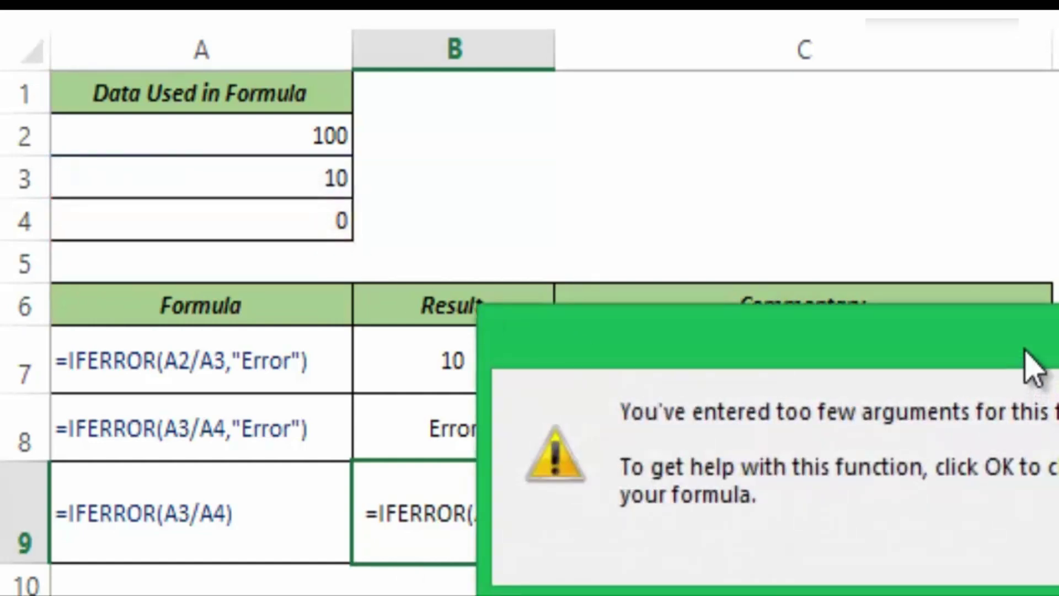
pyautogui.moveTo(1025, 361); pyautogui.dragTo(1057, 160)
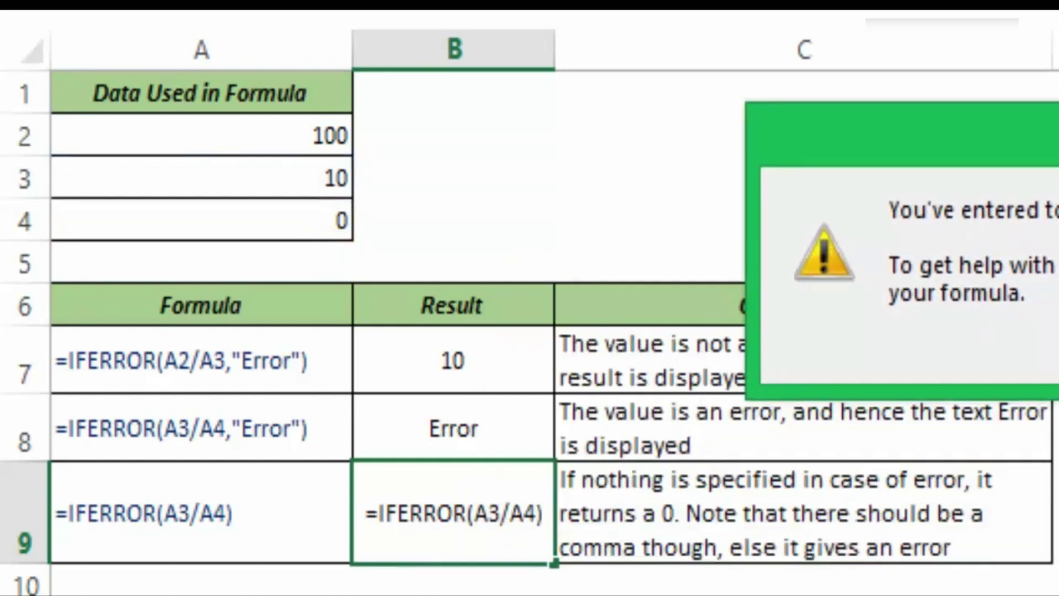
pyautogui.press('Return')
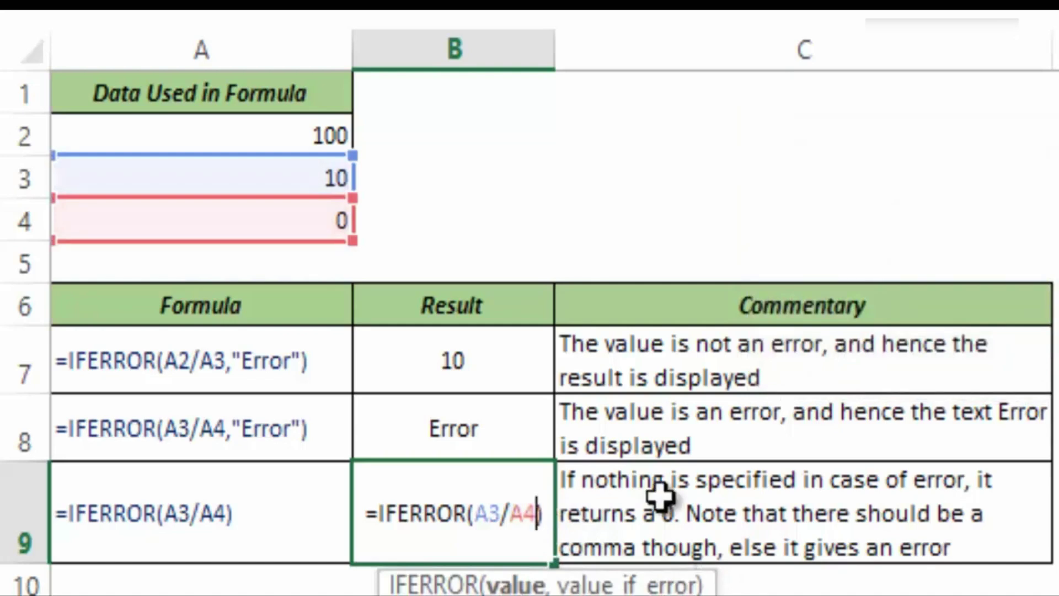
# Step: Add a comma after A4 so B9's formula reads =IFERROR(A3/A4,), commit it and reselect the cell
pyautogui.write(',')
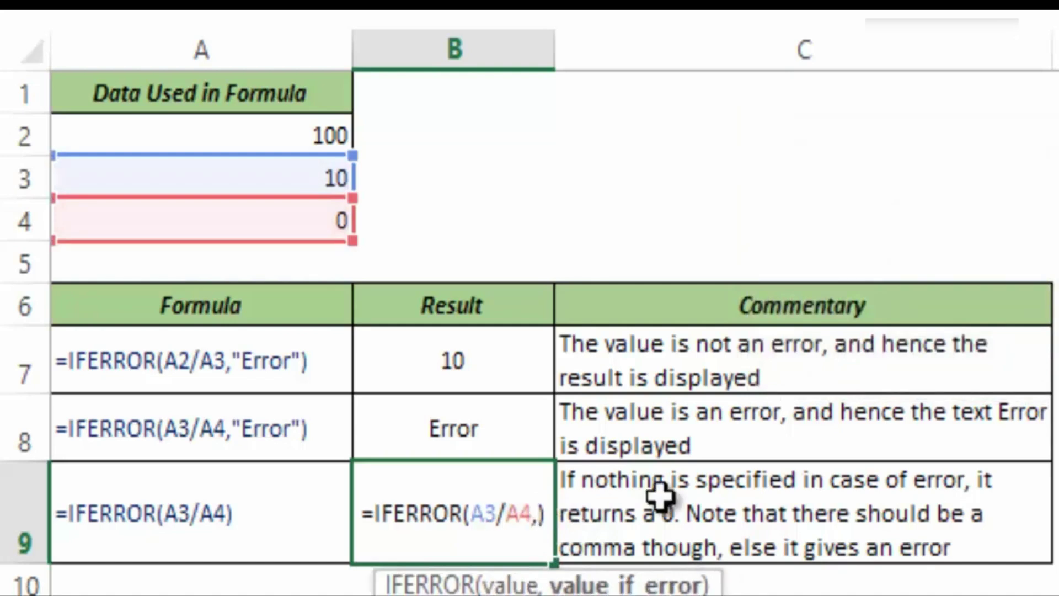
pyautogui.press('Return')
pyautogui.press('Up')
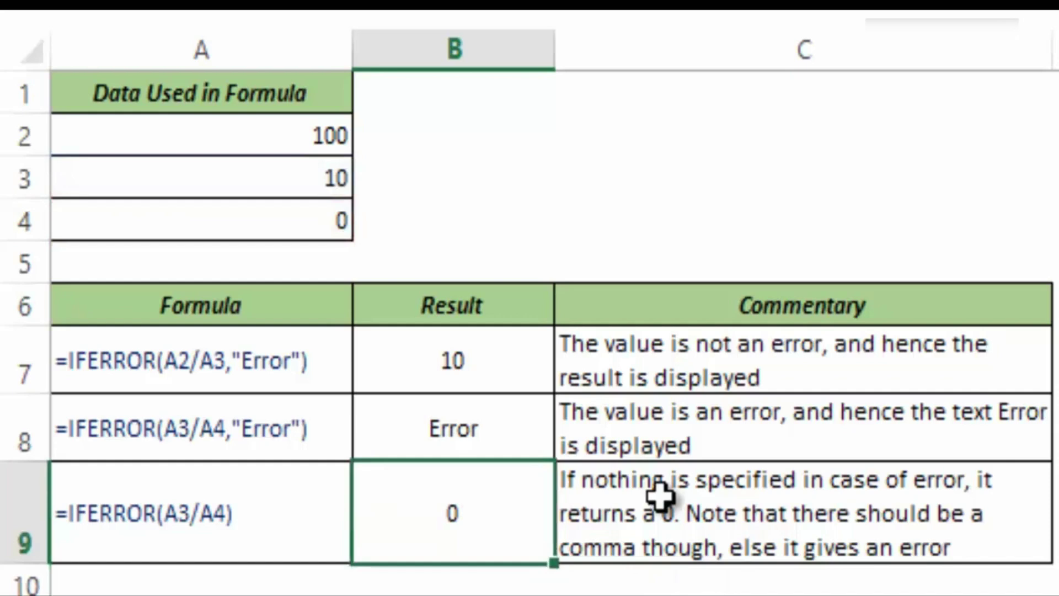
# Step: Examine the empty fallback argument after the comma in B9's IFERROR formula without changing it
pyautogui.press('F2')
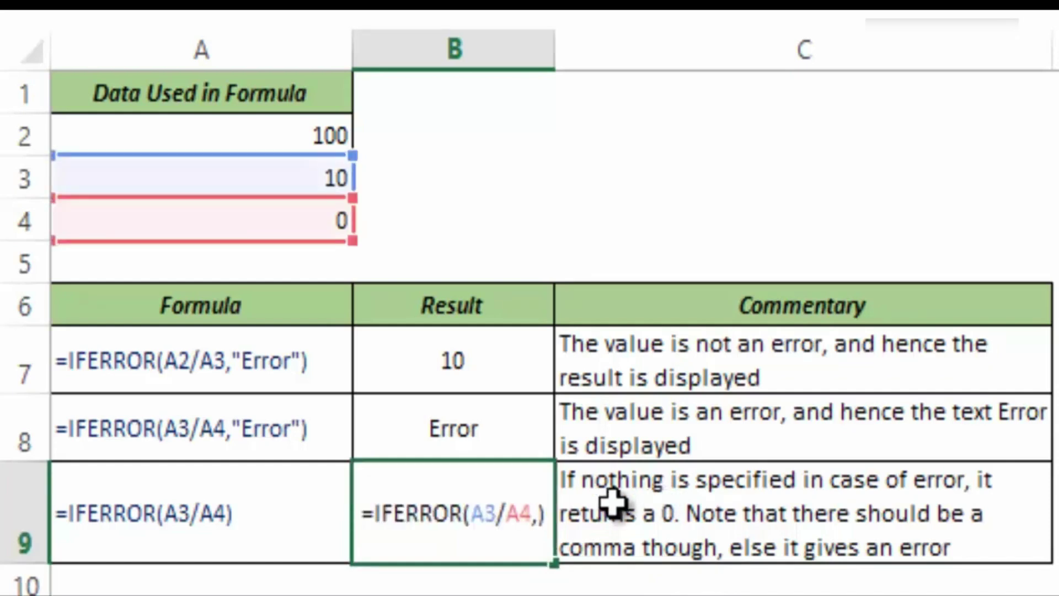
pyautogui.press('Left')
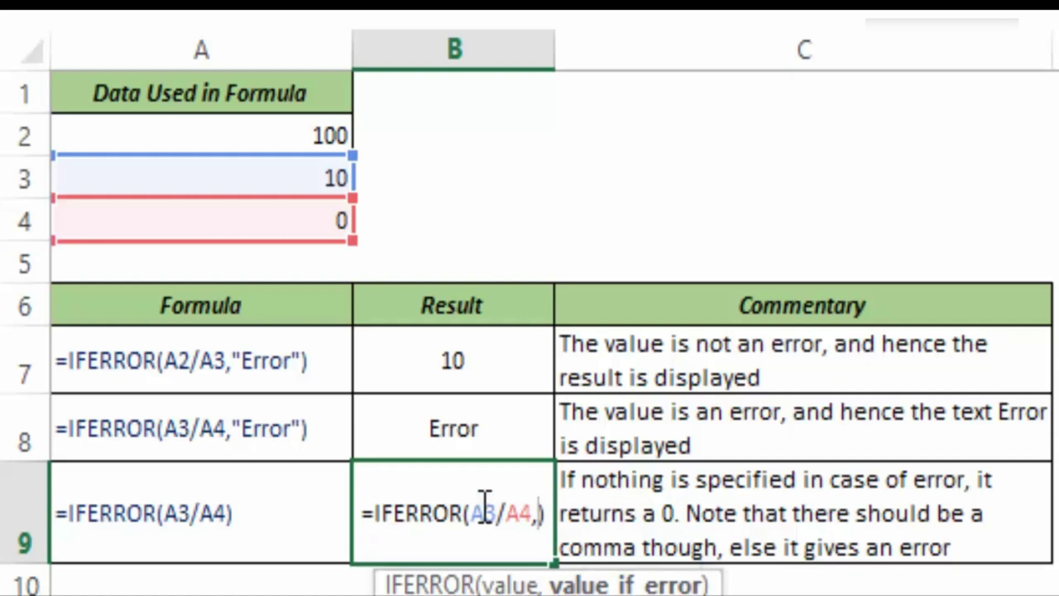
pyautogui.hotkey('ctrl', 'Return')
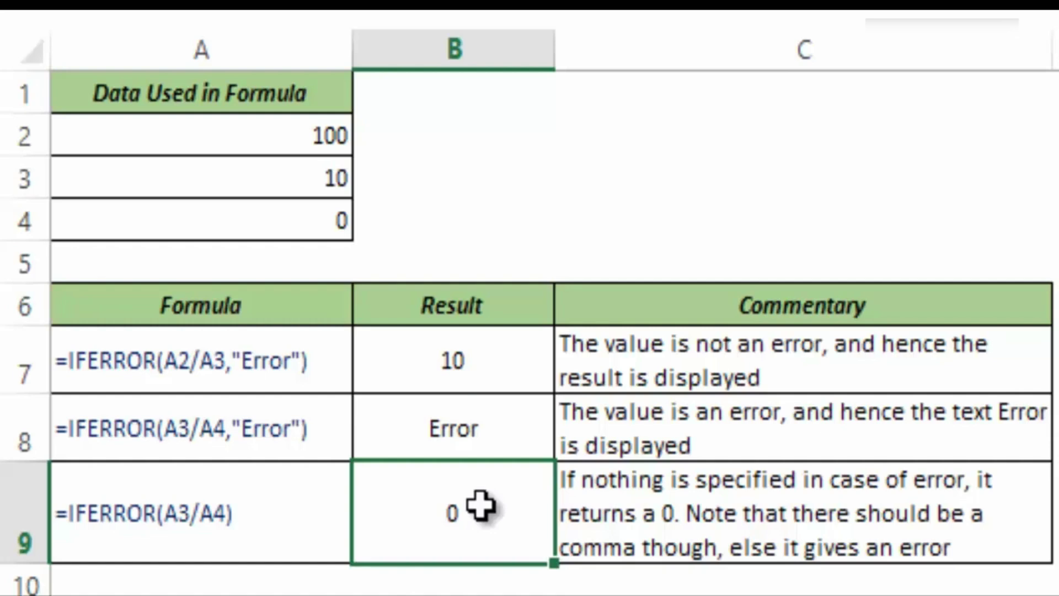
# Step: Start replacing B8's formula with an IF formula whose logical test is ISERROR(A3/A4)
pyautogui.press('Up')
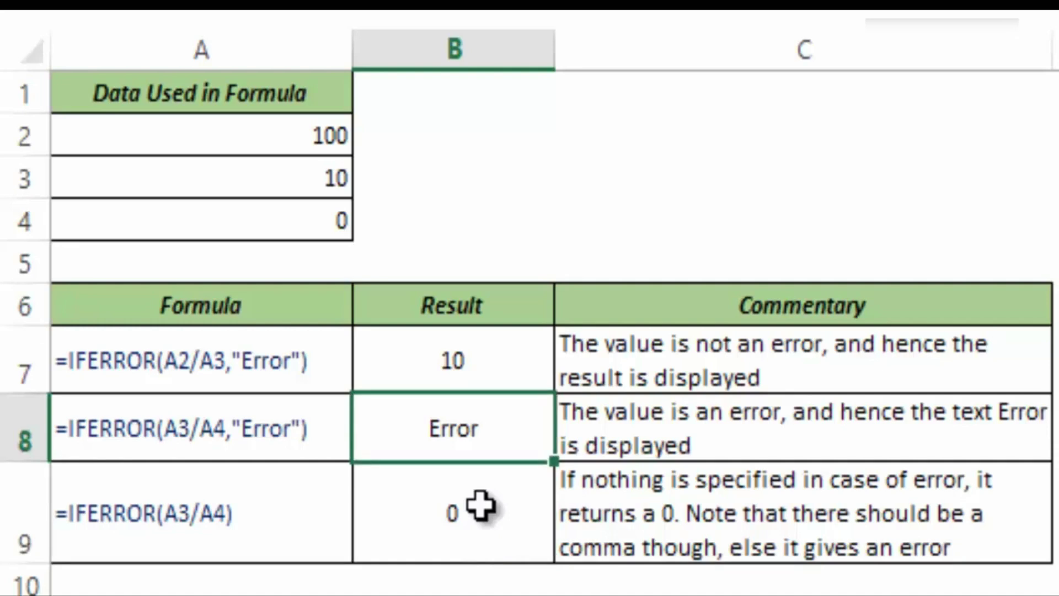
pyautogui.write('=')
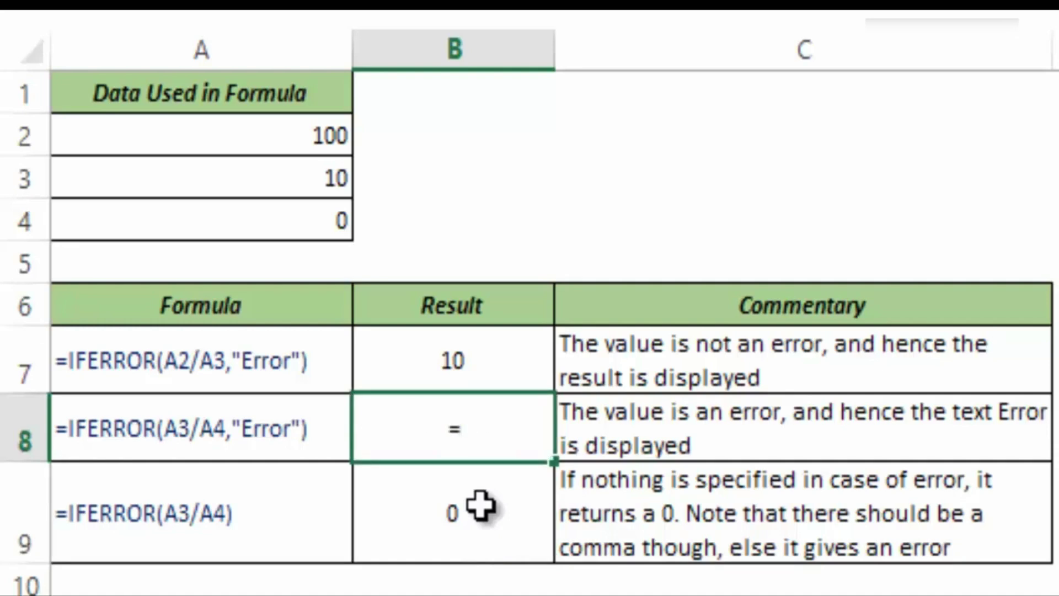
pyautogui.write('if(')
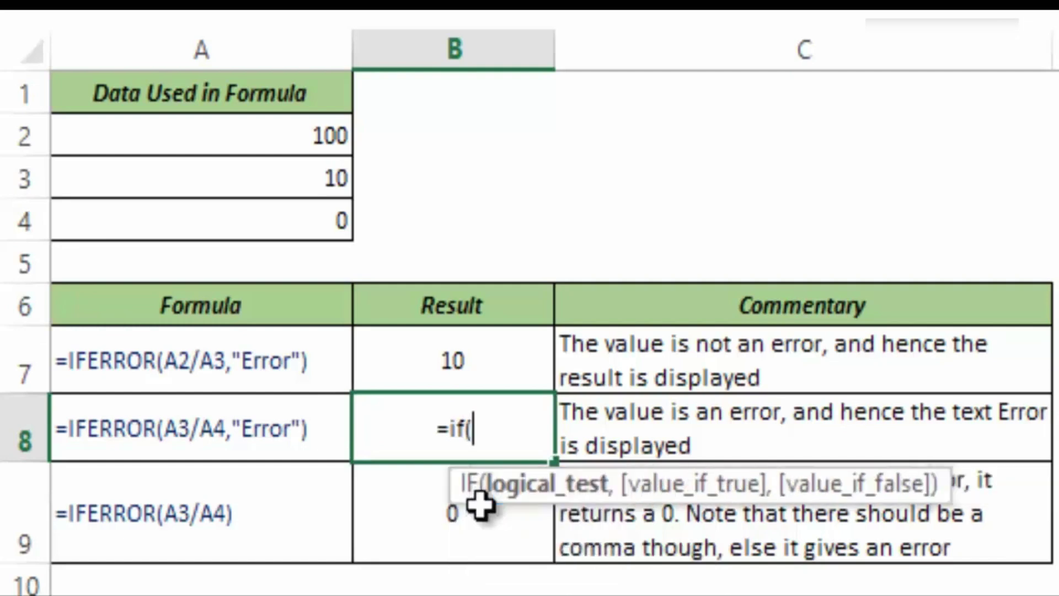
pyautogui.write('ise')
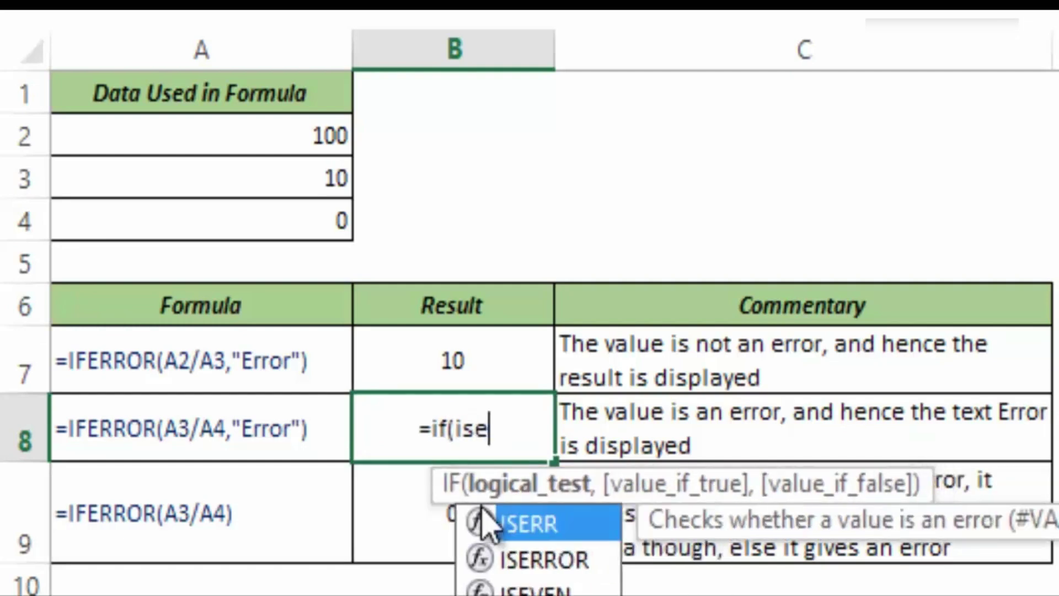
pyautogui.write('rro')
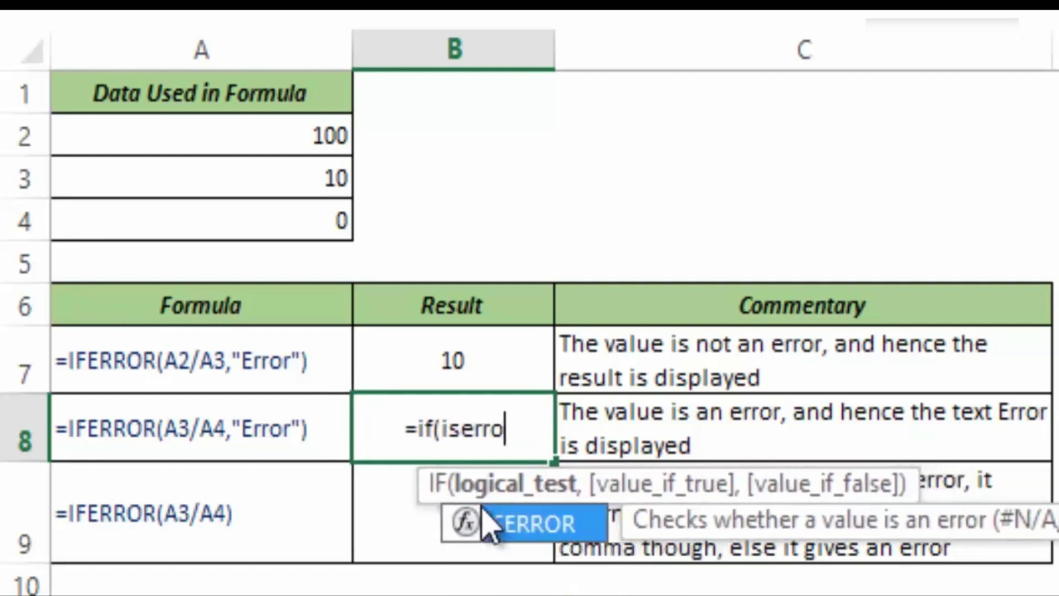
pyautogui.press('Tab')
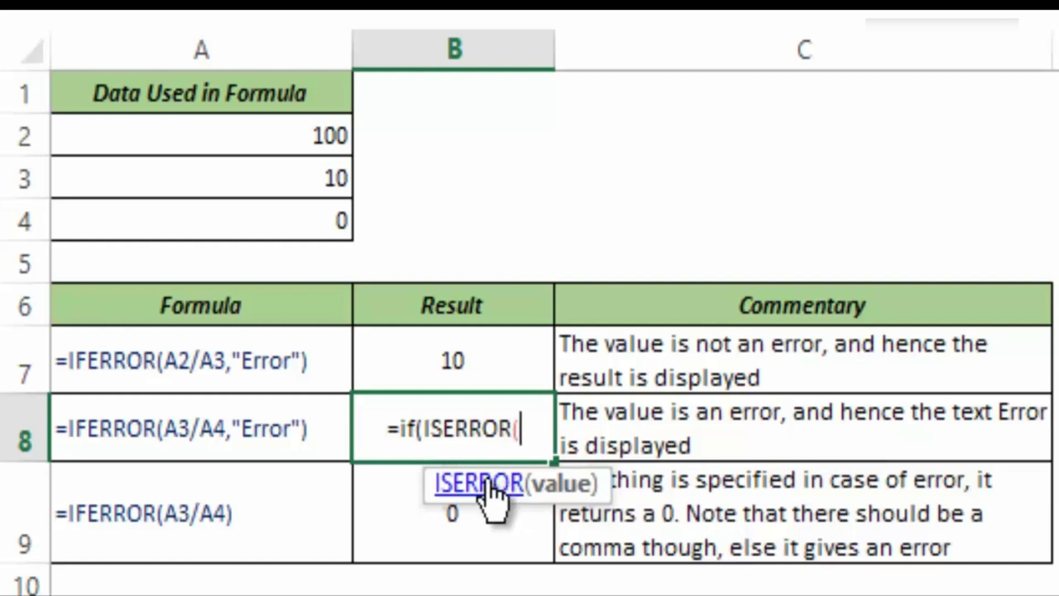
pyautogui.click(297, 179)
pyautogui.write('/')
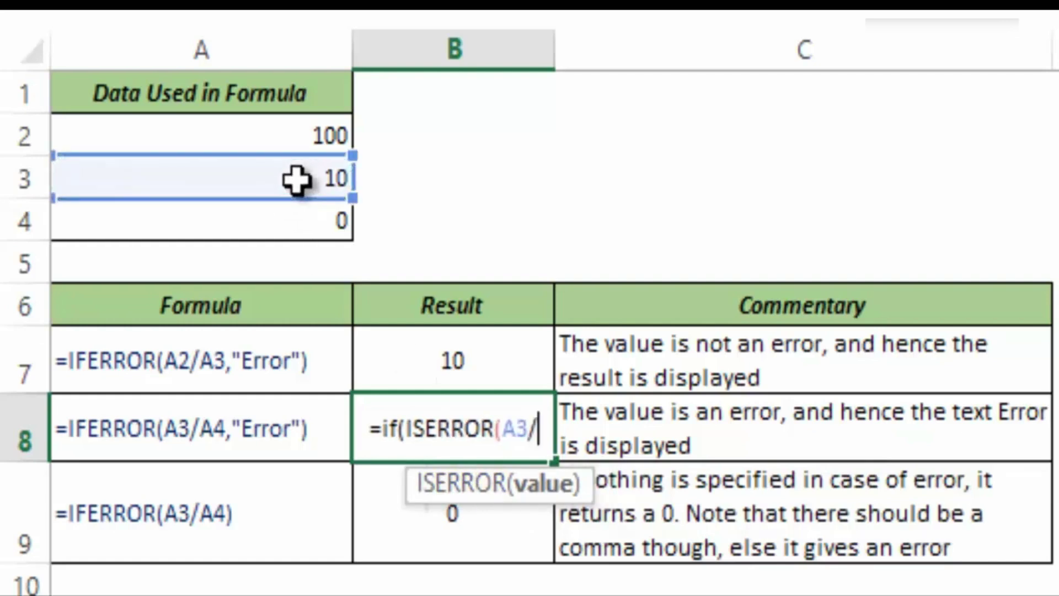
pyautogui.click(297, 219)
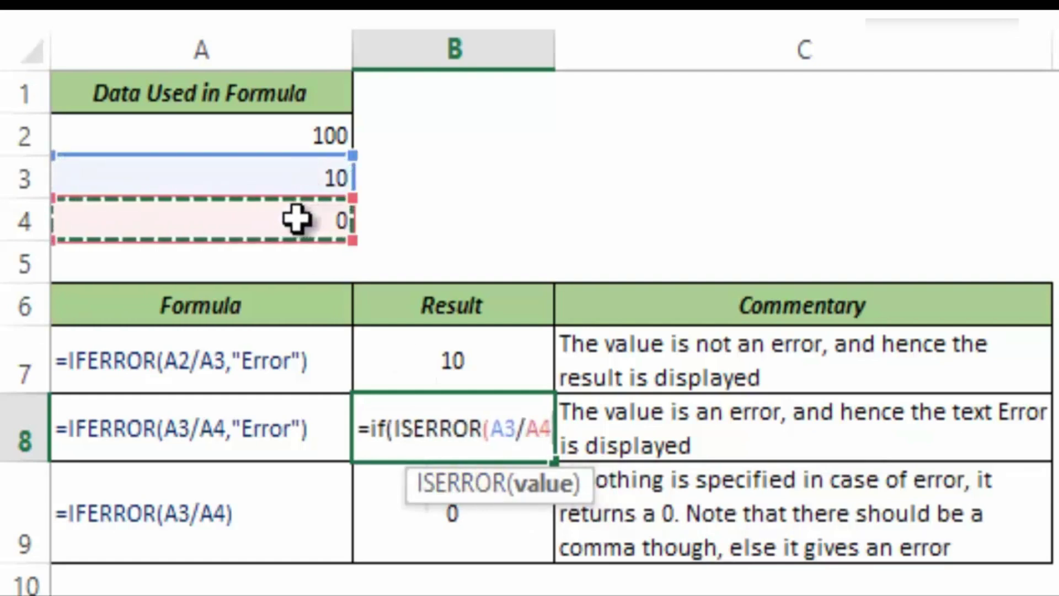
pyautogui.write('),')
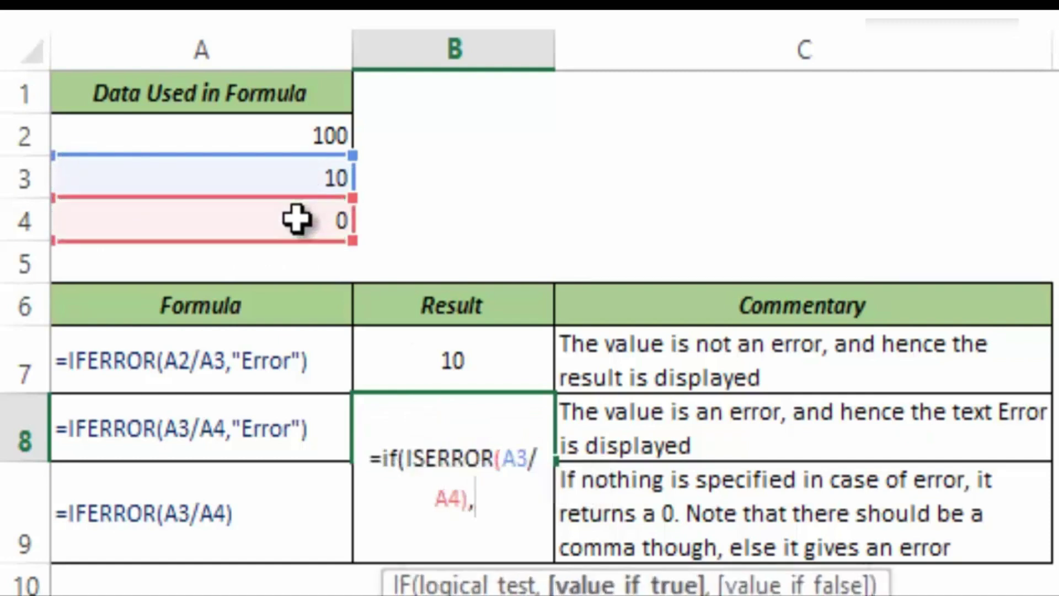
# Step: Complete B8's IF formula with "Error" as the value if true and A3/A4 as the value if false, and reselect the cell
pyautogui.write('"Error')
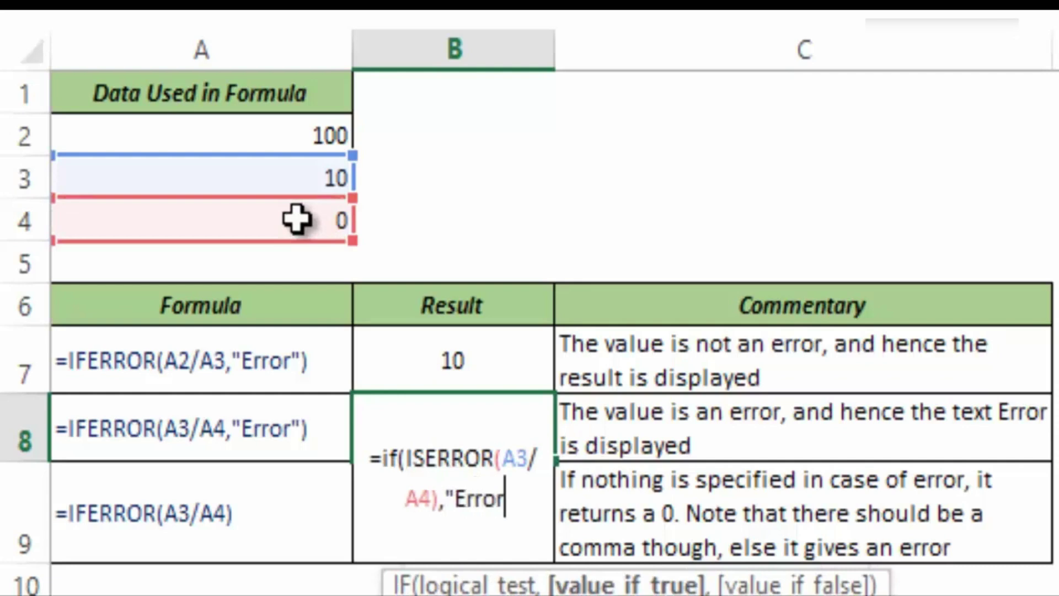
pyautogui.write('",')
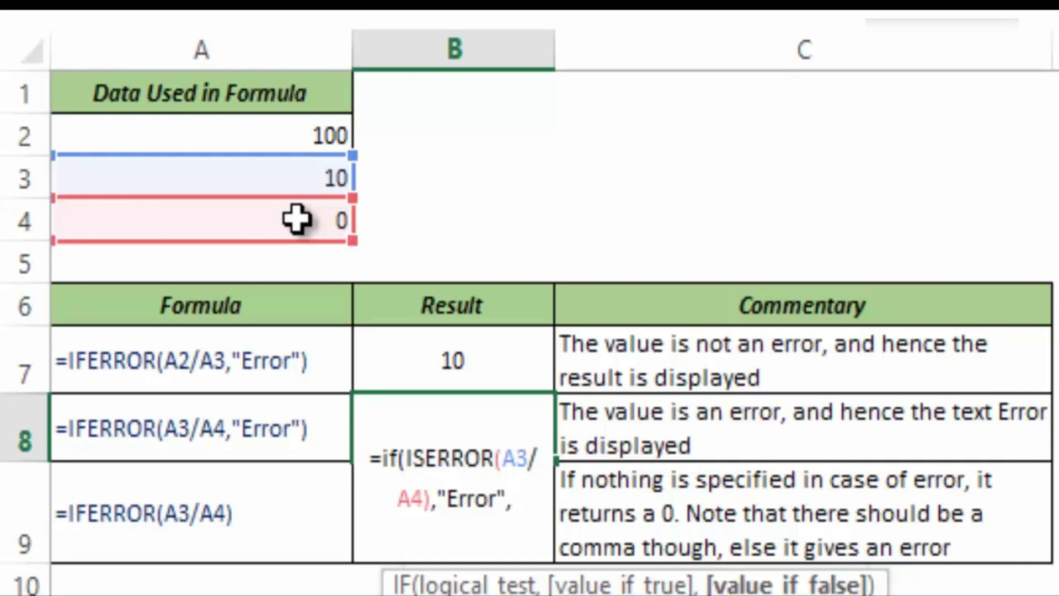
pyautogui.write('A3/A4)')
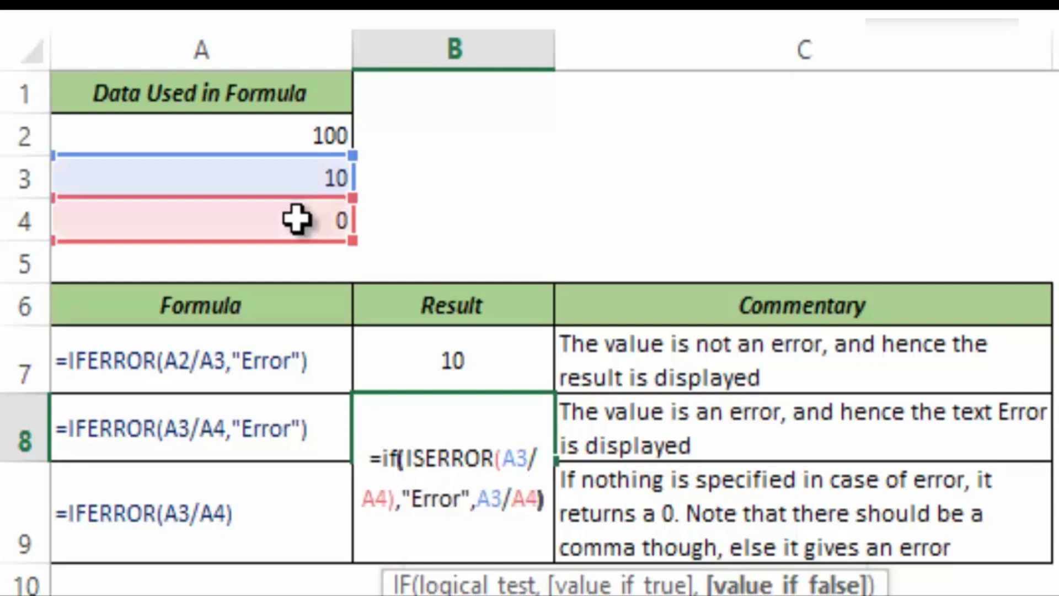
pyautogui.press('Return')
pyautogui.press('Up')
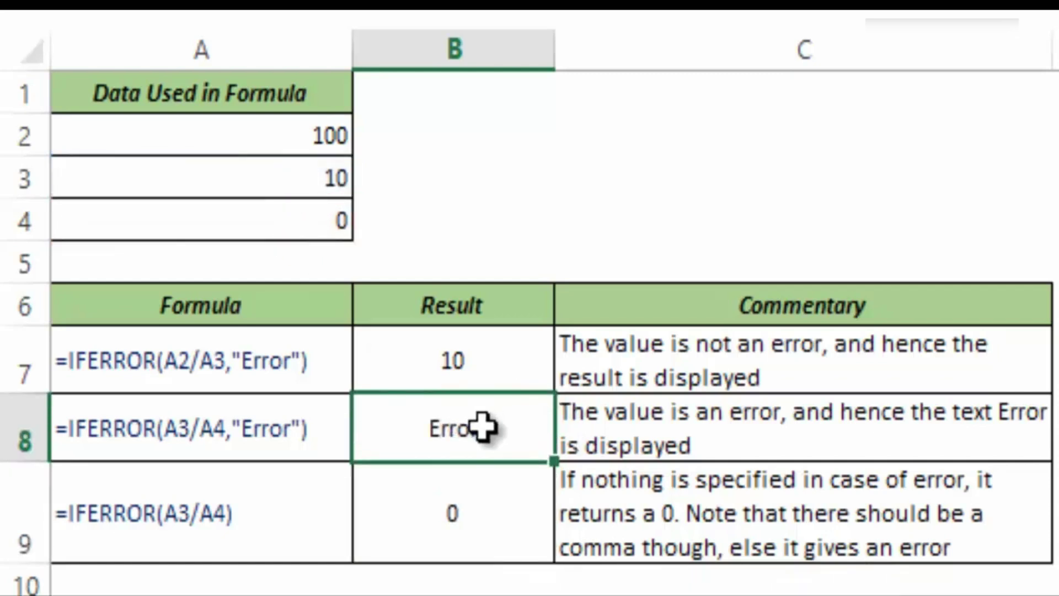
# Step: Set the divisor in cell A4 to 2
pyautogui.click(287, 215)
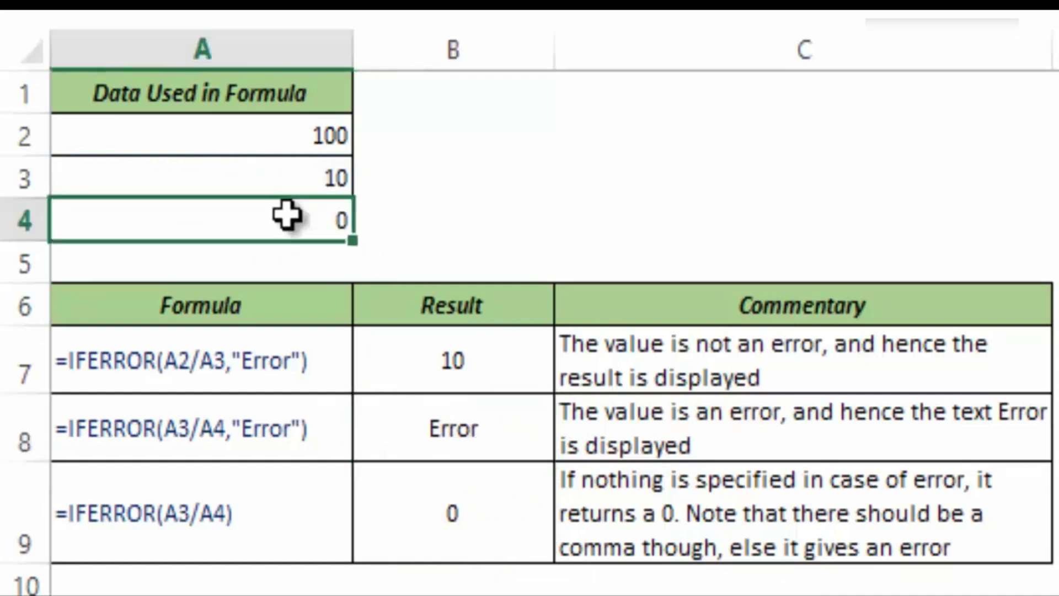
pyautogui.write('2')
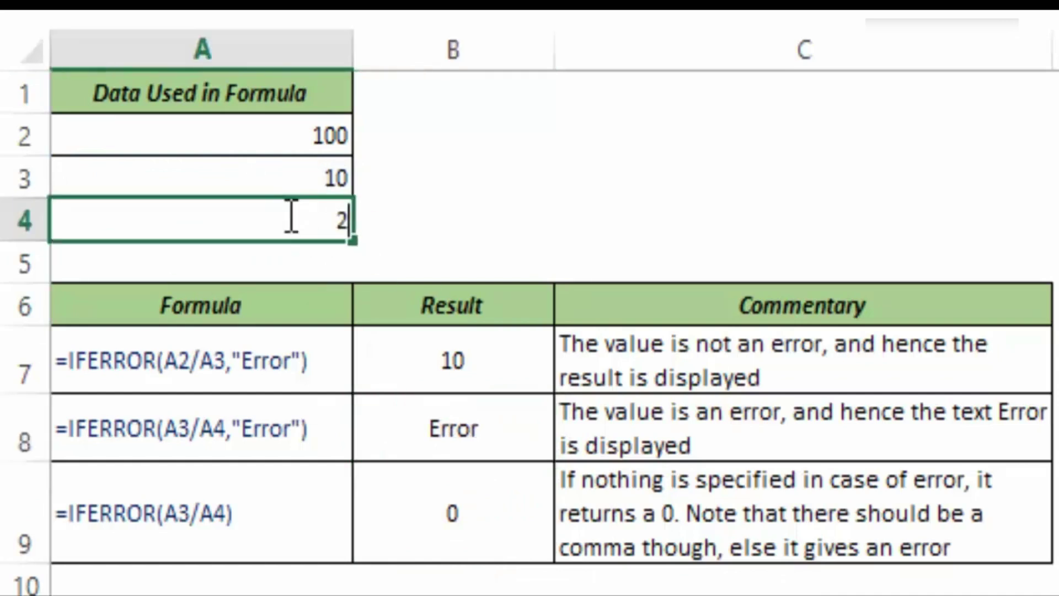
pyautogui.press('Return')
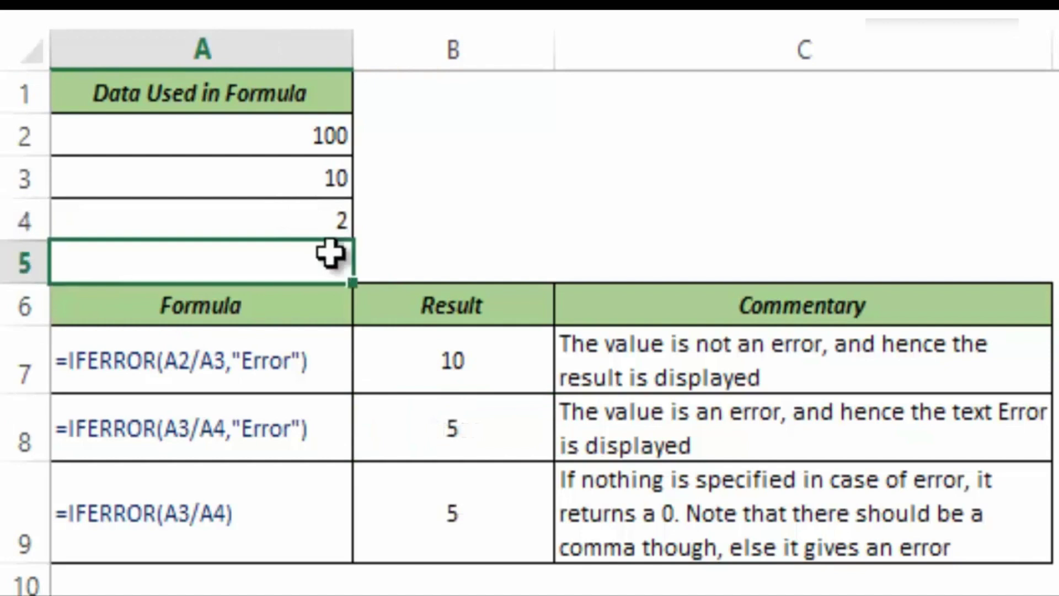
# Step: Examine the A3/A4 value-if-false argument in B8's IF formula and leave the formula unchanged
pyautogui.click(491, 436)
pyautogui.doubleClick(498, 436)
pyautogui.moveTo(476, 496); pyautogui.dragTo(539, 489)
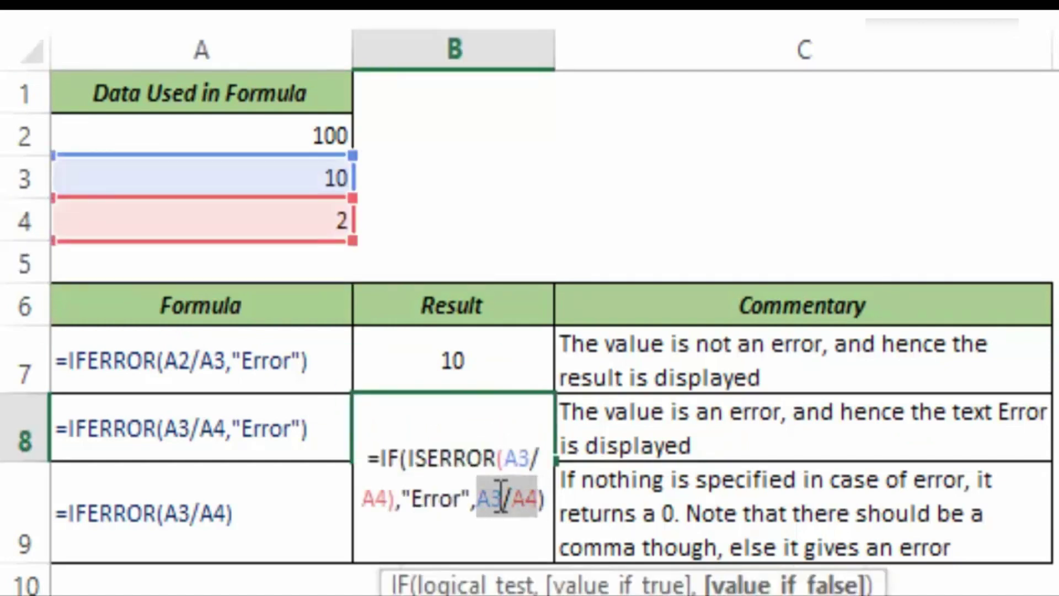
pyautogui.press('Escape')
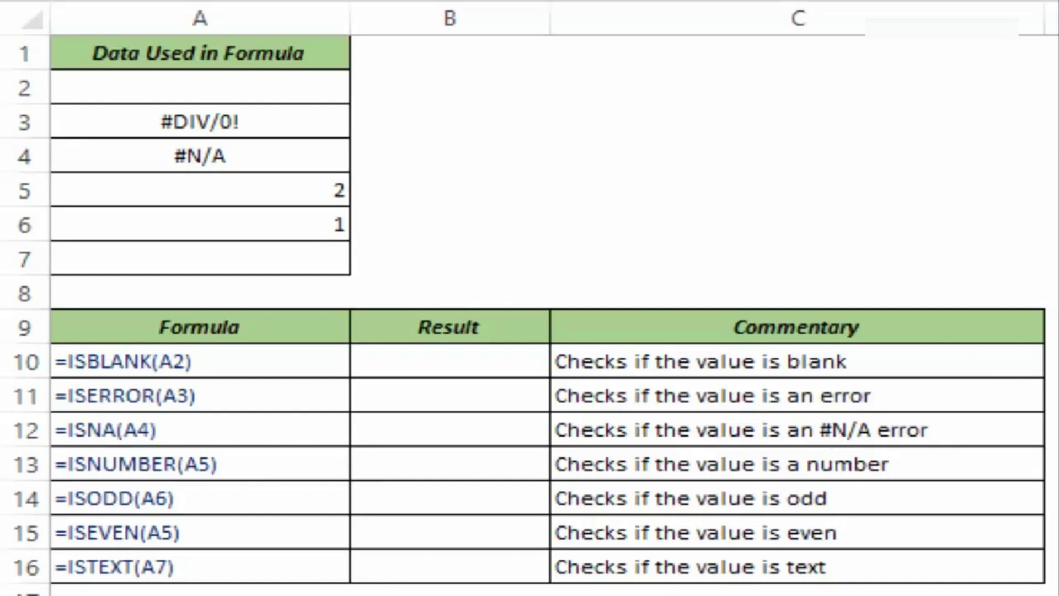
# Step: Enter =ISBLANK(A2) in the Result cell B10 on the sheet of IS functions
pyautogui.click(430, 365)
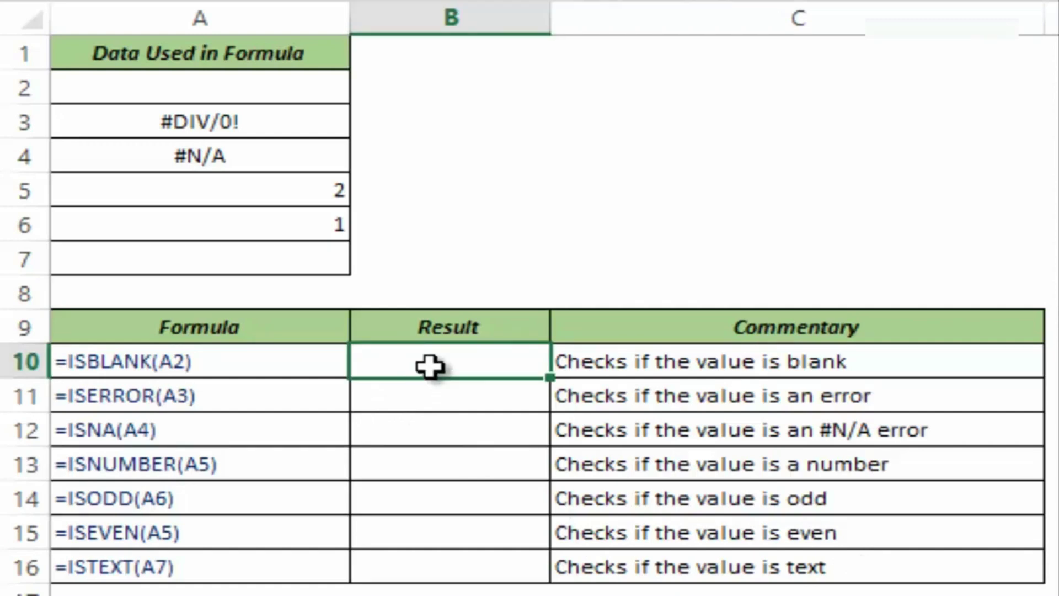
pyautogui.write('=isba')
pyautogui.press('BackSpace')
pyautogui.write('la')
pyautogui.press('Tab')
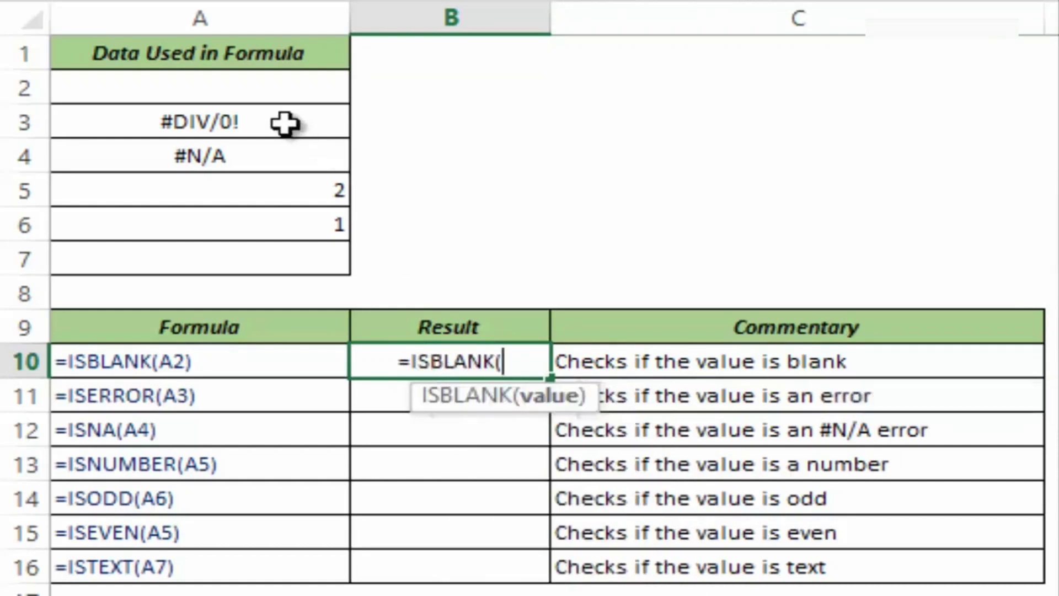
pyautogui.click(218, 88)
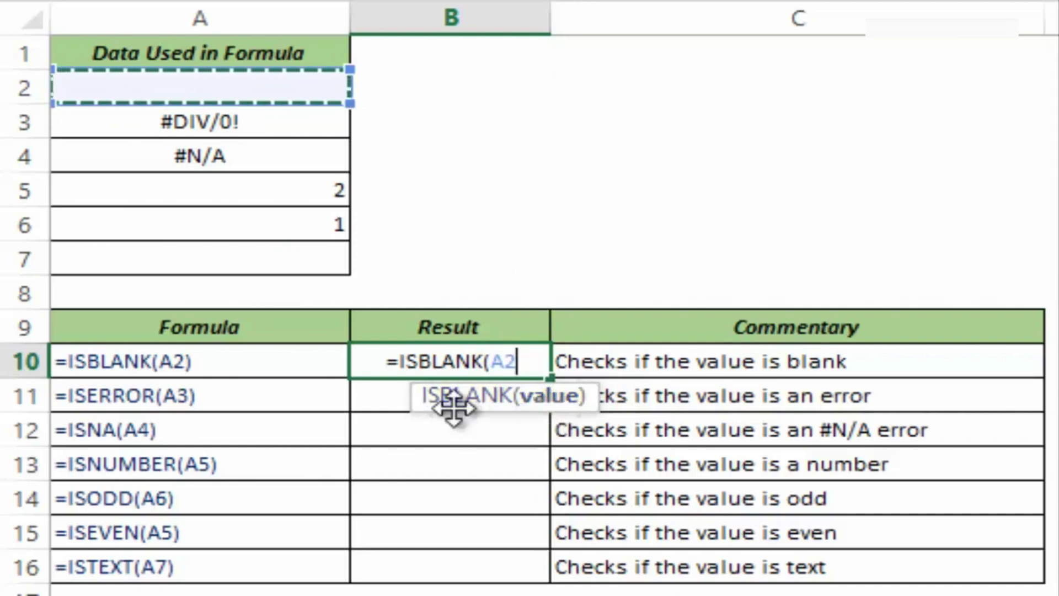
pyautogui.write(')')
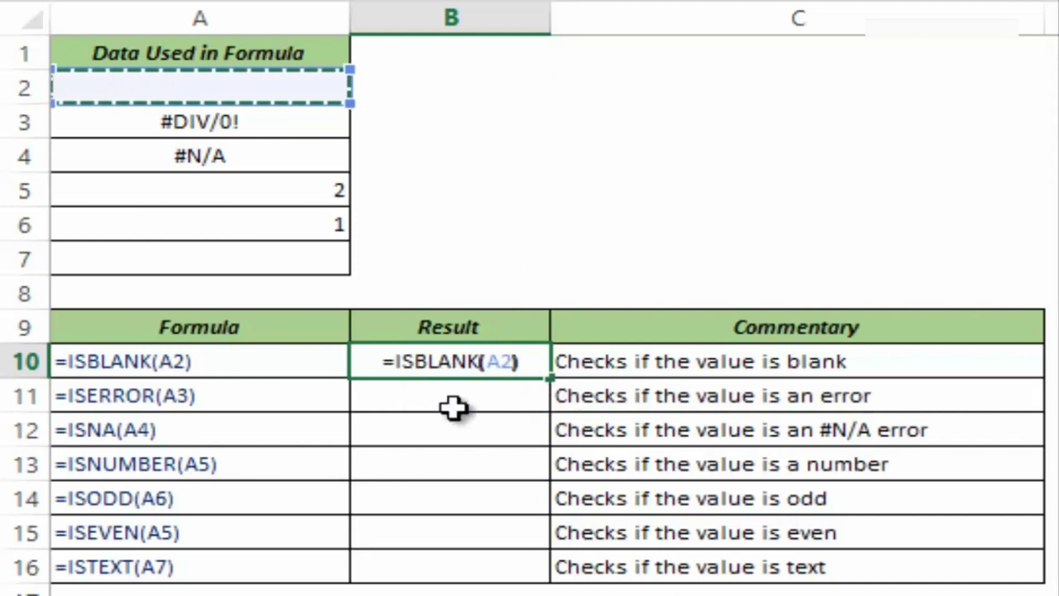
pyautogui.hotkey('ctrl', 'Return')
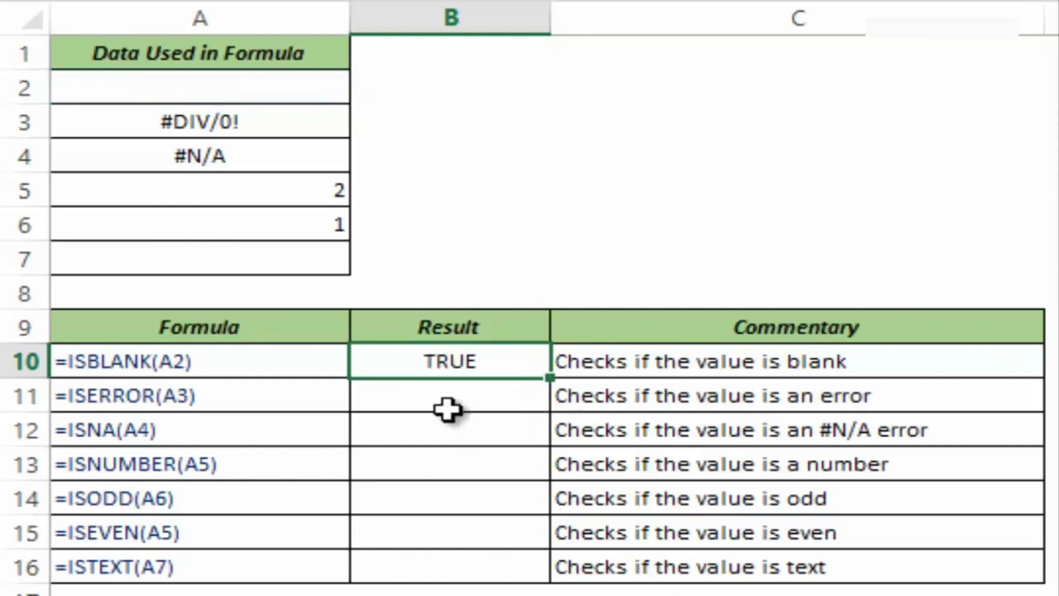
# Step: Test the ISBLANK formula by entering a person's first name in A2 and clearing the cell again
pyautogui.click(273, 92)
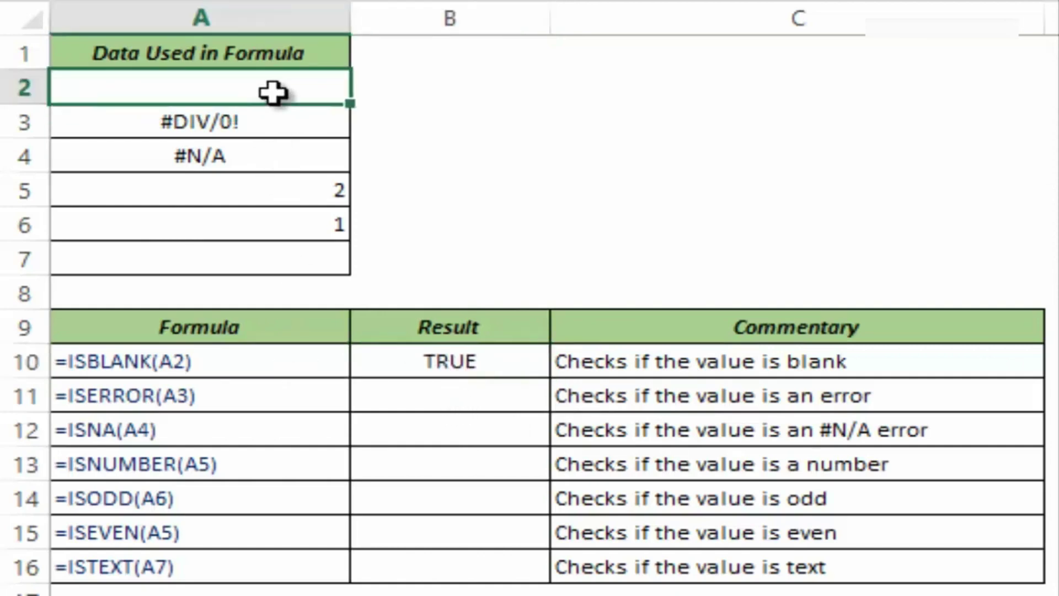
pyautogui.write('Sumit')
pyautogui.press('Return')
pyautogui.click(274, 93)
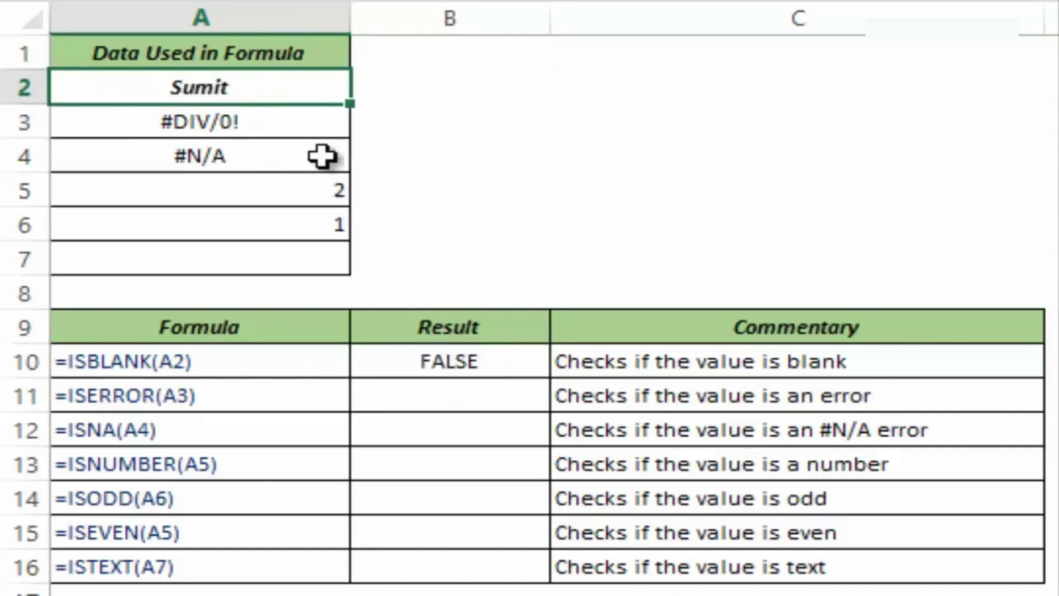
pyautogui.press('Delete')
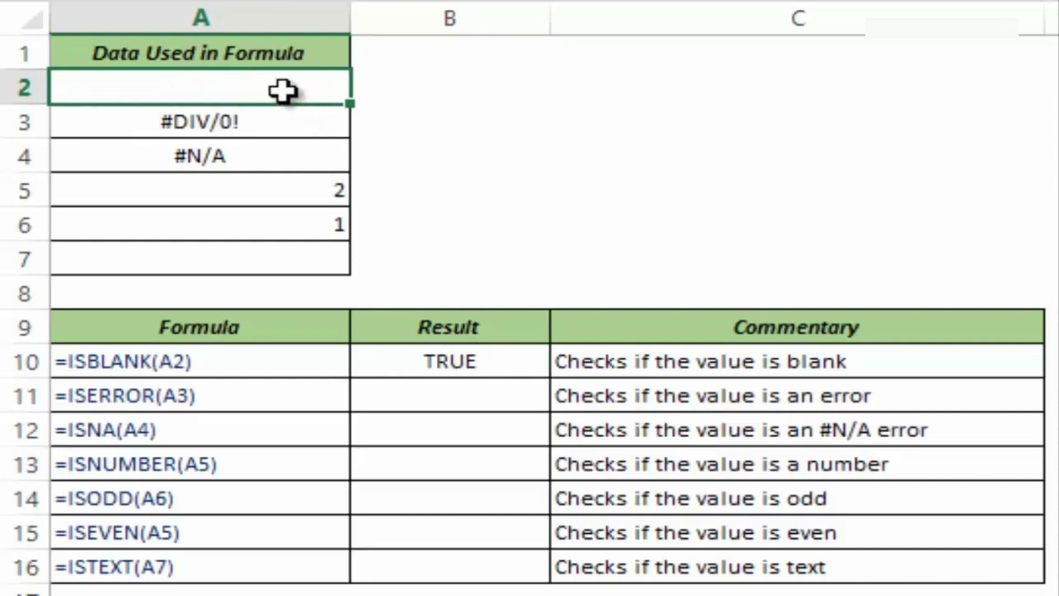
# Step: Enter =ISERROR(A3) in the Result cell B11
pyautogui.click(467, 399)
pyautogui.write('=I')
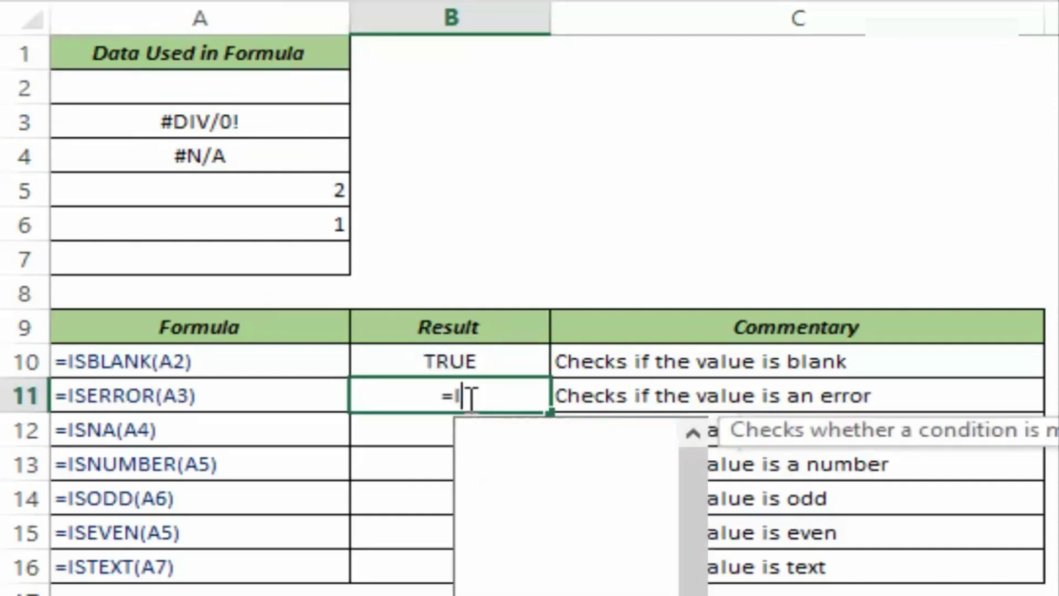
pyautogui.write('serro')
pyautogui.press('Tab')
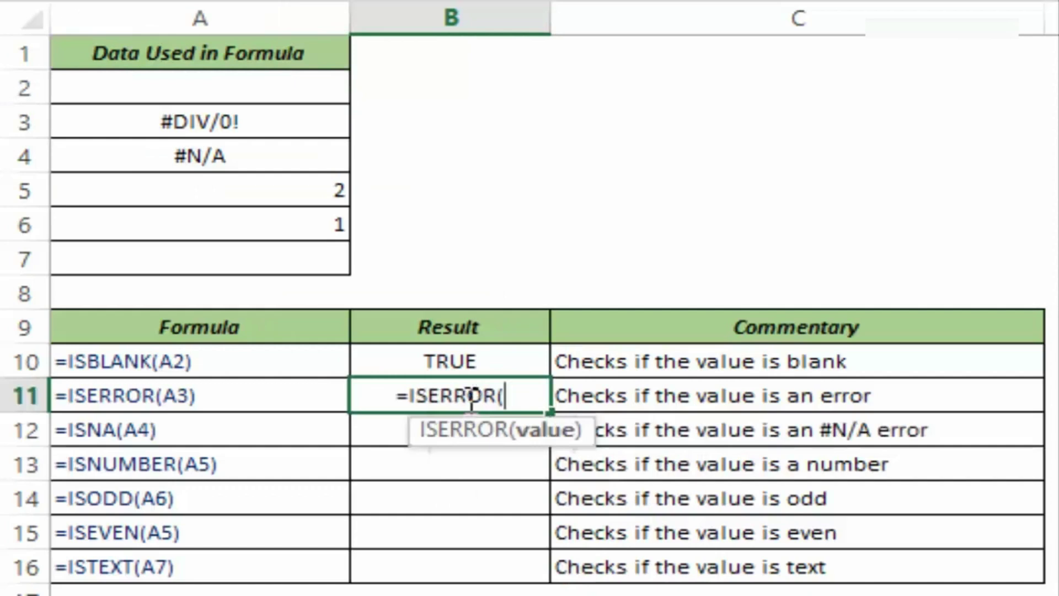
pyautogui.click(267, 130)
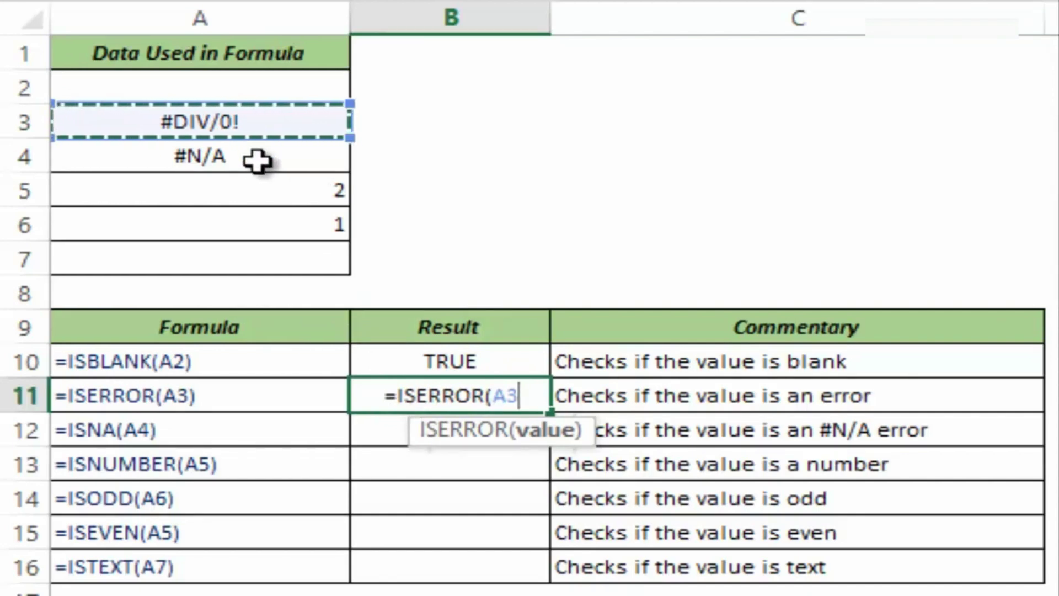
pyautogui.write(')')
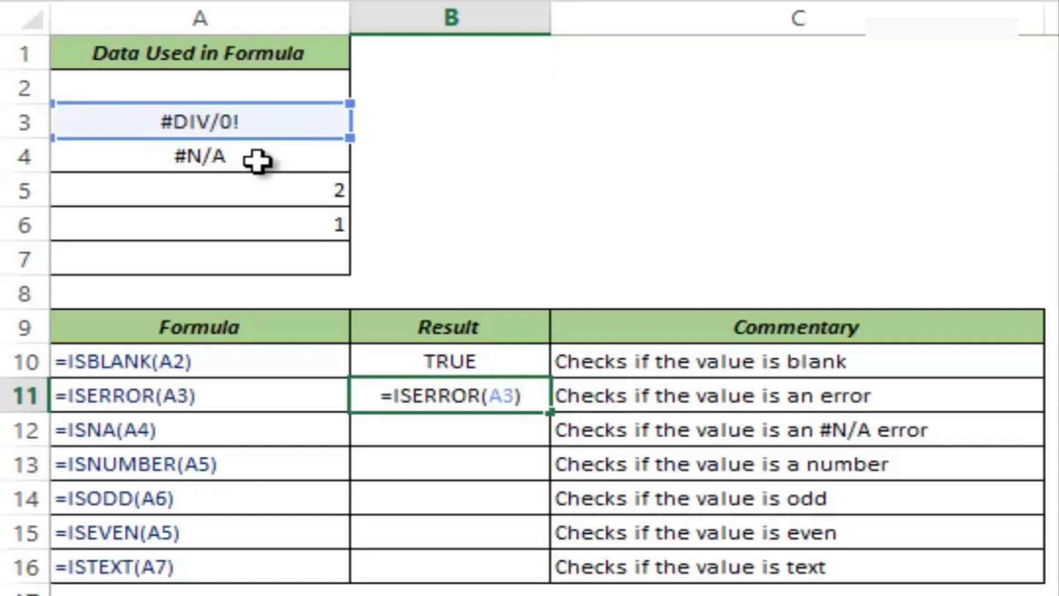
pyautogui.hotkey('ctrl', 'Return')
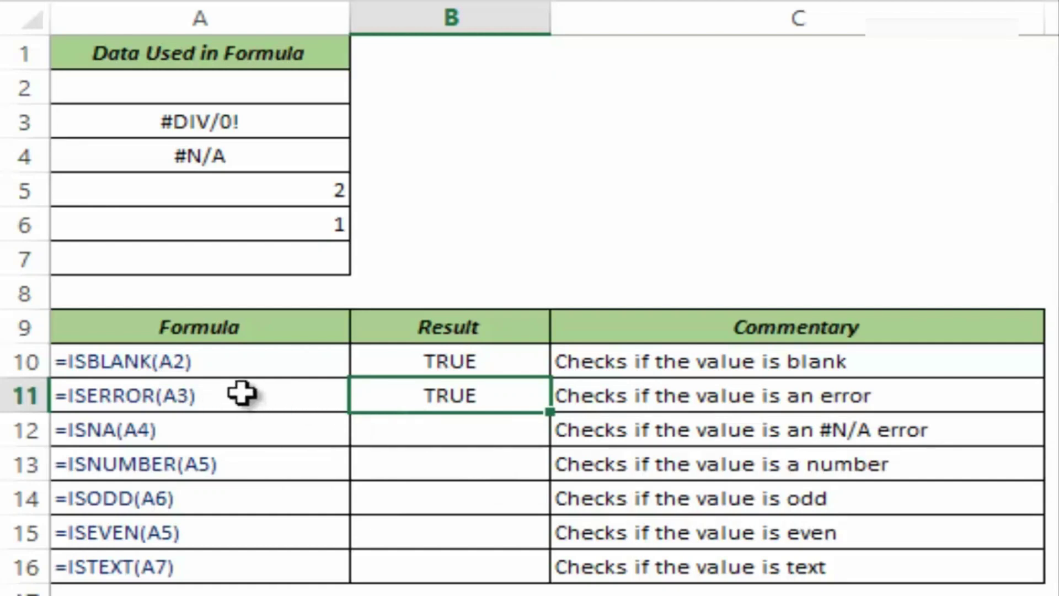
# Step: Enter =ISNA(A4) in the Result cell B12
pyautogui.click(405, 430)
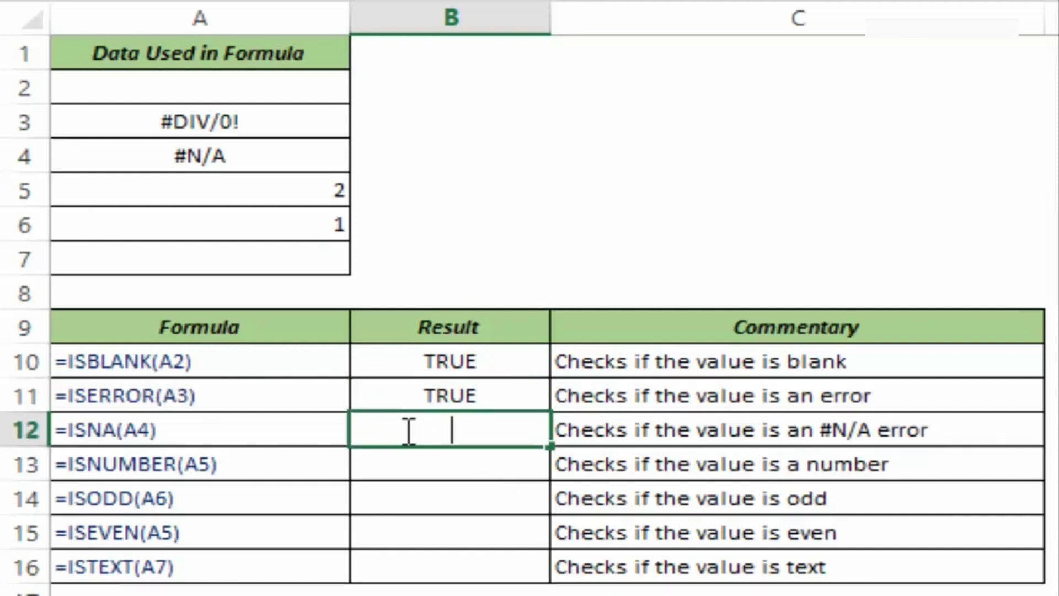
pyautogui.write('=ISNA')
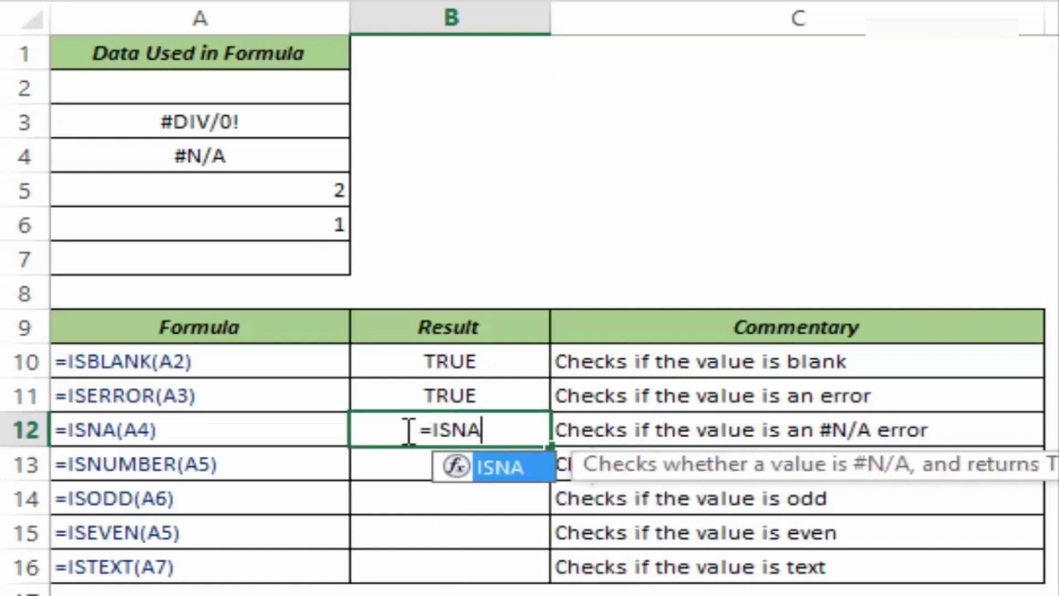
pyautogui.write('(')
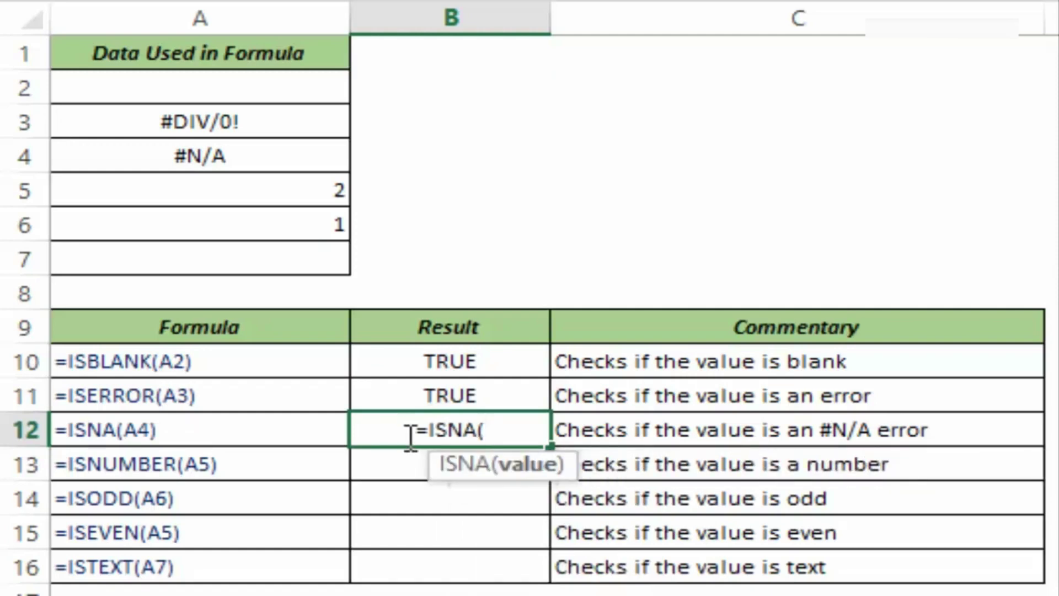
pyautogui.click(246, 160)
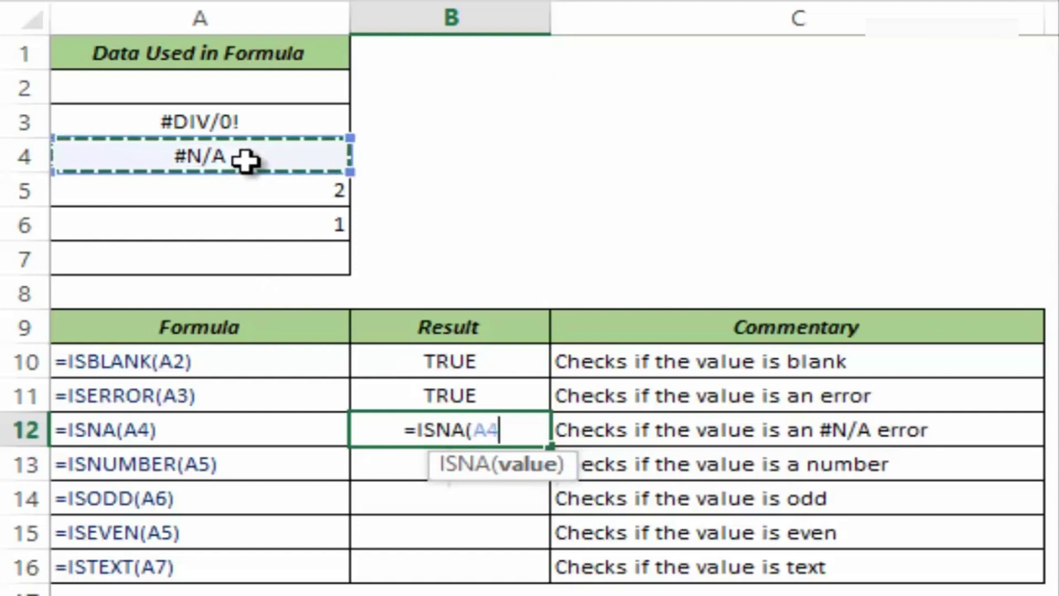
pyautogui.write(')')
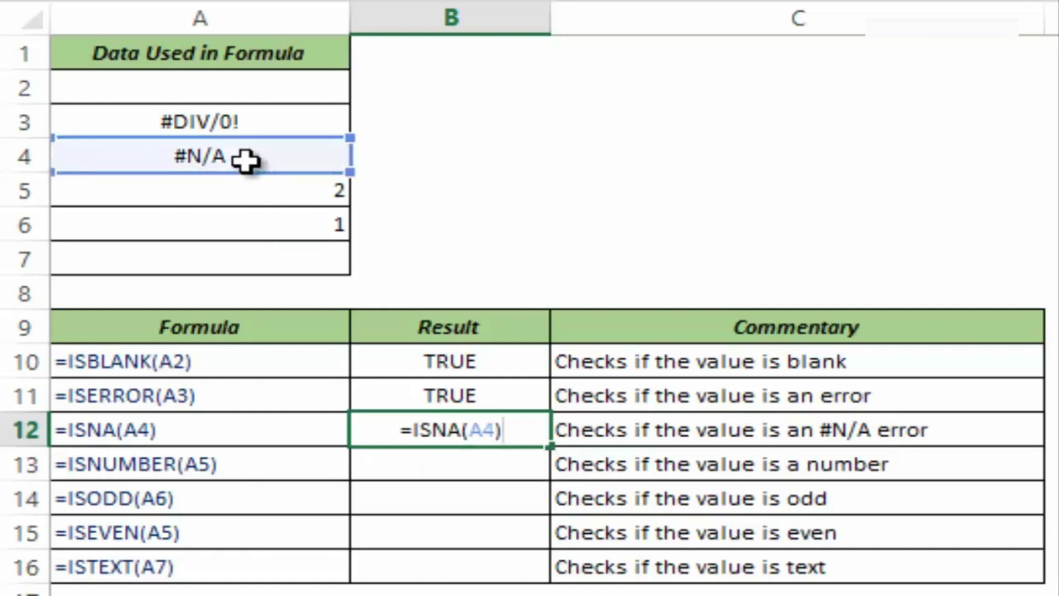
pyautogui.hotkey('ctrl', 'Return')
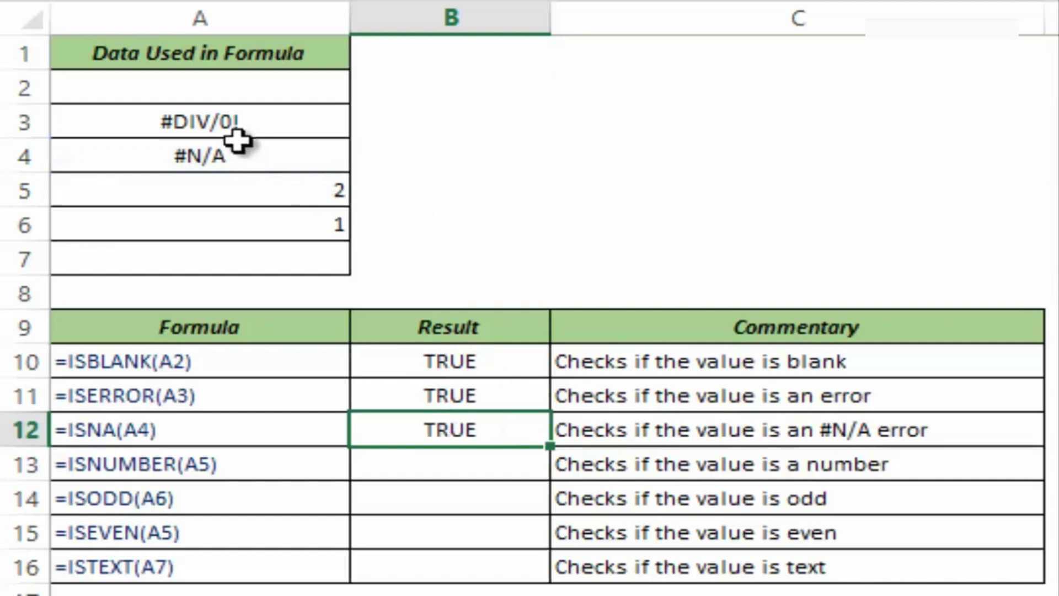
# Step: Test the ISNA formula by copying the #DIV/0! error from A3 into A4, and undo the paste
pyautogui.click(229, 122)
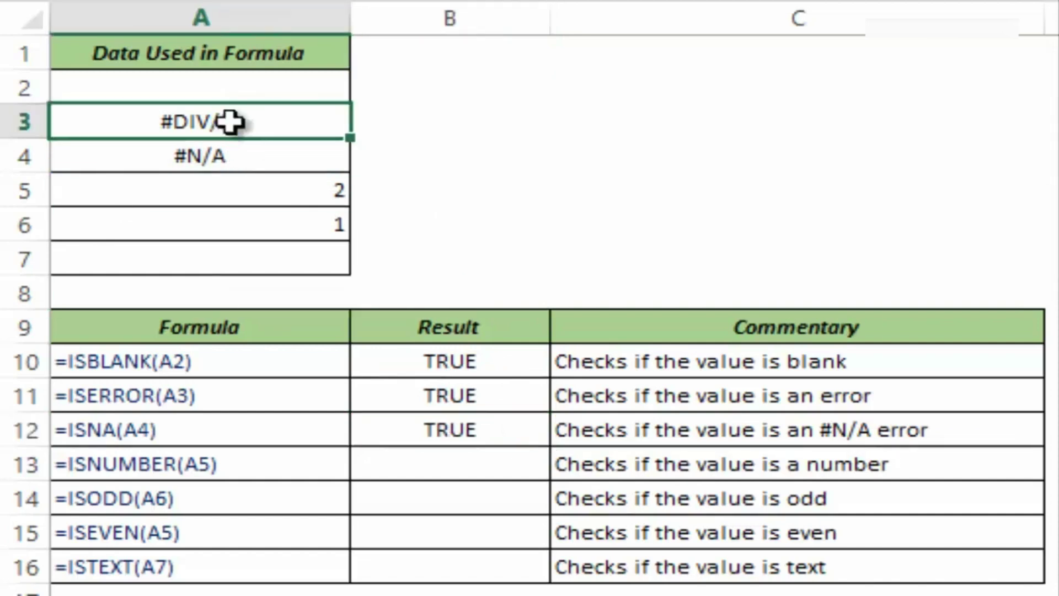
pyautogui.hotkey('ctrl', 'c')
pyautogui.click(240, 156)
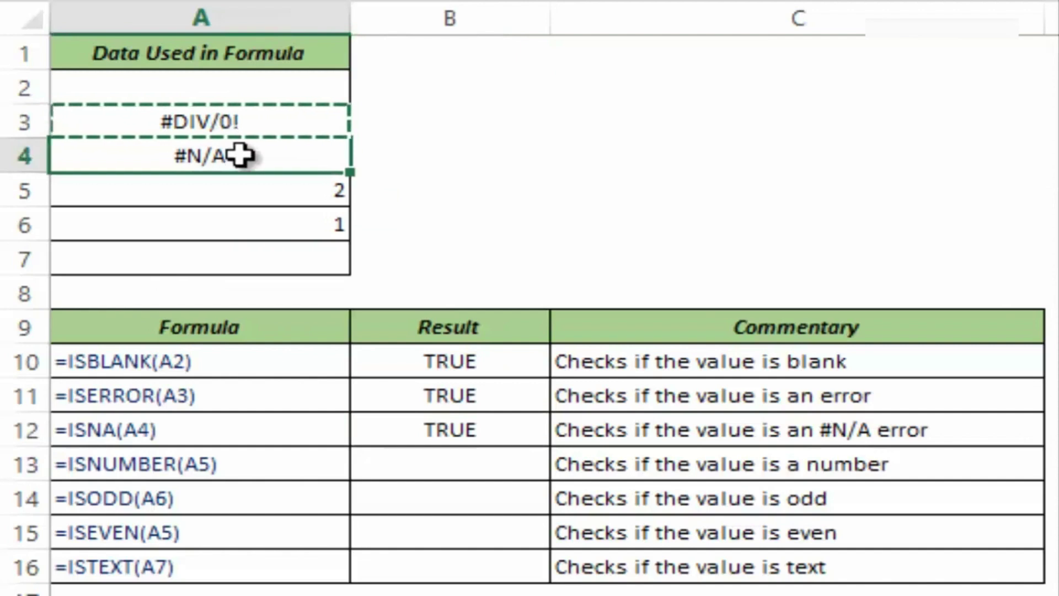
pyautogui.hotkey('ctrl', 'v')
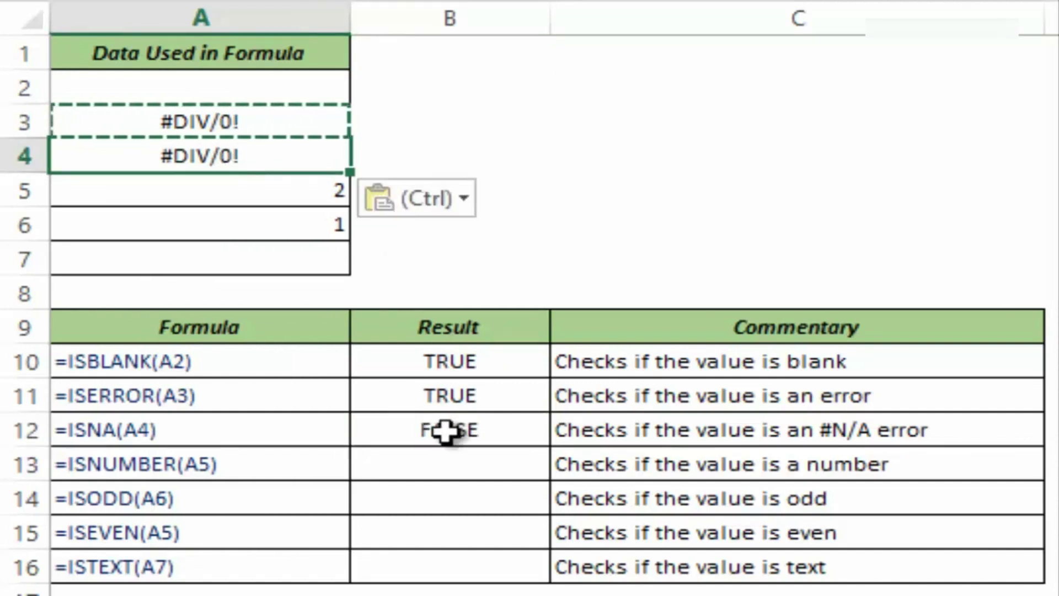
pyautogui.press('Escape')
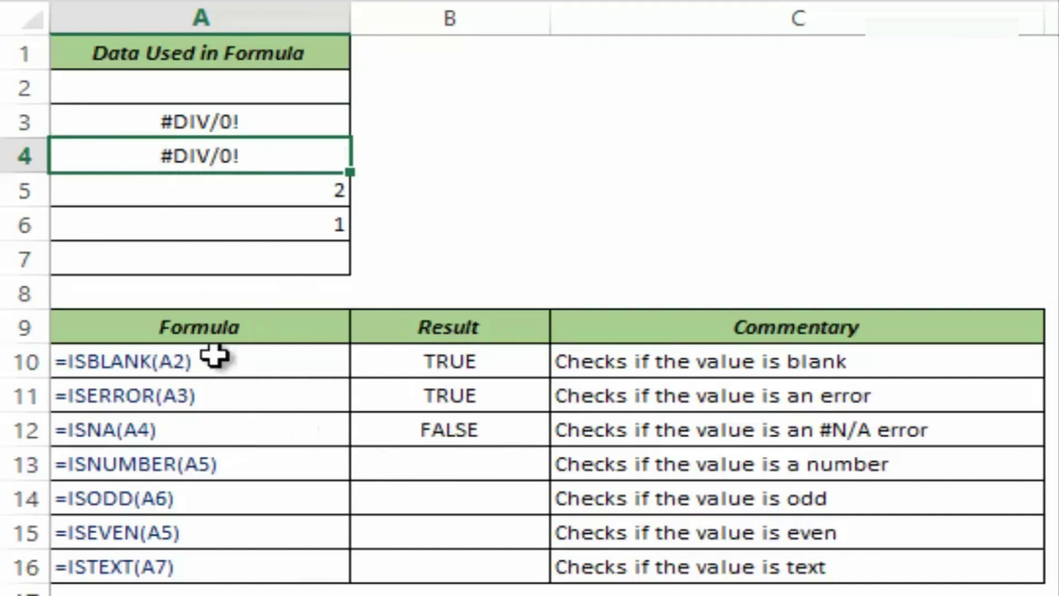
pyautogui.hotkey('ctrl', 'z')
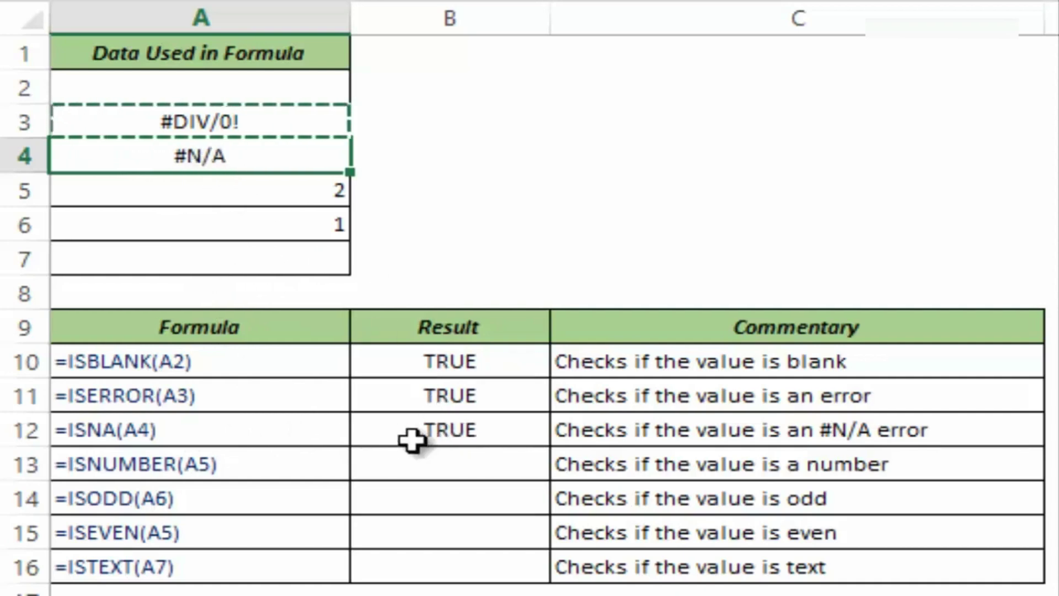
# Step: Enter =ISNUMBER(A5) in the Result cell B13
pyautogui.click(458, 470)
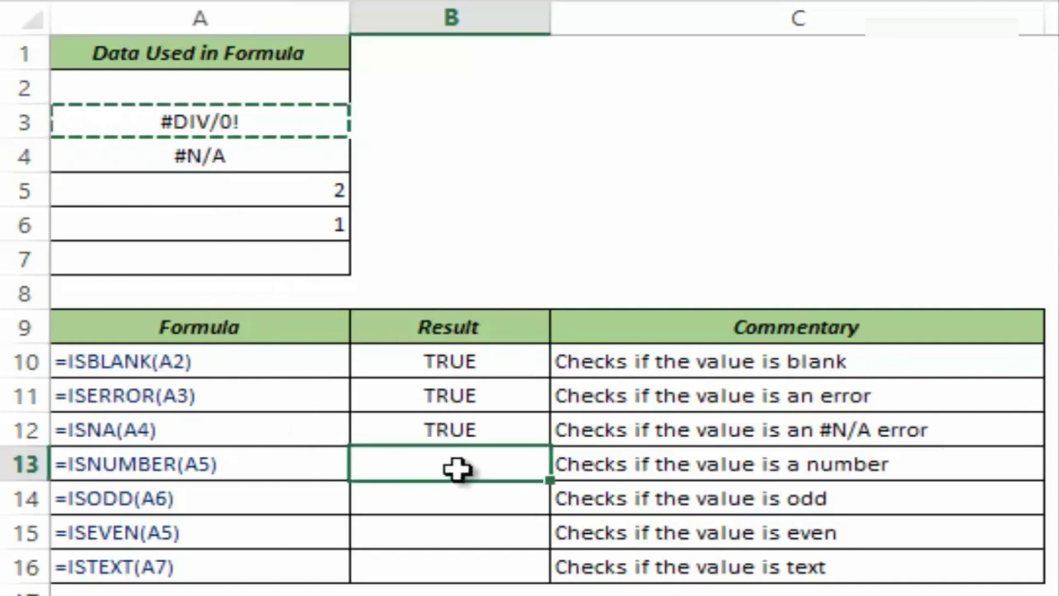
pyautogui.write('=ISNUMBER(')
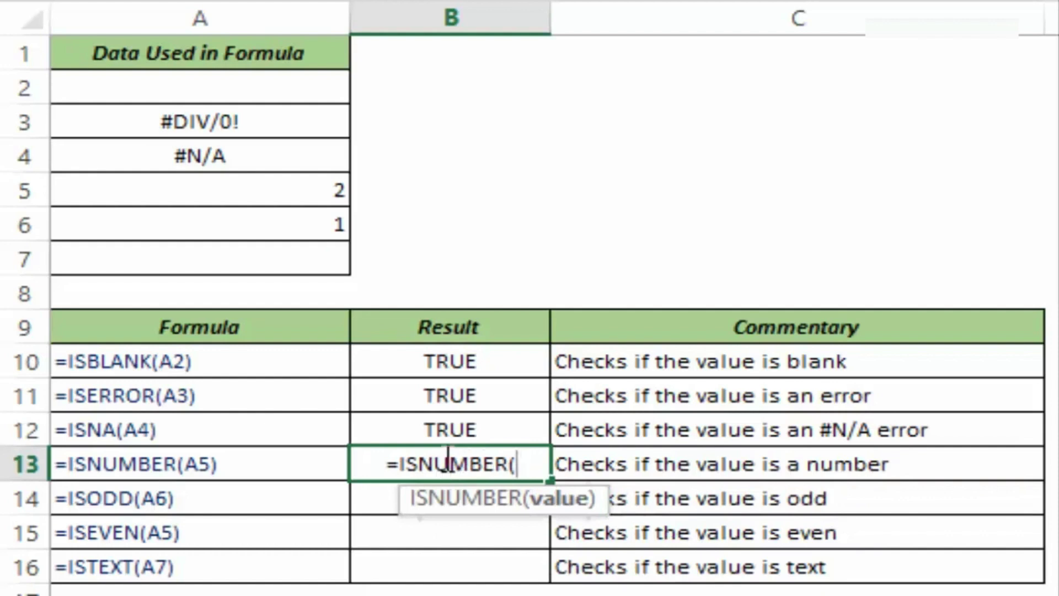
pyautogui.click(204, 191)
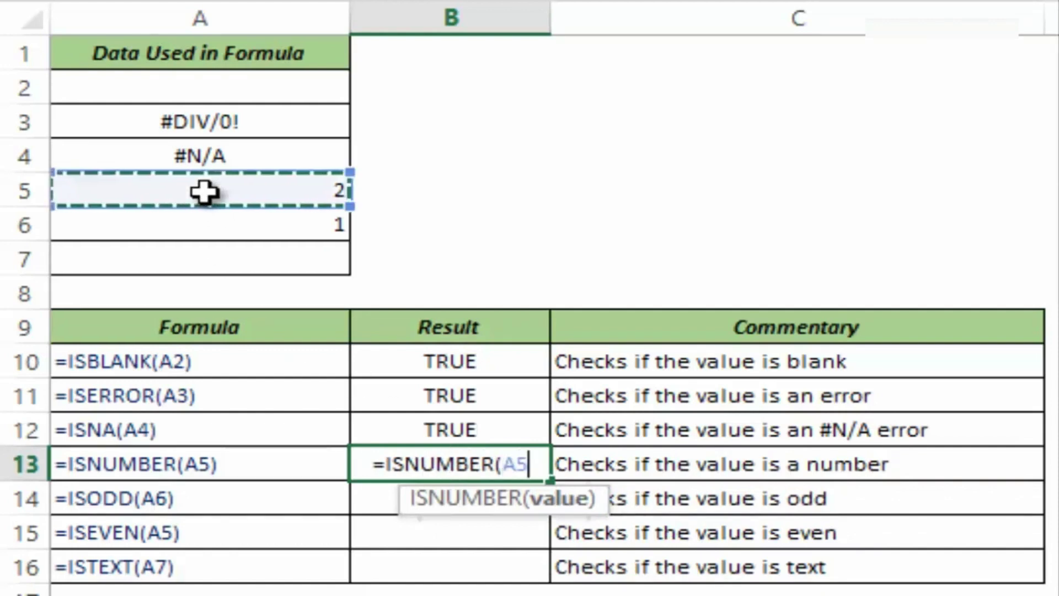
pyautogui.write(')')
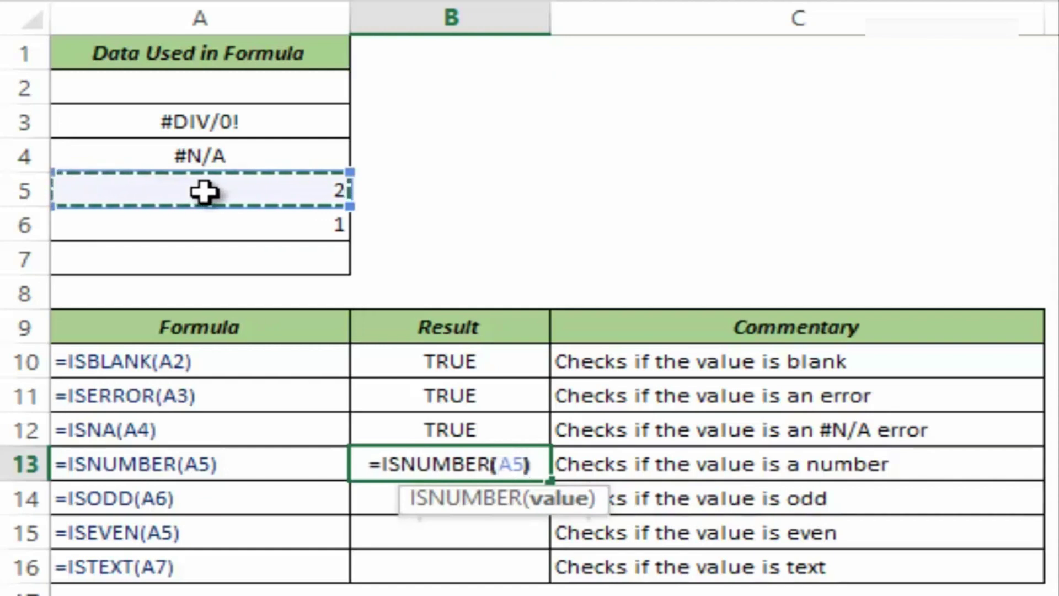
pyautogui.hotkey('ctrl', 'Return')
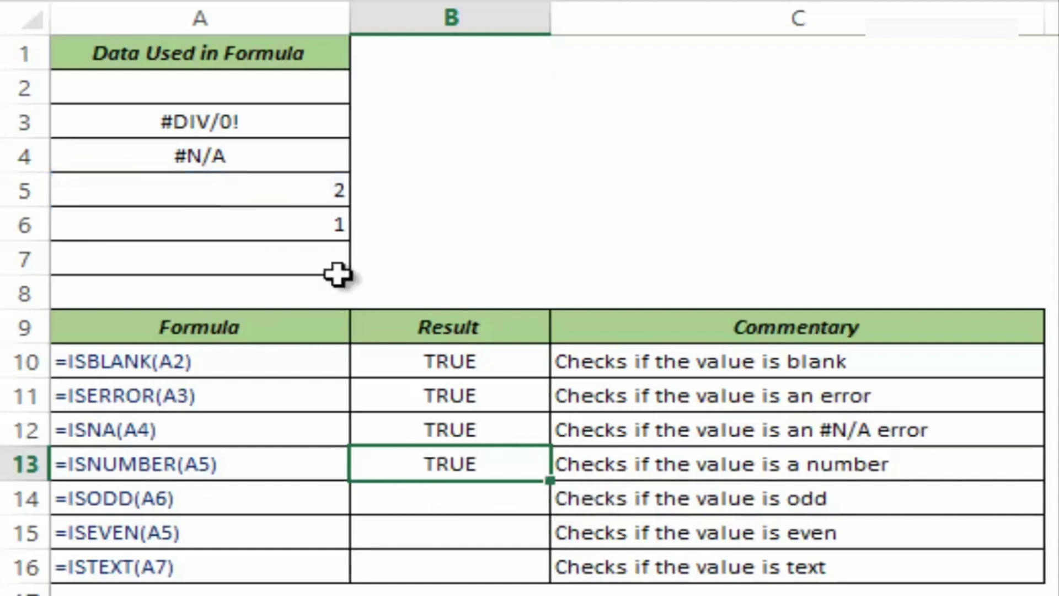
# Step: Enter =ISODD(A6) in the Result cell B14
pyautogui.click(474, 503)
pyautogui.write('=ISODD(')
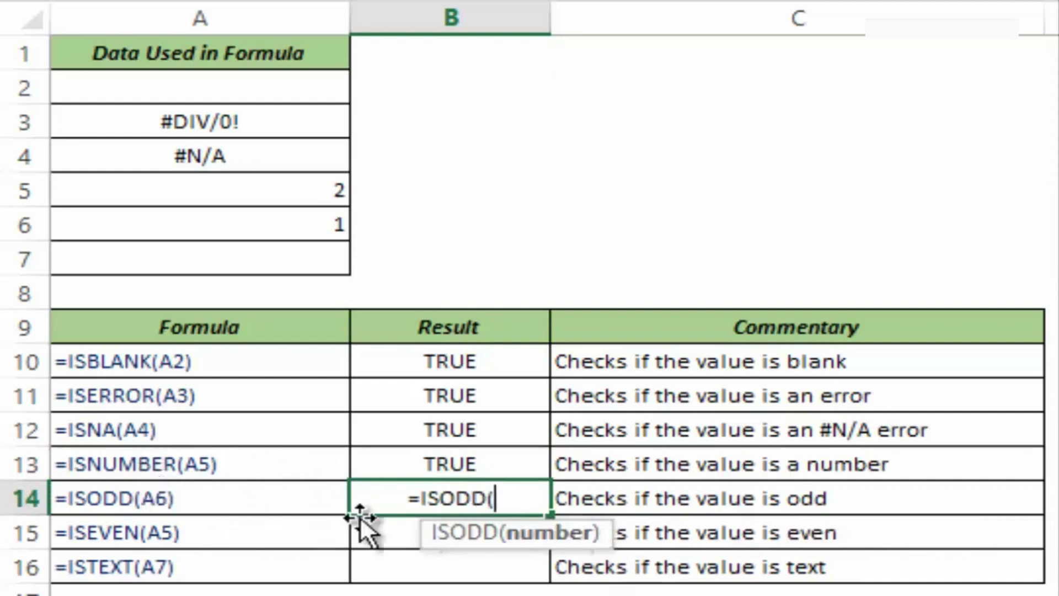
pyautogui.click(271, 229)
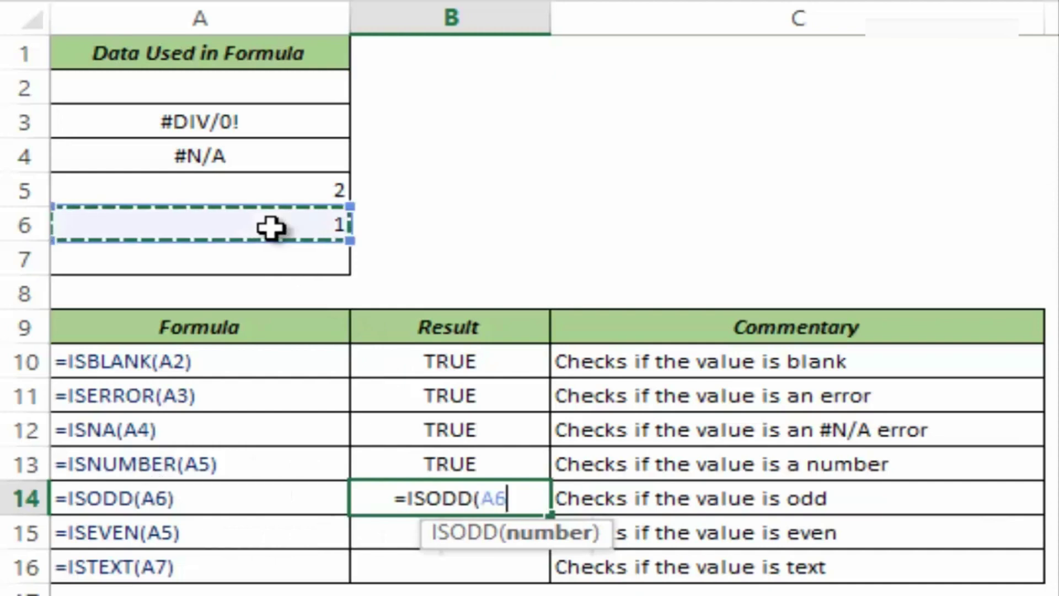
pyautogui.write(')')
pyautogui.hotkey('ctrl', 'Return')
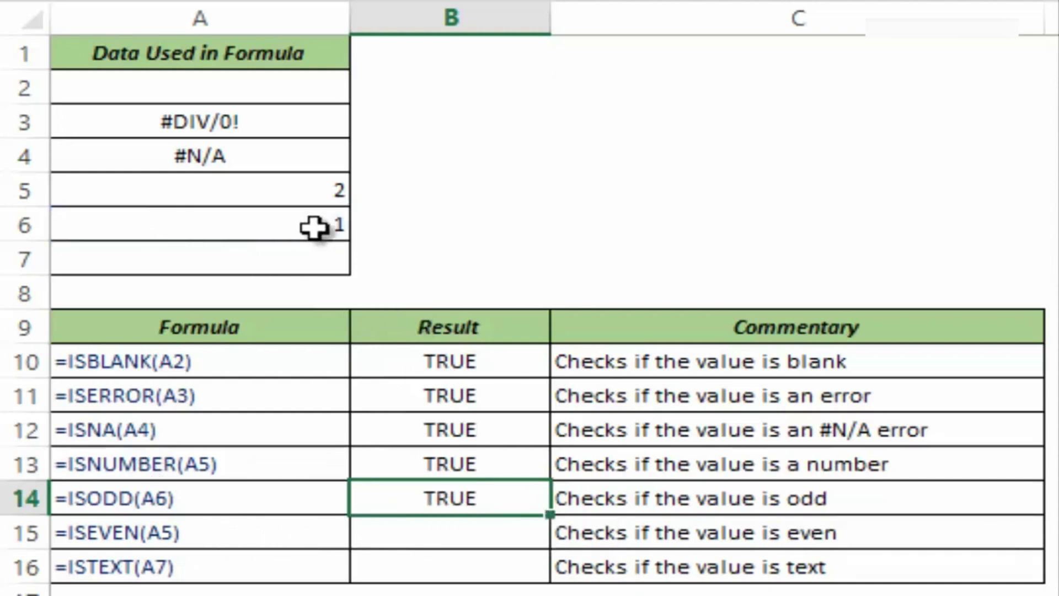
# Step: Enter =ISEVEN(A5) in the Result cell B15
pyautogui.click(466, 533)
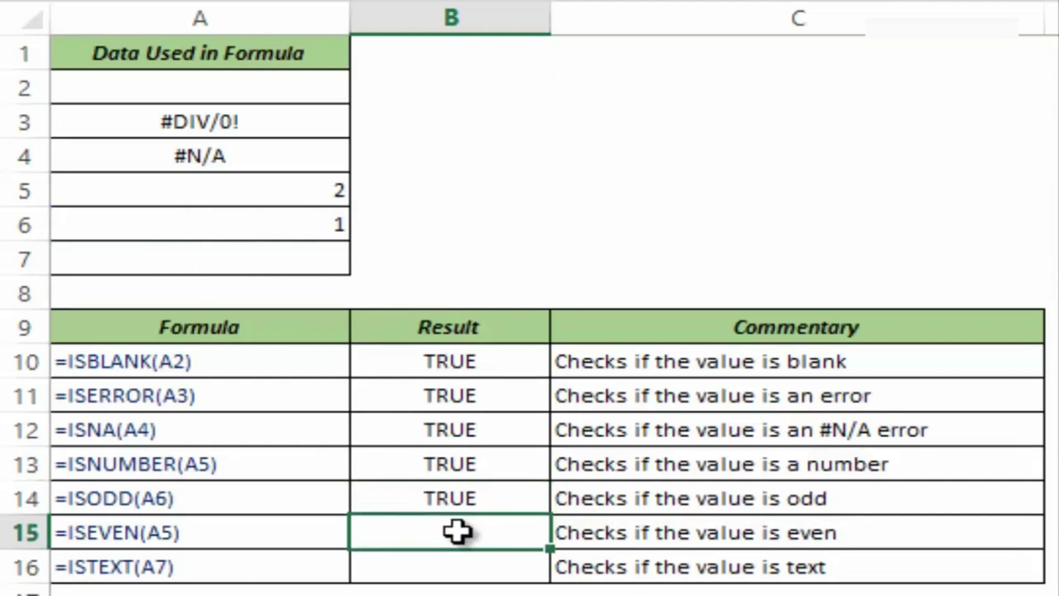
pyautogui.write('=ISEVEN(')
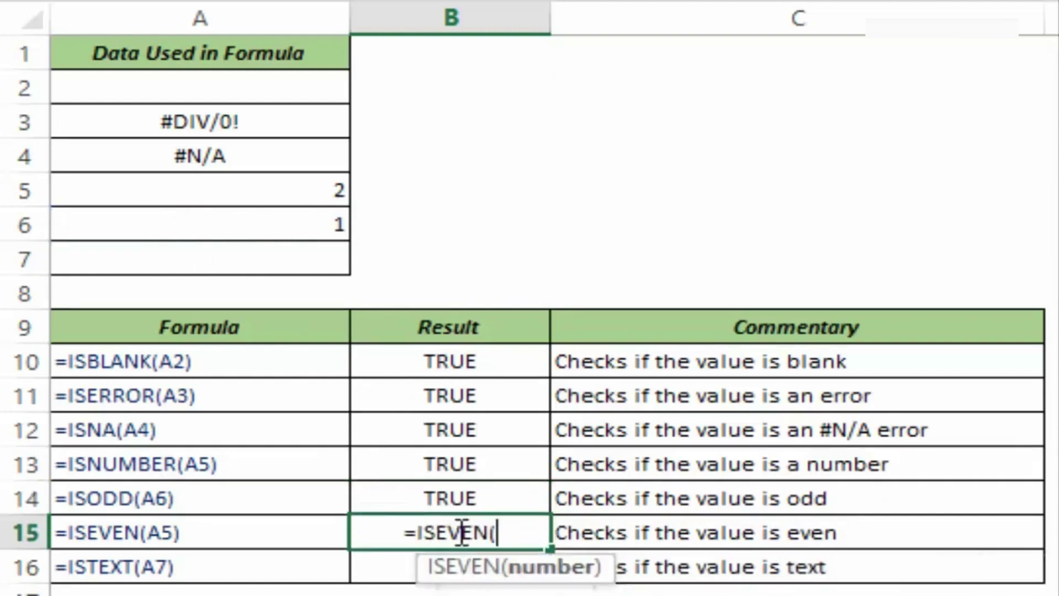
pyautogui.click(253, 188)
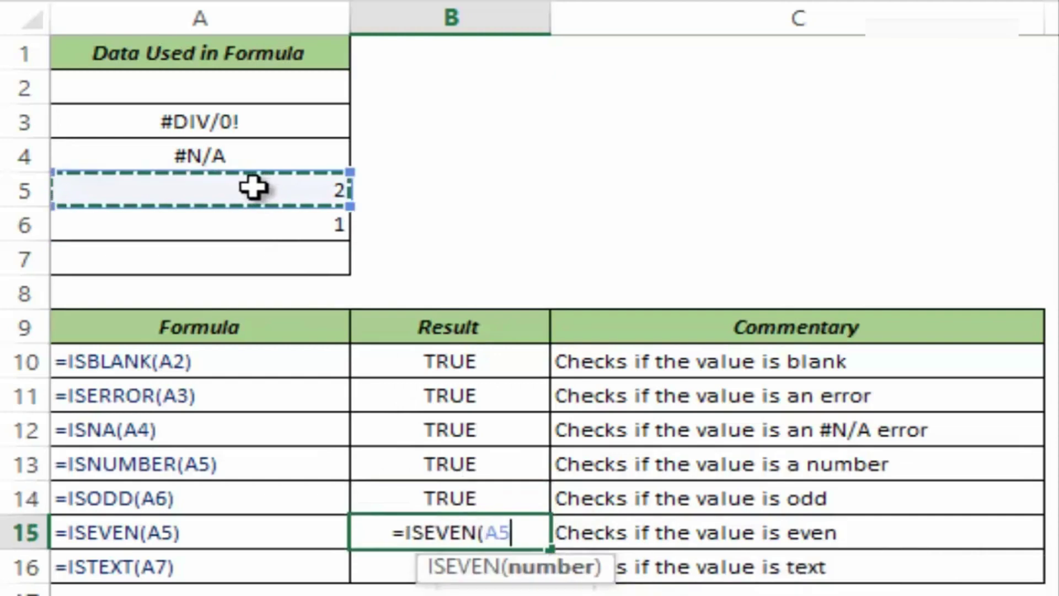
pyautogui.write(')')
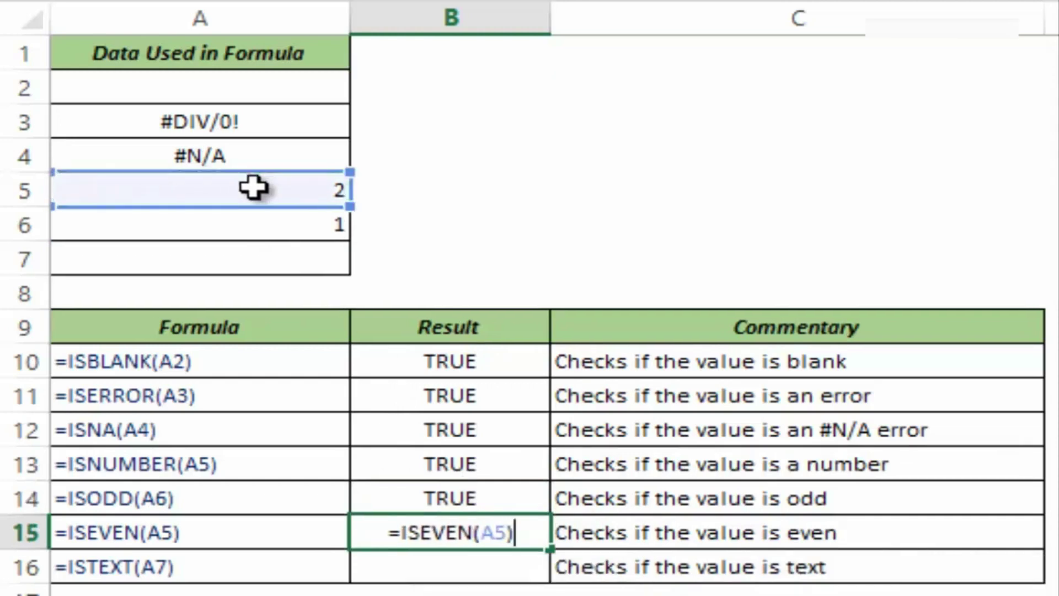
pyautogui.hotkey('ctrl', 'Return')
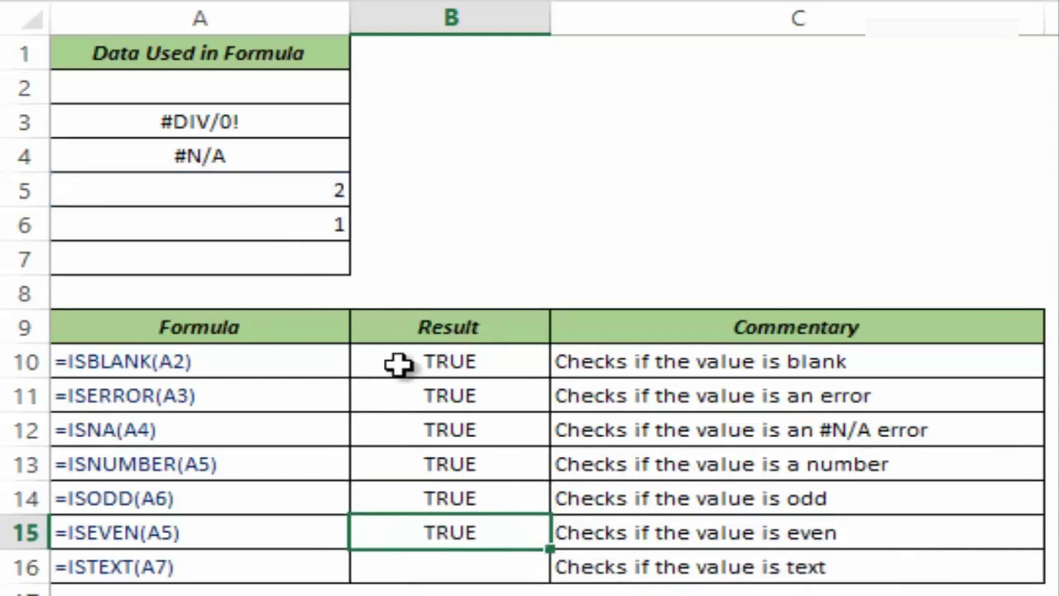
# Step: Change the formula in B15 to =ISEVEN(A6) and select A6 to check the number it tests
pyautogui.press('F2')
pyautogui.click(498, 532)
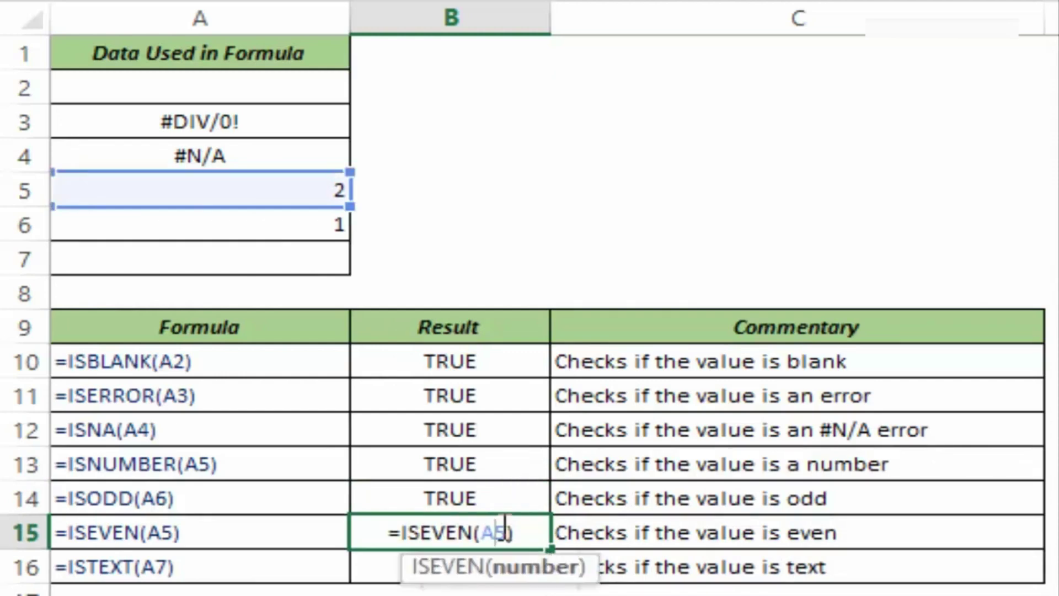
pyautogui.press('Delete')
pyautogui.press('Delete')
pyautogui.write('6)')
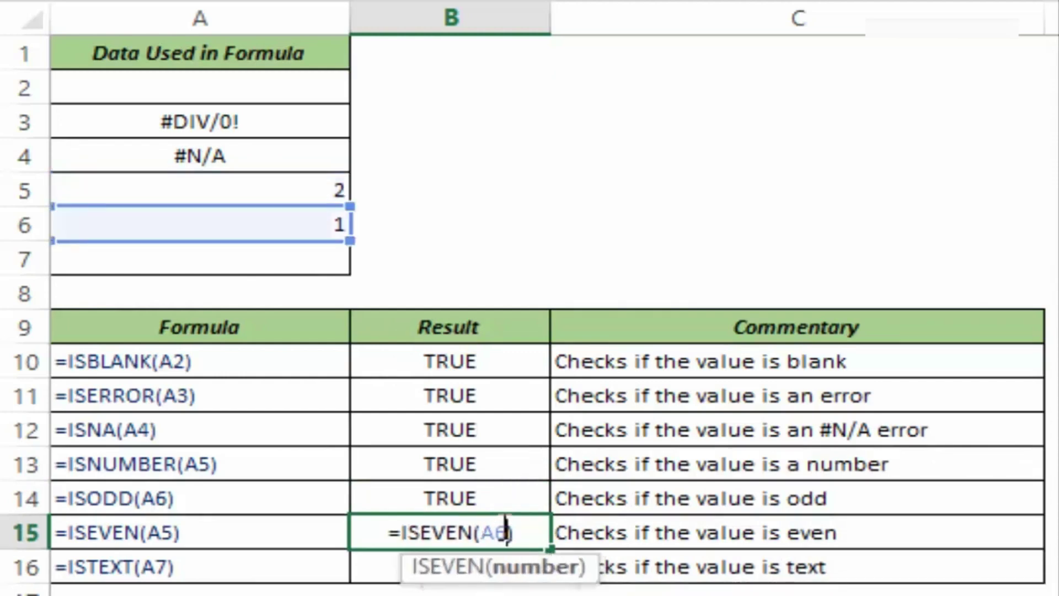
pyautogui.hotkey('ctrl', 'Return')
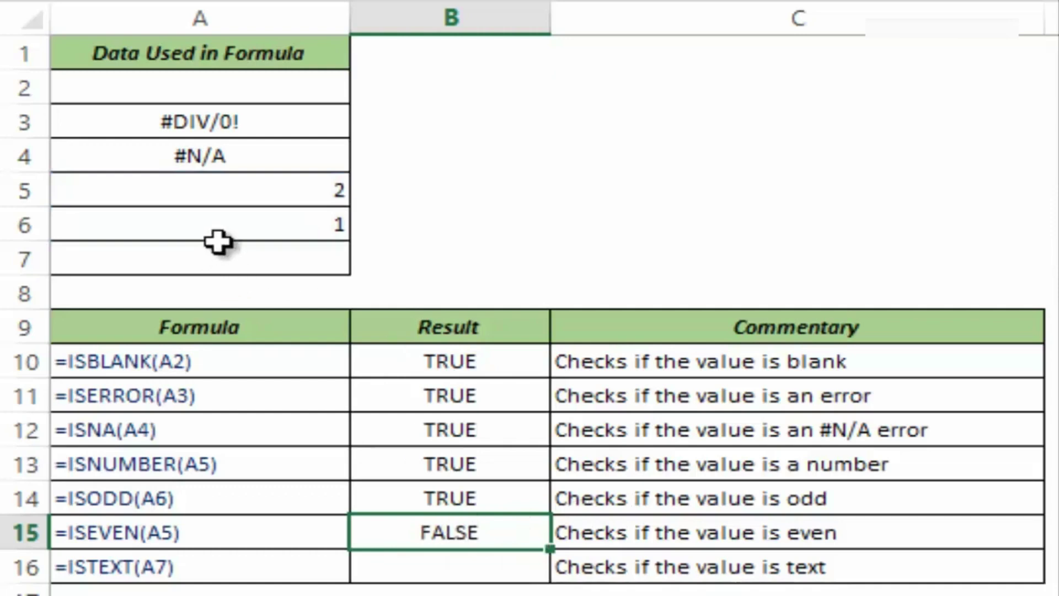
pyautogui.click(220, 222)
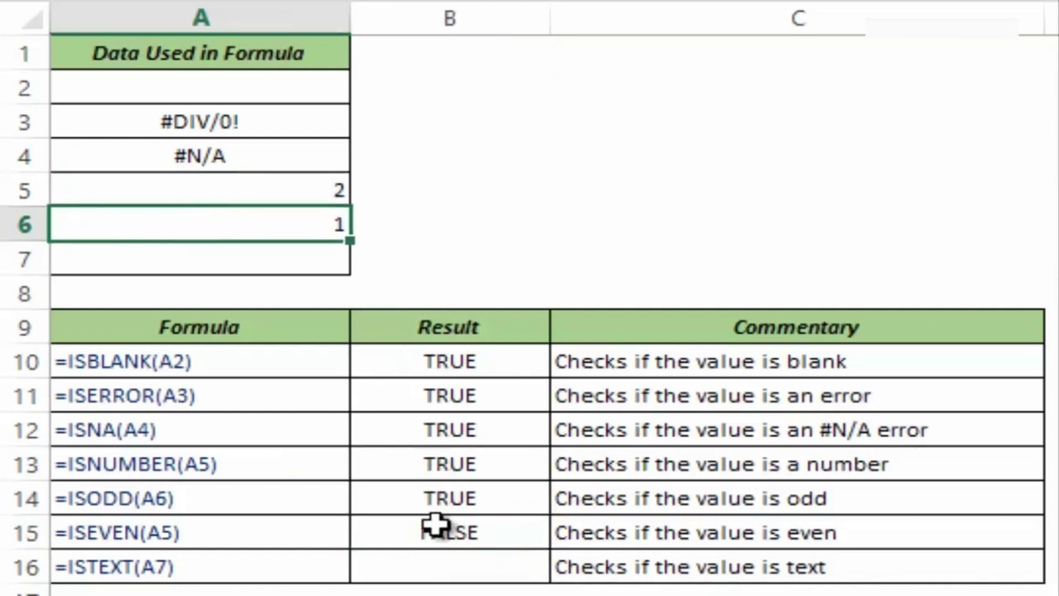
pyautogui.press('Return')
pyautogui.click(260, 228)
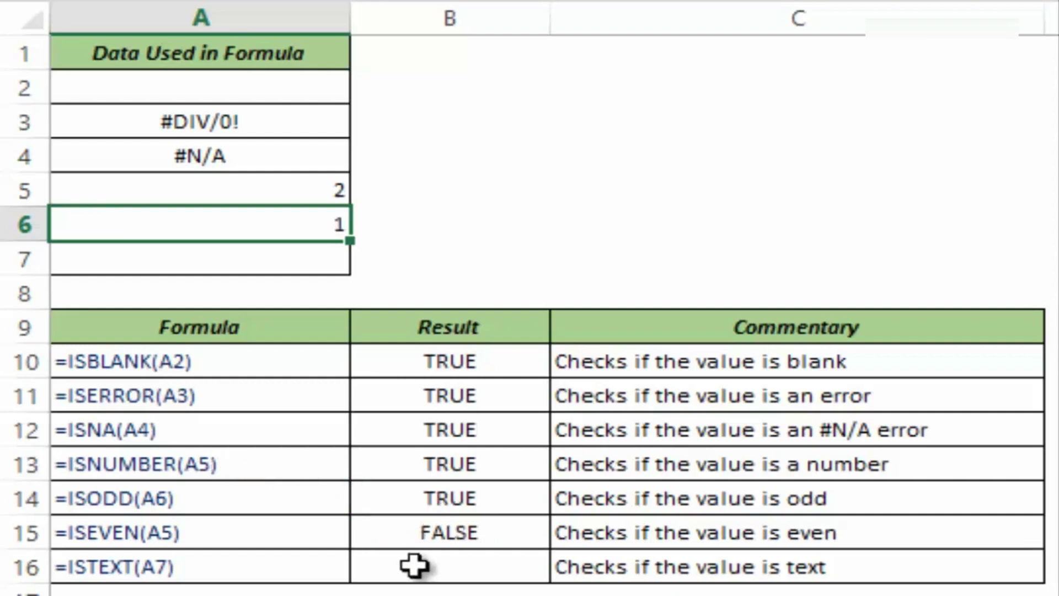
# Step: Enter =ISTEXT(A7) in the Result cell B16
pyautogui.click(414, 566)
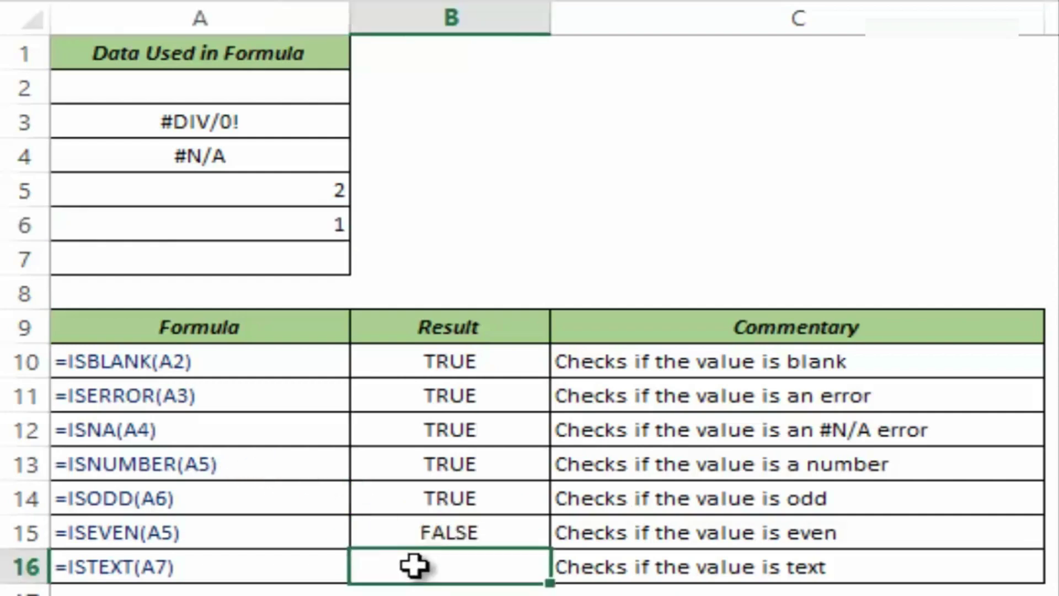
pyautogui.write('=iste')
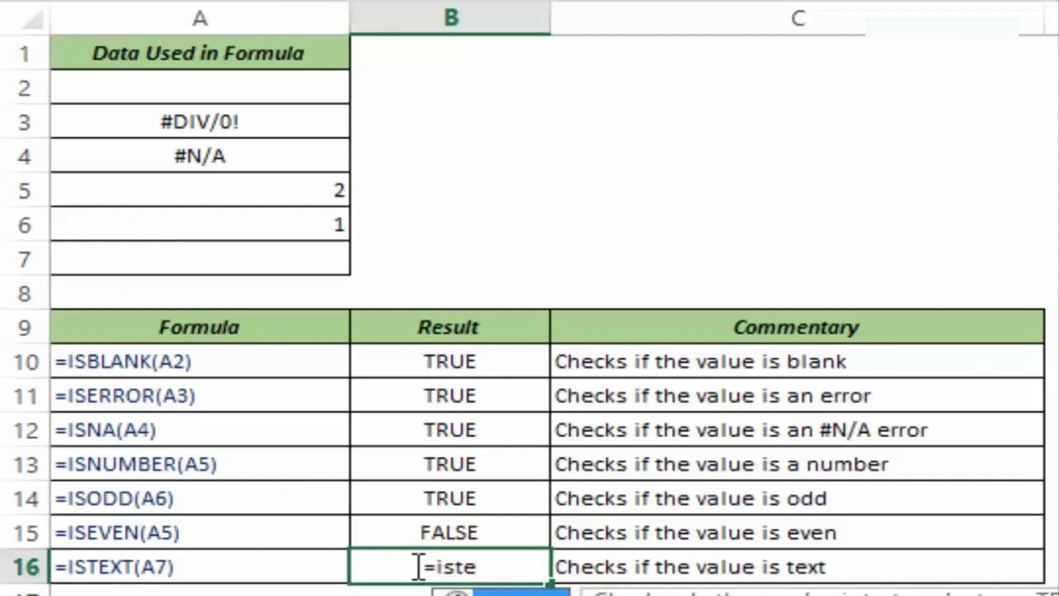
pyautogui.press('Tab')
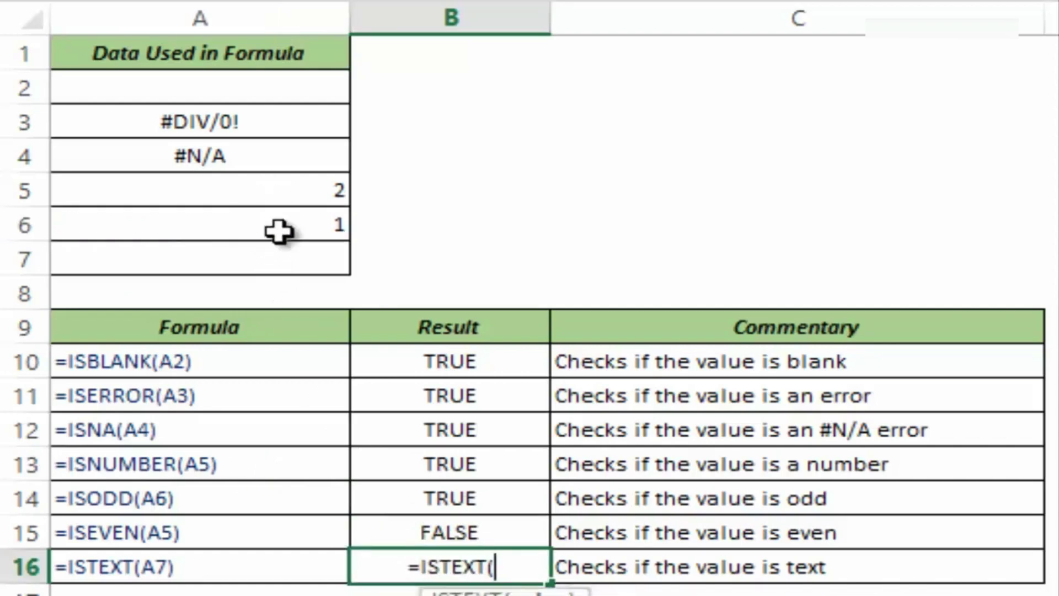
pyautogui.click(277, 262)
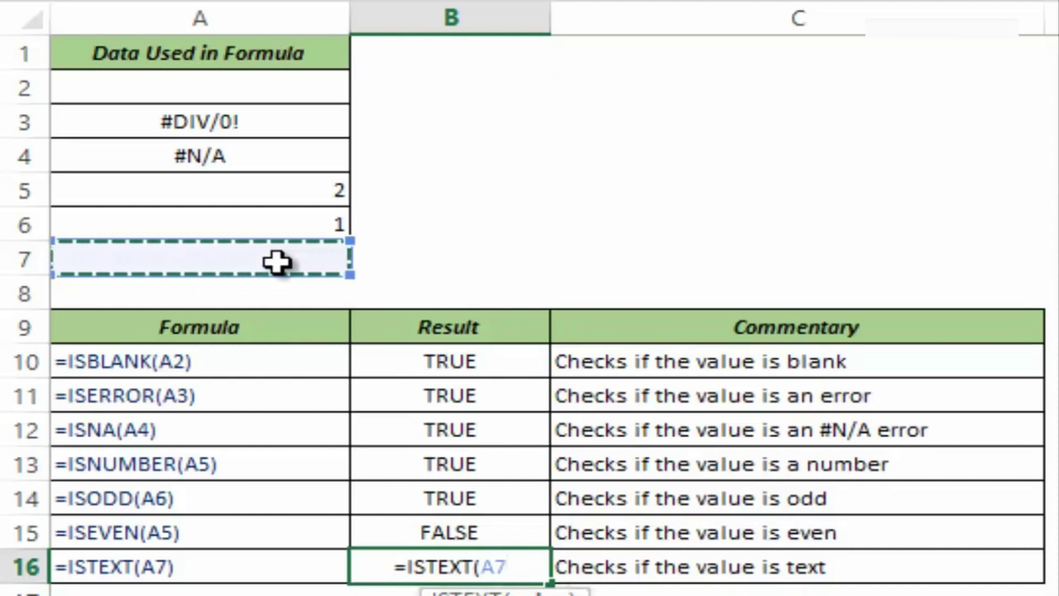
pyautogui.write(')')
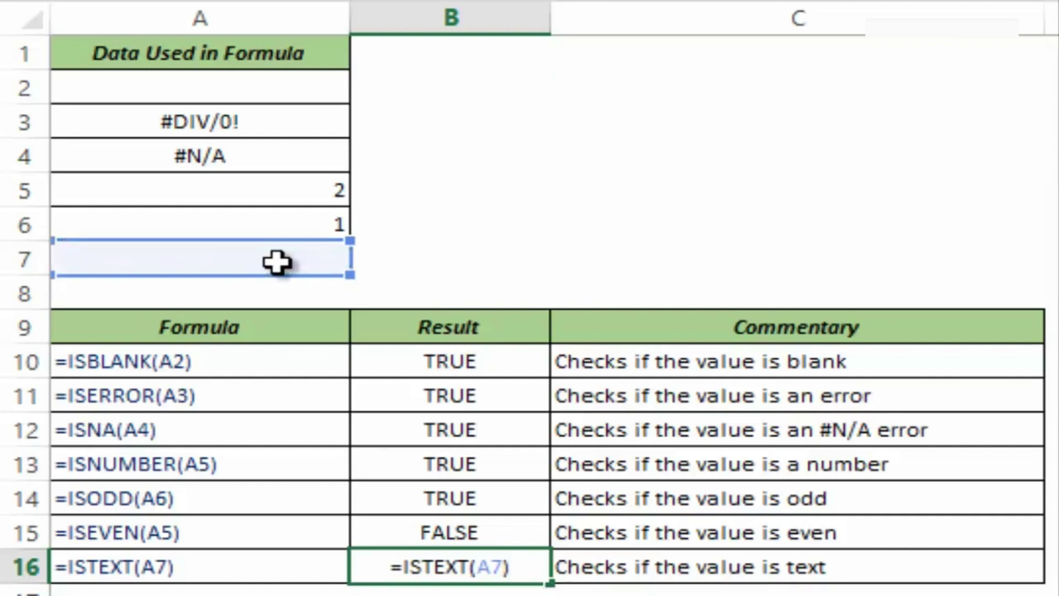
pyautogui.hotkey('ctrl', 'Return')
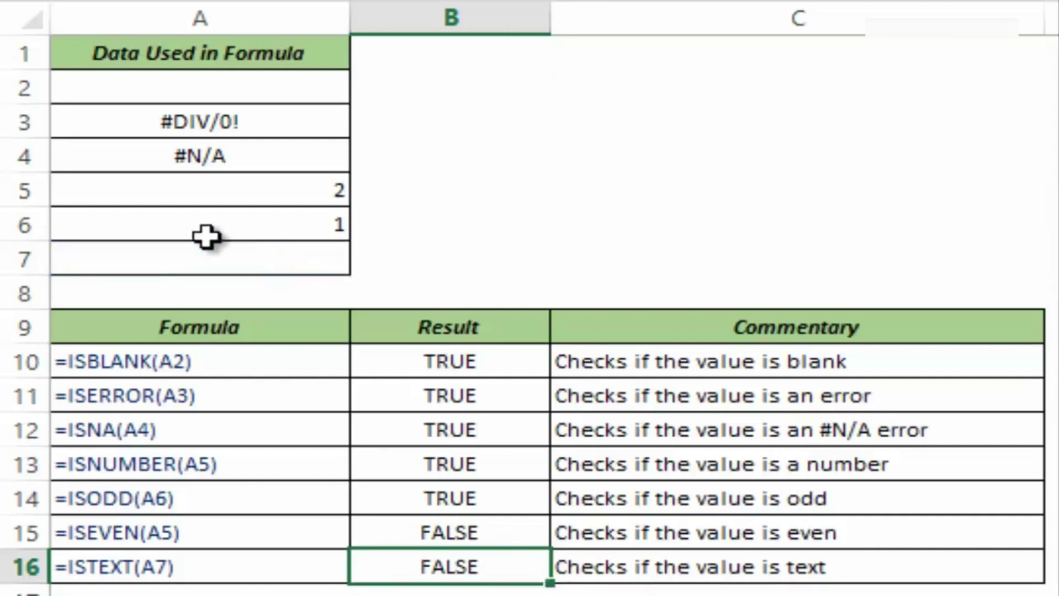
# Step: Enter the text Hello in data cell A7 and reselect the cell to check the ISTEXT result
pyautogui.click(219, 257)
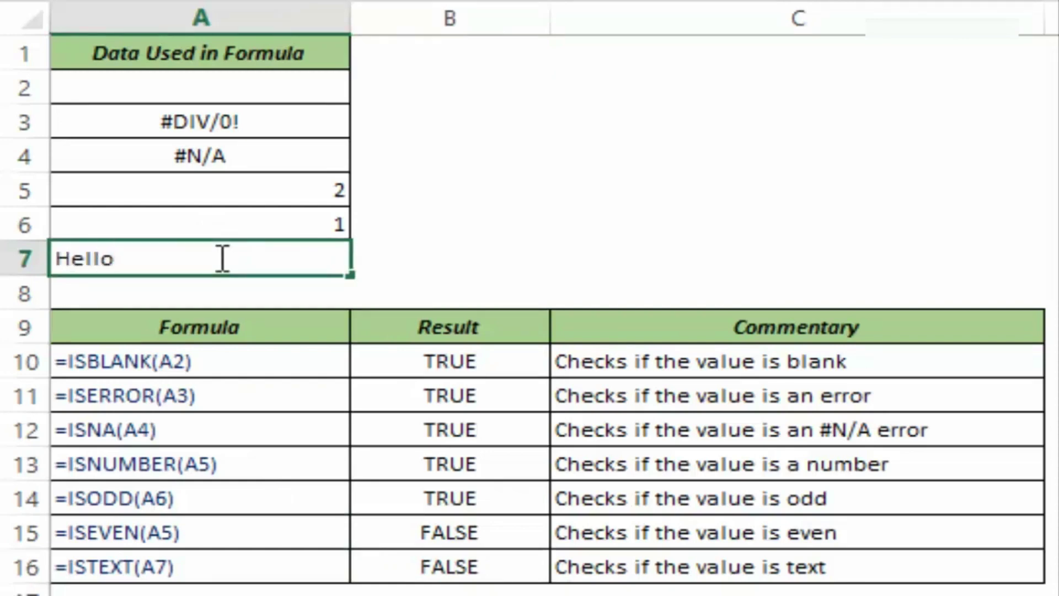
pyautogui.press('Return')
pyautogui.click(227, 256)
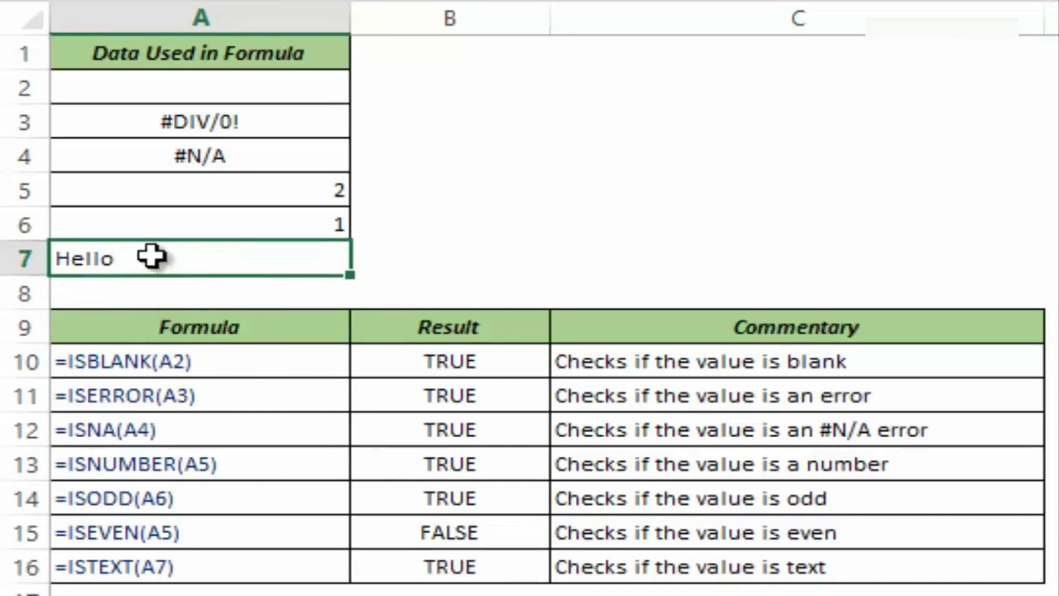
# Step: Replace the text in A7 with the empty-string formula ="" to test it with ISTEXT
pyautogui.press('BackSpace')
pyautogui.press('BackSpace')
pyautogui.press('BackSpace')
pyautogui.press('BackSpace')
pyautogui.press('BackSpace')
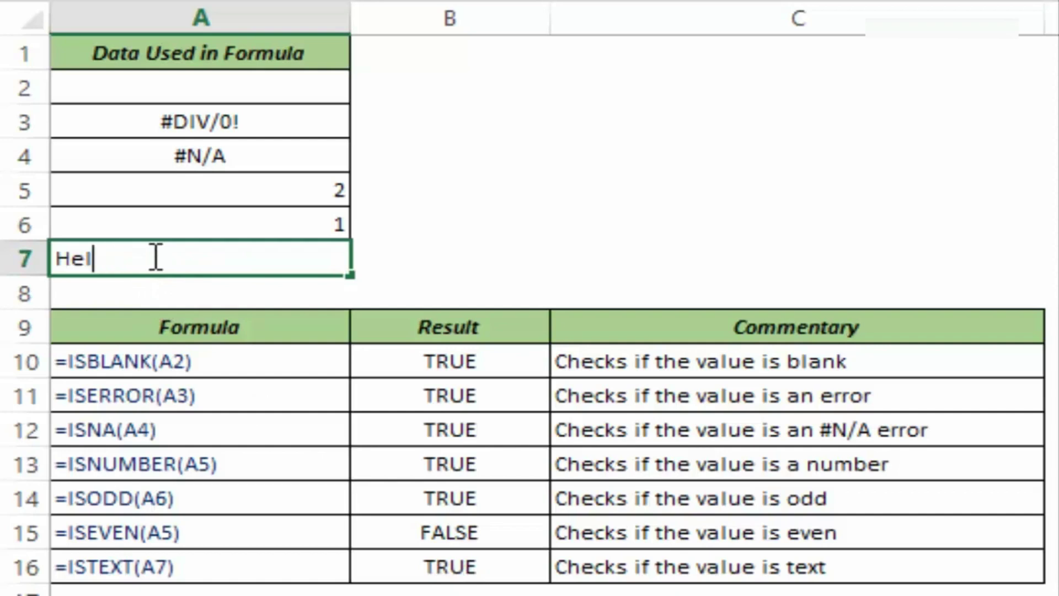
pyautogui.write('=""')
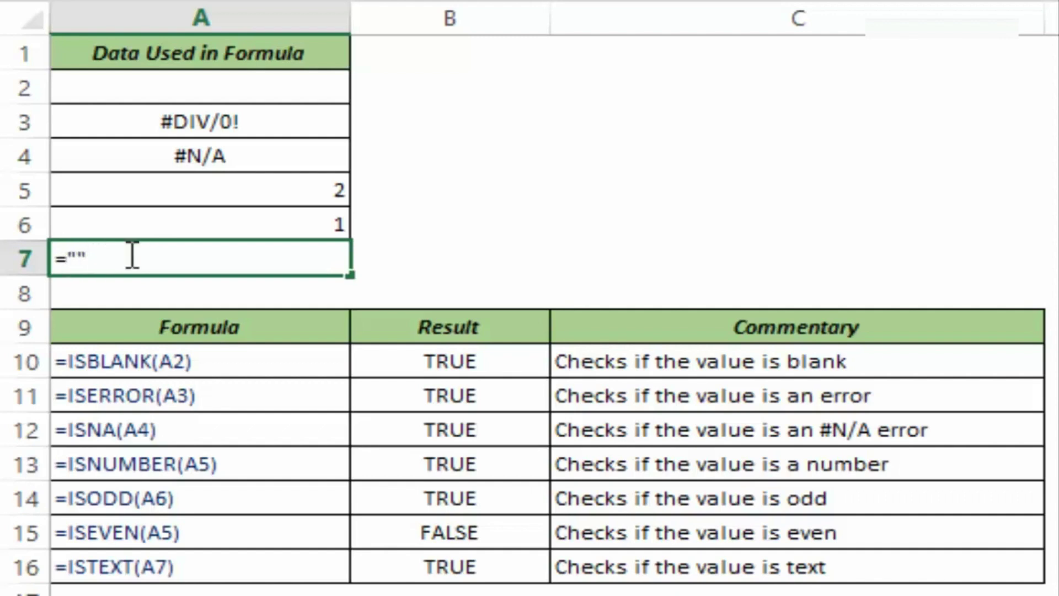
pyautogui.press('Return')
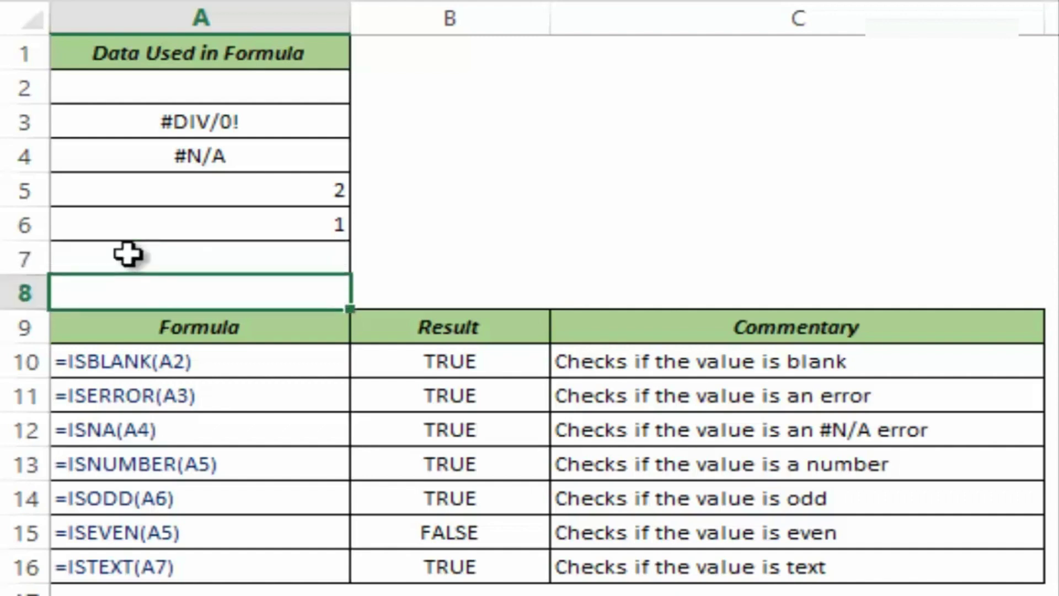
# Step: Clear the empty-string formula from A7 so that the cell tested by ISTEXT is truly blank
pyautogui.click(128, 254)
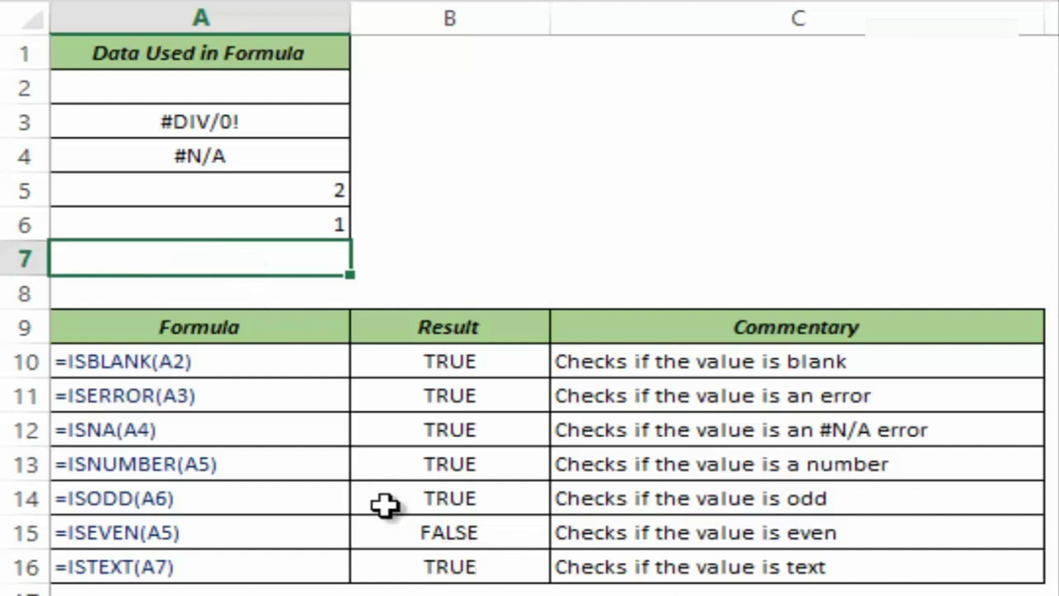
pyautogui.write('=""')
pyautogui.press('BackSpace')
pyautogui.press('BackSpace')
pyautogui.press('BackSpace')
pyautogui.press('Return')
pyautogui.press('Up')
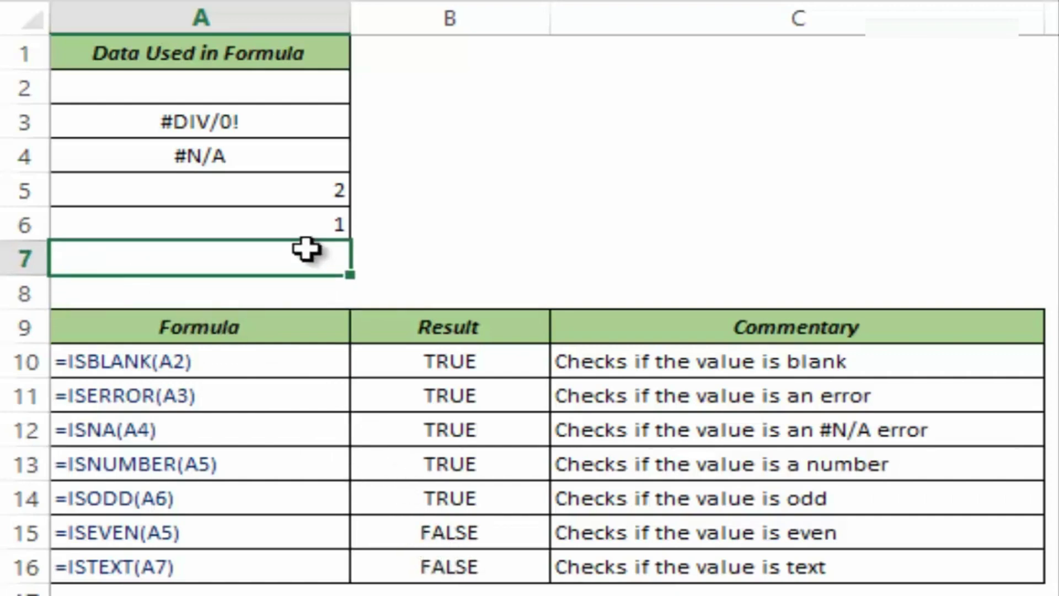
# Step: Enter ="" in the blank cell A7 and reselect it to compare the ISTEXT result
pyautogui.write('=""')
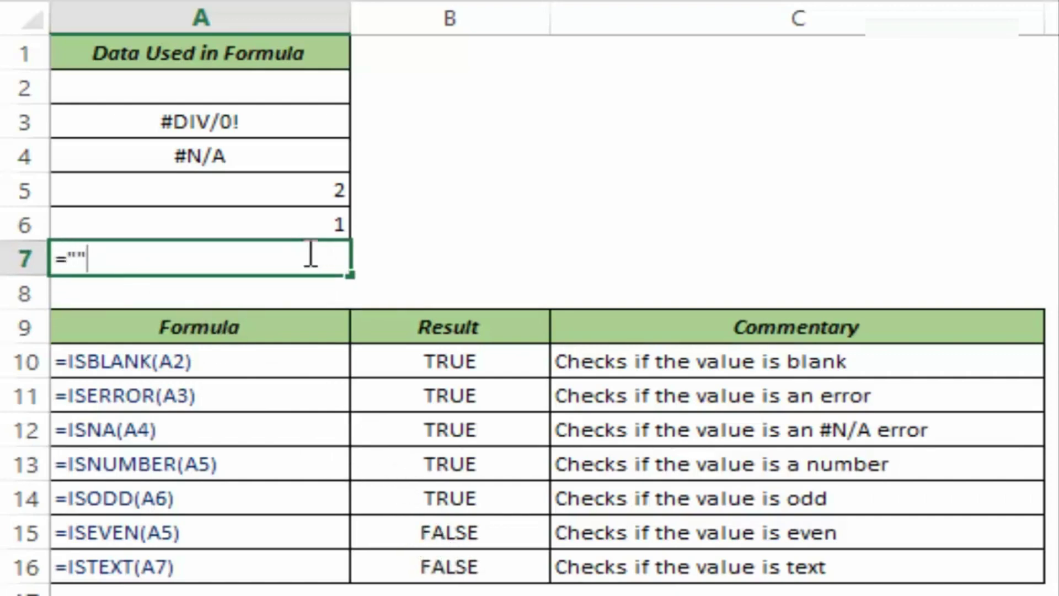
pyautogui.press('Return')
pyautogui.press('Up')
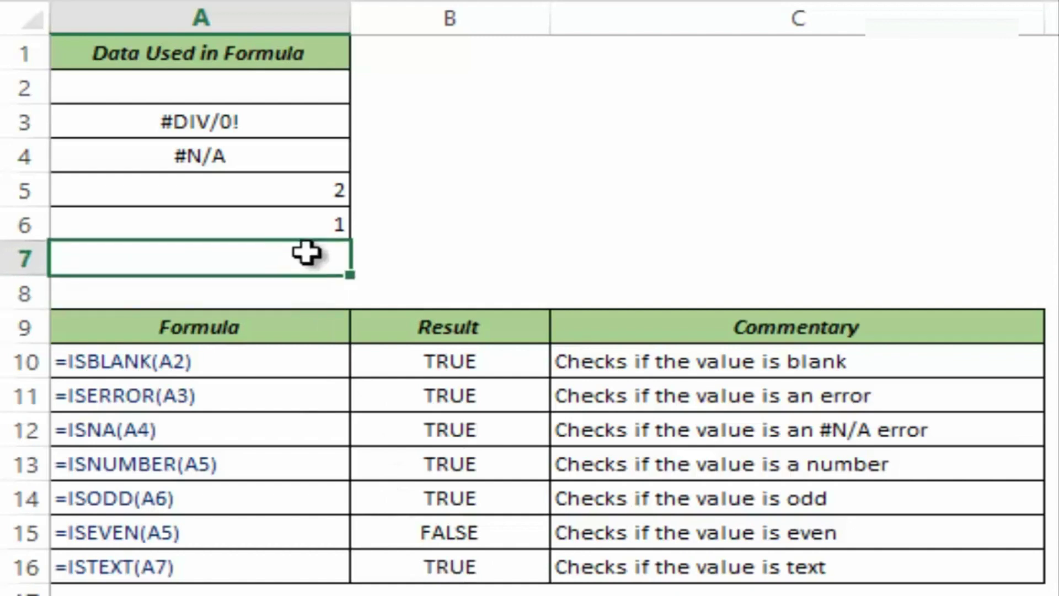